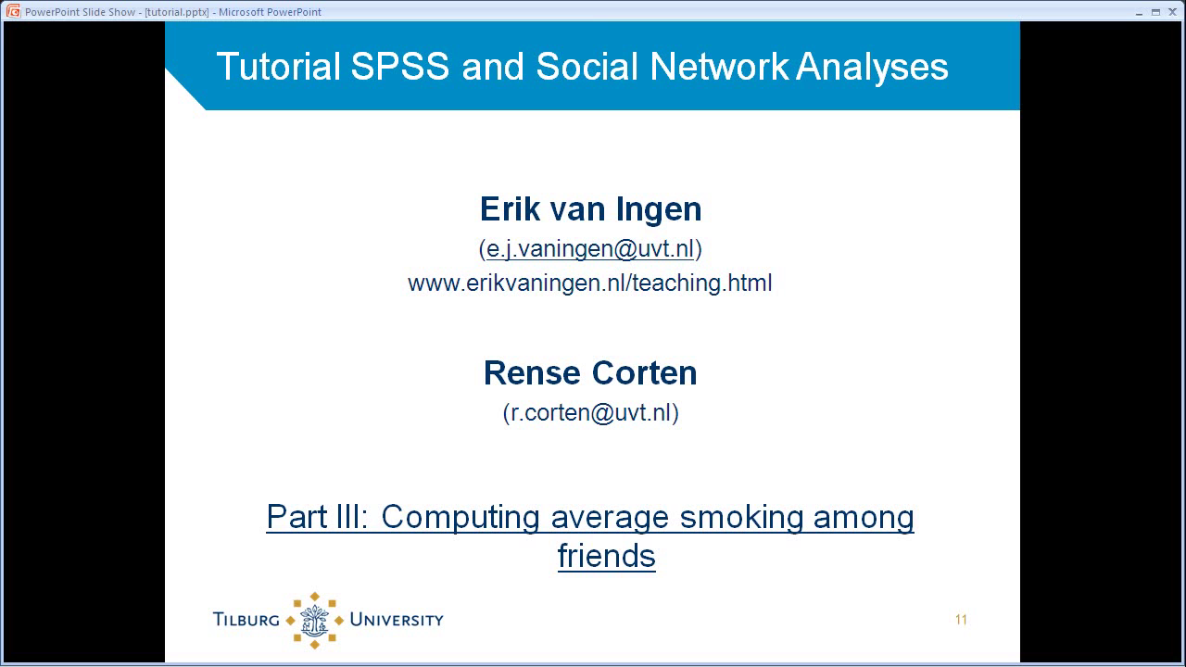
Advance the slide show to slide 12, 'Research Question'
{"action": "key", "text": "Right"}
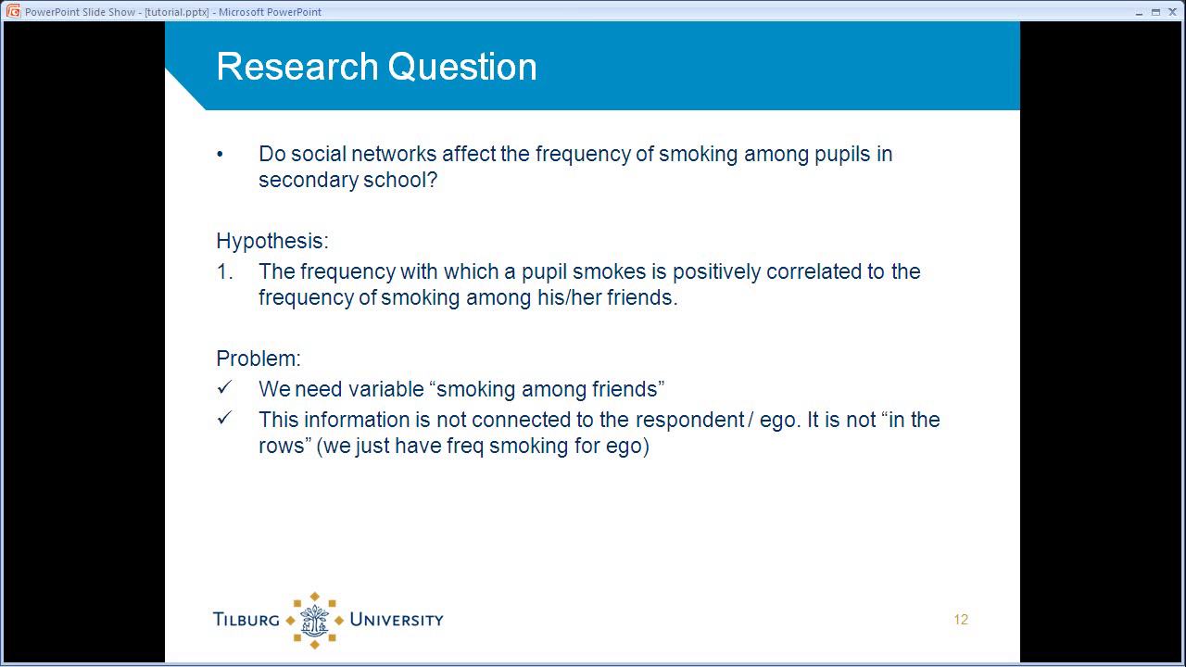
Advance to the 'We only have smoking for ego…' slide with the actsmokd frequency table
{"action": "key", "text": "Right"}
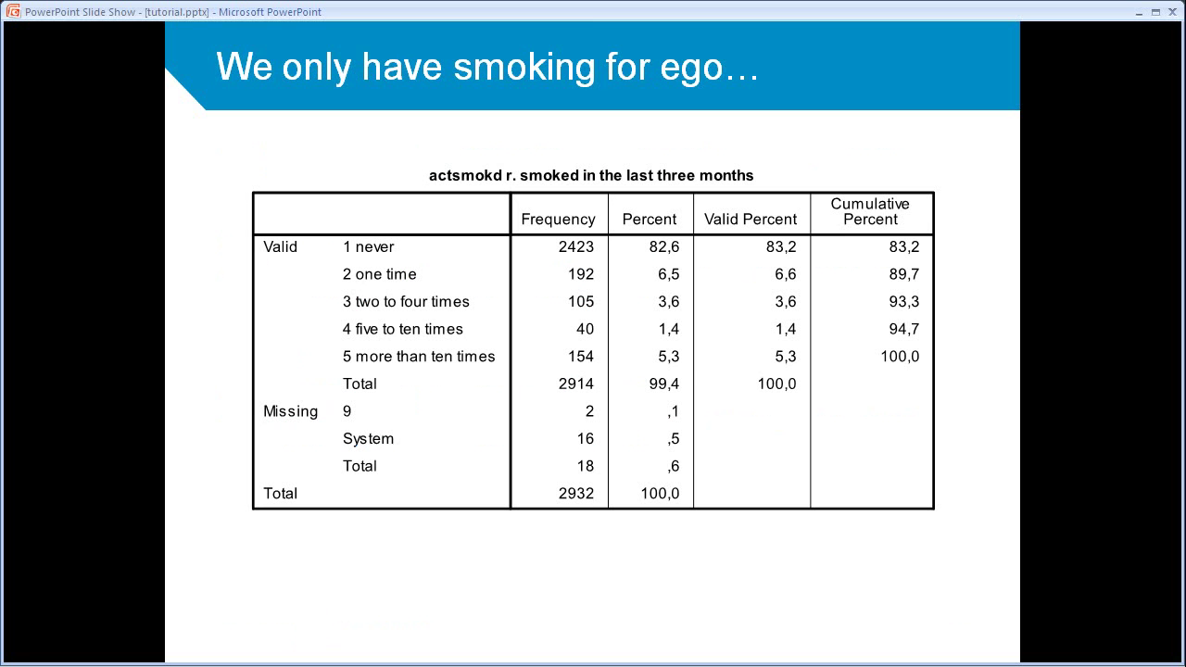
{"action": "key", "text": "Right"}
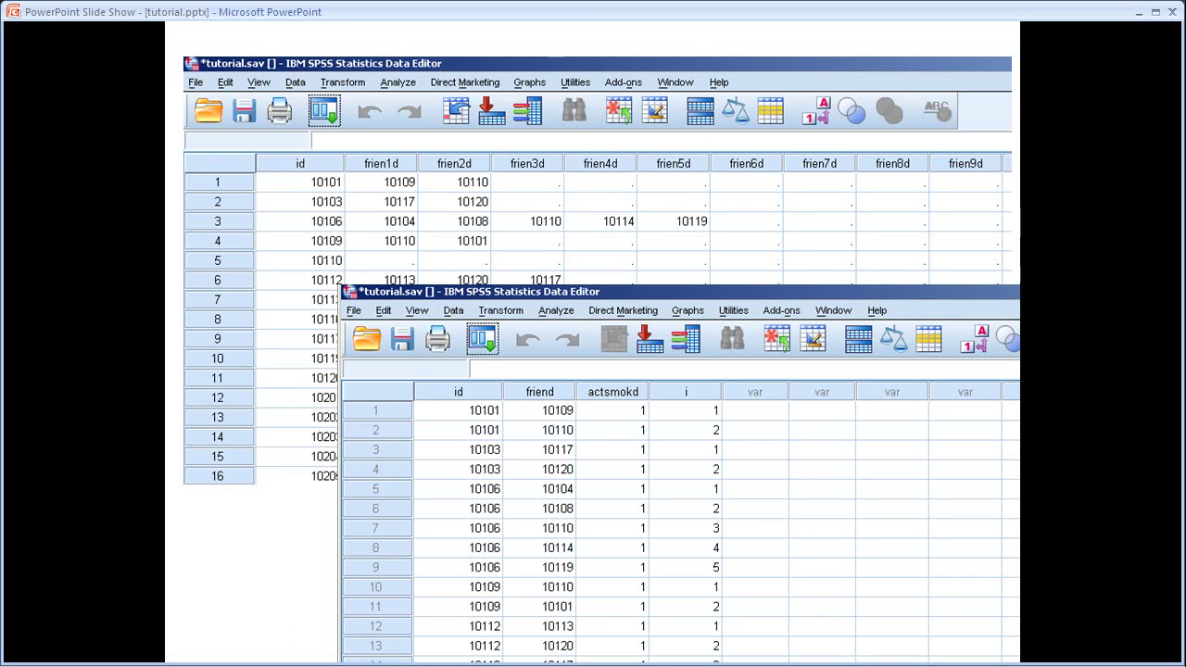
{"action": "key", "text": "Left"}
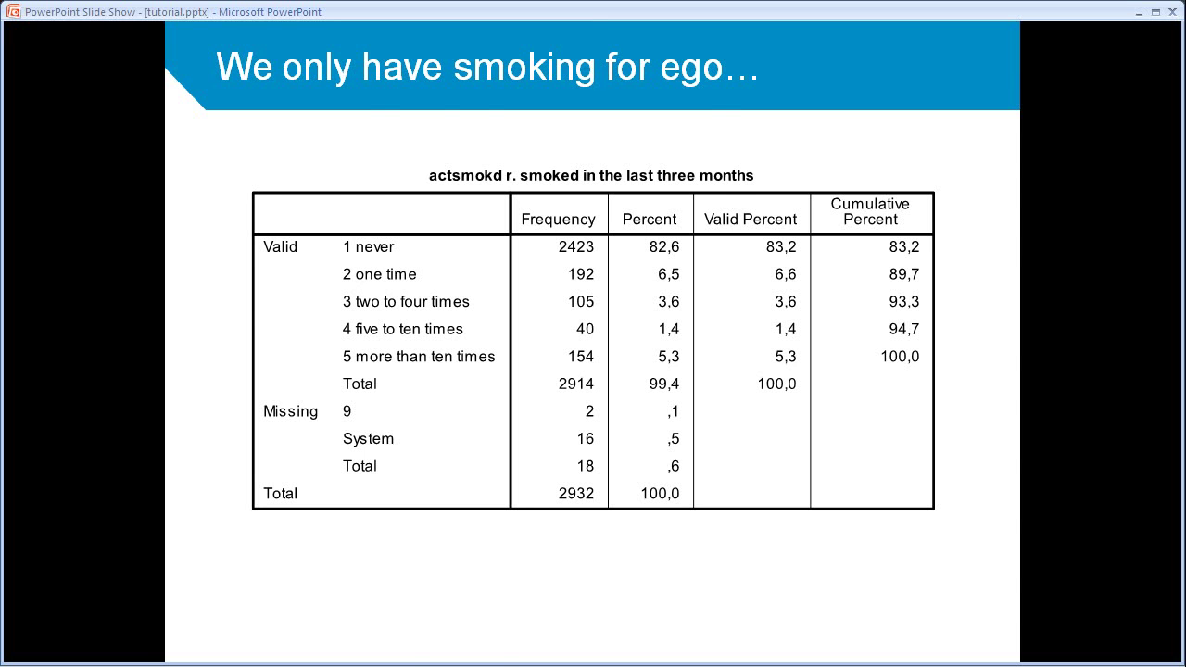
Move past the SPSS data screenshots slide to slide 15, 'Syntax: combining datasets'
{"action": "key", "text": "Right"}
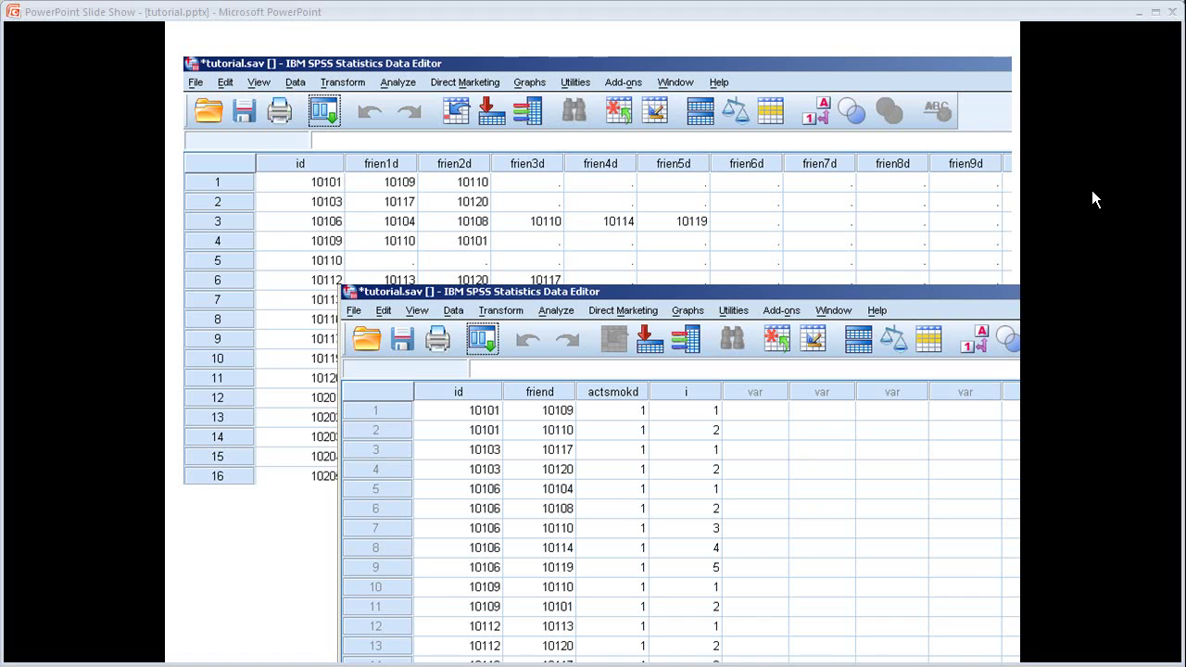
{"action": "key", "text": "Right"}
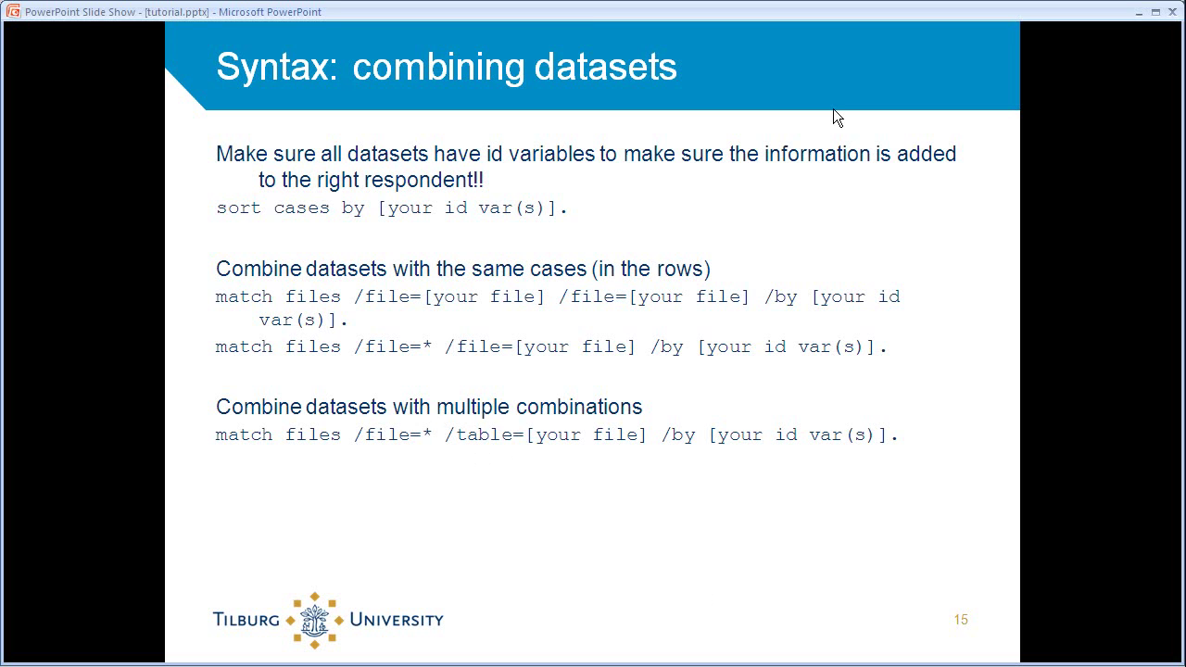
{"action": "key", "text": "Right"}
{"action": "key", "text": "Right"}
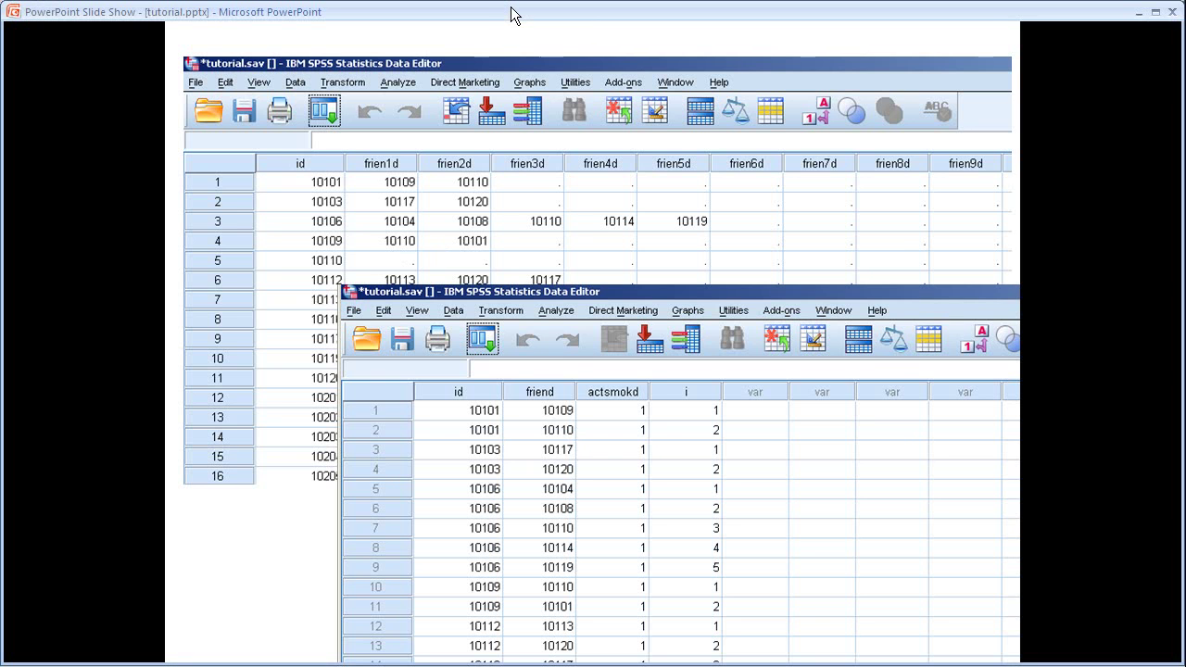
{"action": "key", "text": "Left"}
Bring tutorial.sps forward in the Syntax Editor with the cursor on empty line 38
{"action": "key", "text": "Right"}
{"action": "key", "text": "Right"}
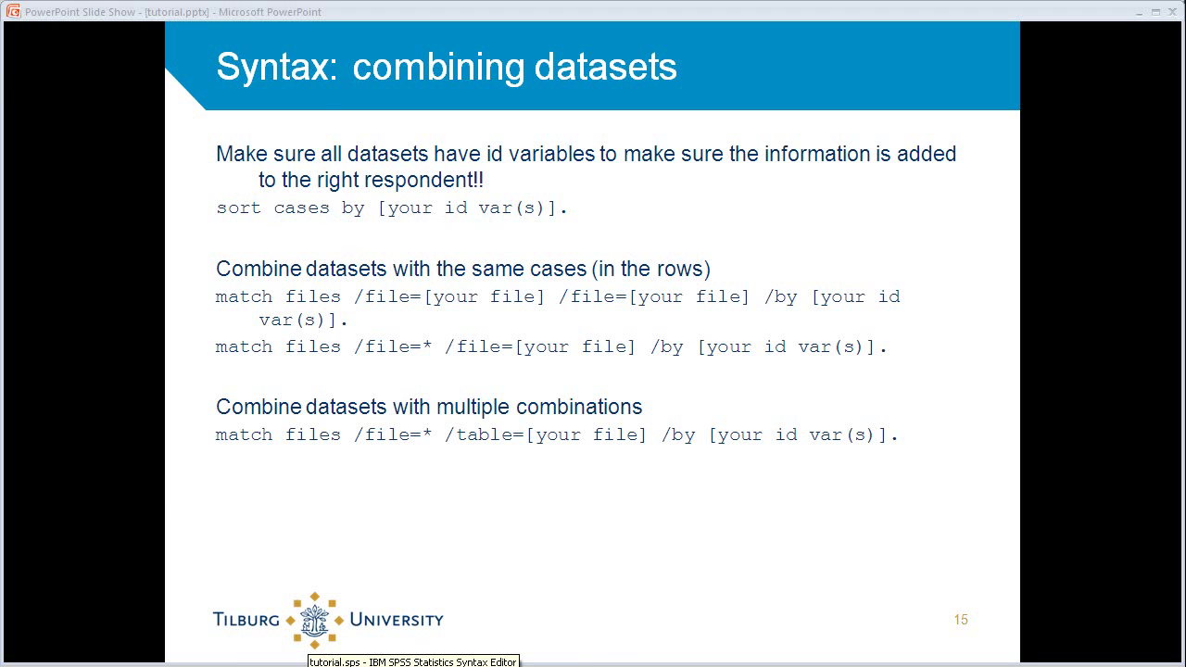
{"action": "left_click", "coordinate": [320, 660]}
{"action": "left_click", "coordinate": [278, 206]}
Look over the long id–friend–actsmokd–i dataset in the Data Editor
{"action": "scroll", "coordinate": [748, 335], "scroll_direction": "down", "scroll_amount": 1}
{"action": "scroll", "coordinate": [748, 334], "scroll_direction": "up", "scroll_amount": 1}
{"action": "scroll", "coordinate": [648, 313], "scroll_direction": "up", "scroll_amount": 1}
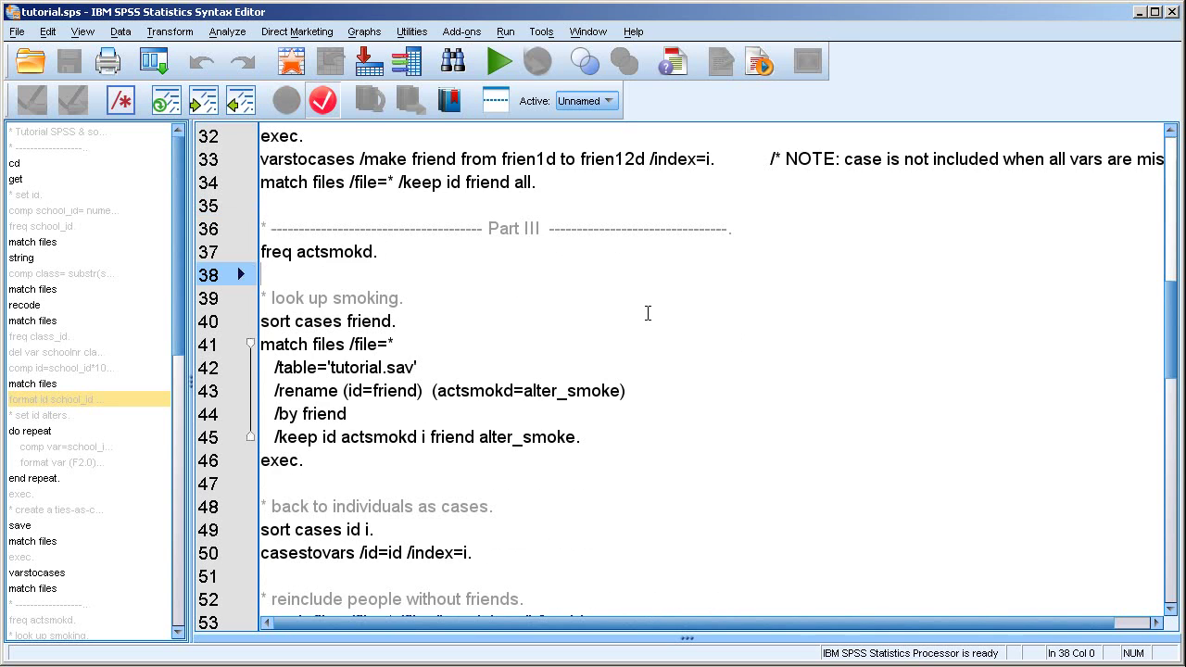
{"action": "scroll", "coordinate": [648, 313], "scroll_direction": "down", "scroll_amount": 2}
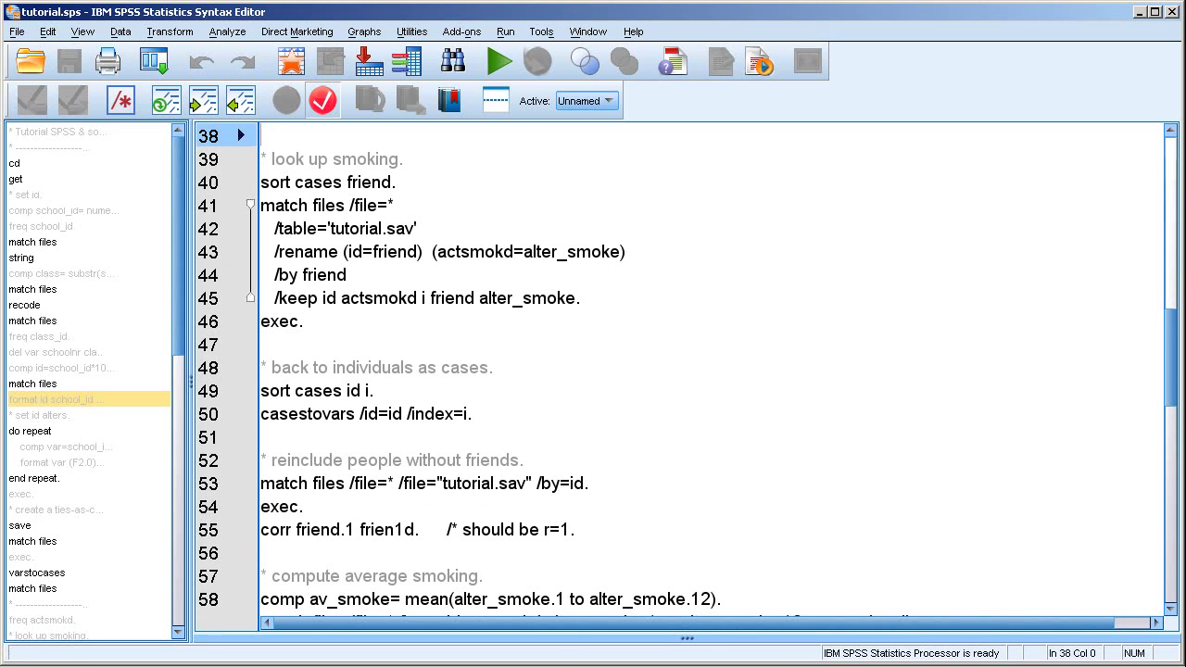
{"action": "key", "text": "alt+Tab"}
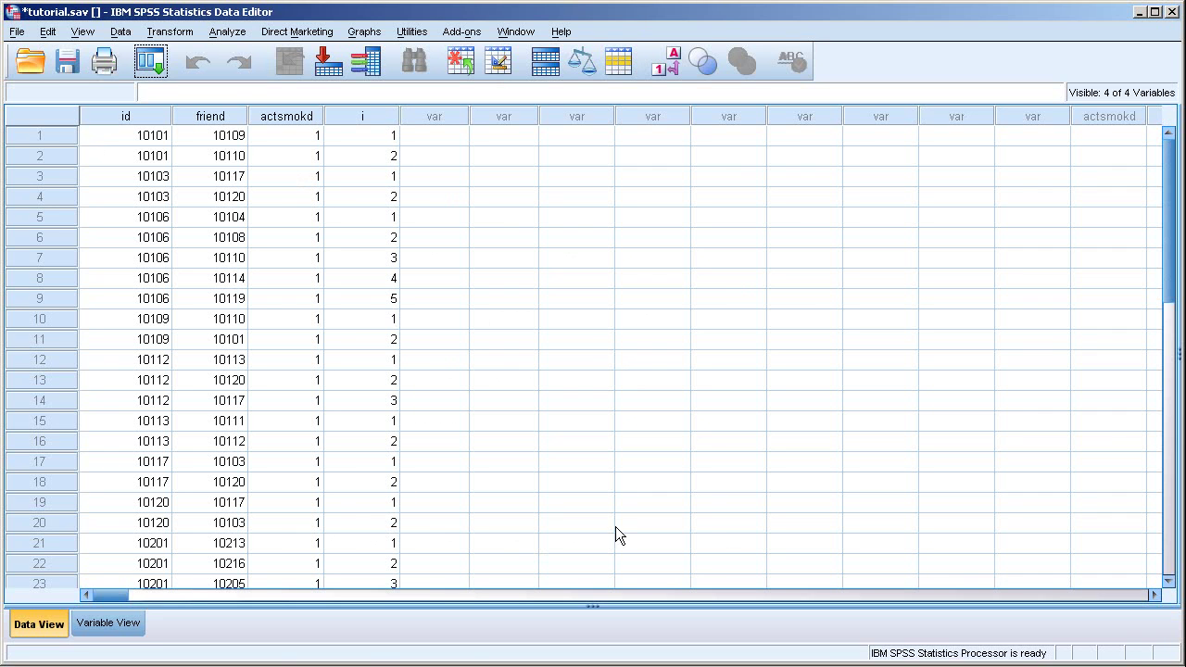
{"action": "left_click", "coordinate": [269, 663]}
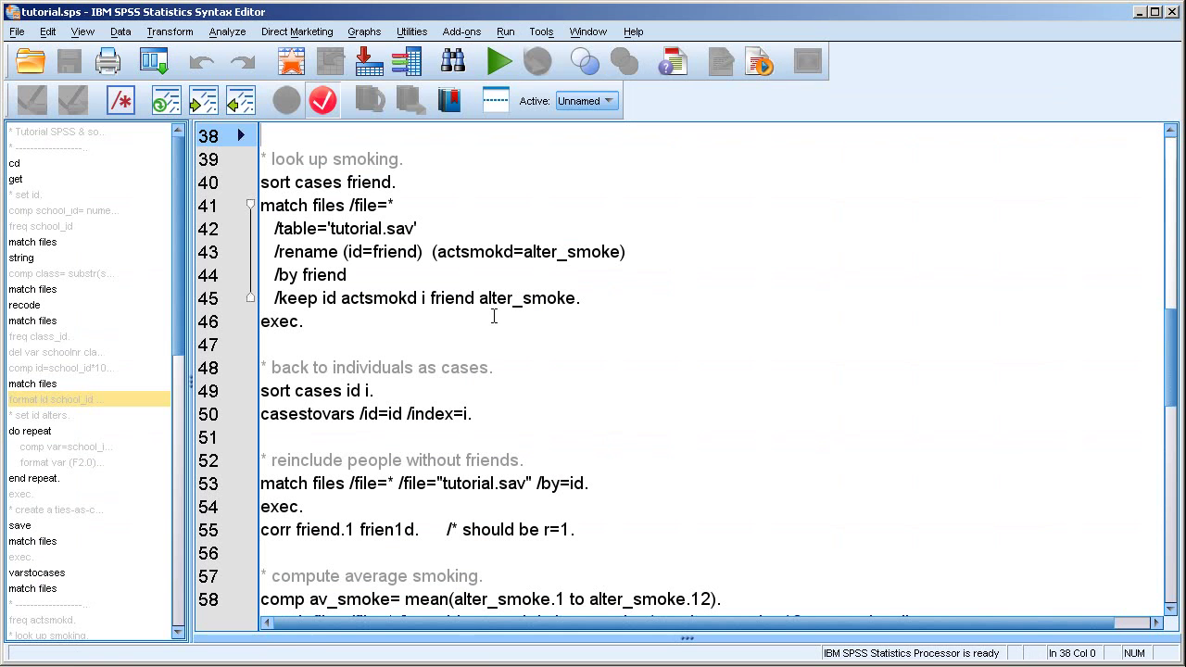
Run 'sort cases friend.' from line 40 and confirm it in the output log
{"action": "left_click", "coordinate": [362, 319]}
{"action": "left_click", "coordinate": [320, 158]}
{"action": "scroll", "coordinate": [402, 251], "scroll_direction": "up", "scroll_amount": 1}
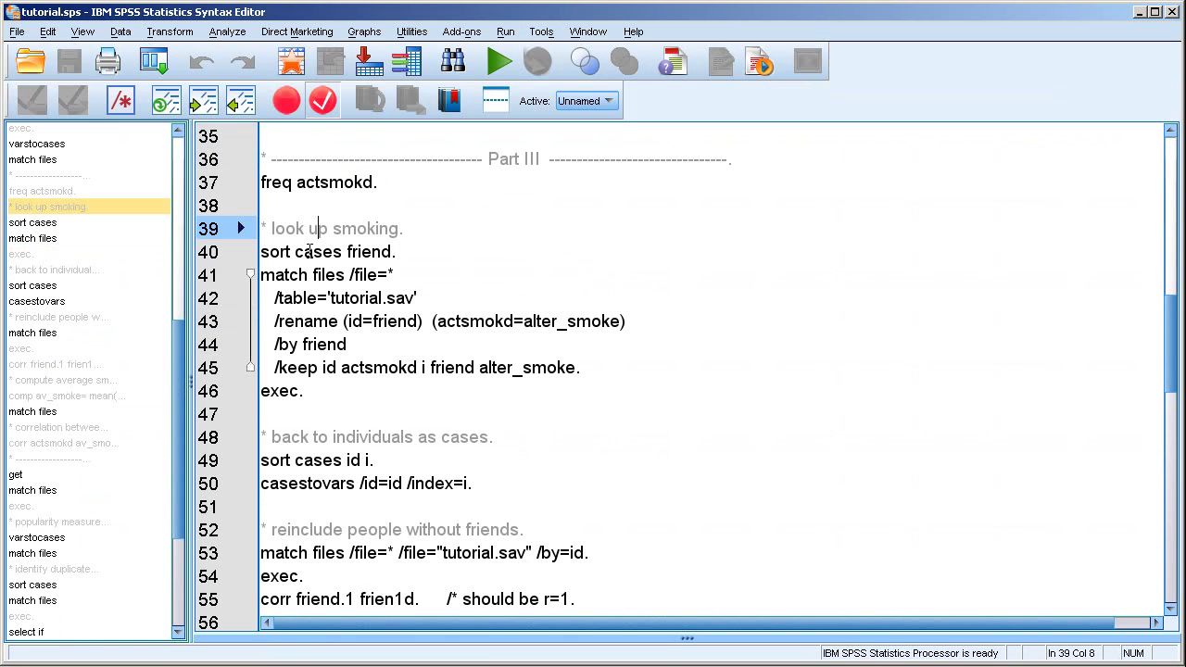
{"action": "left_click", "coordinate": [396, 251]}
{"action": "left_click", "coordinate": [154, 230]}
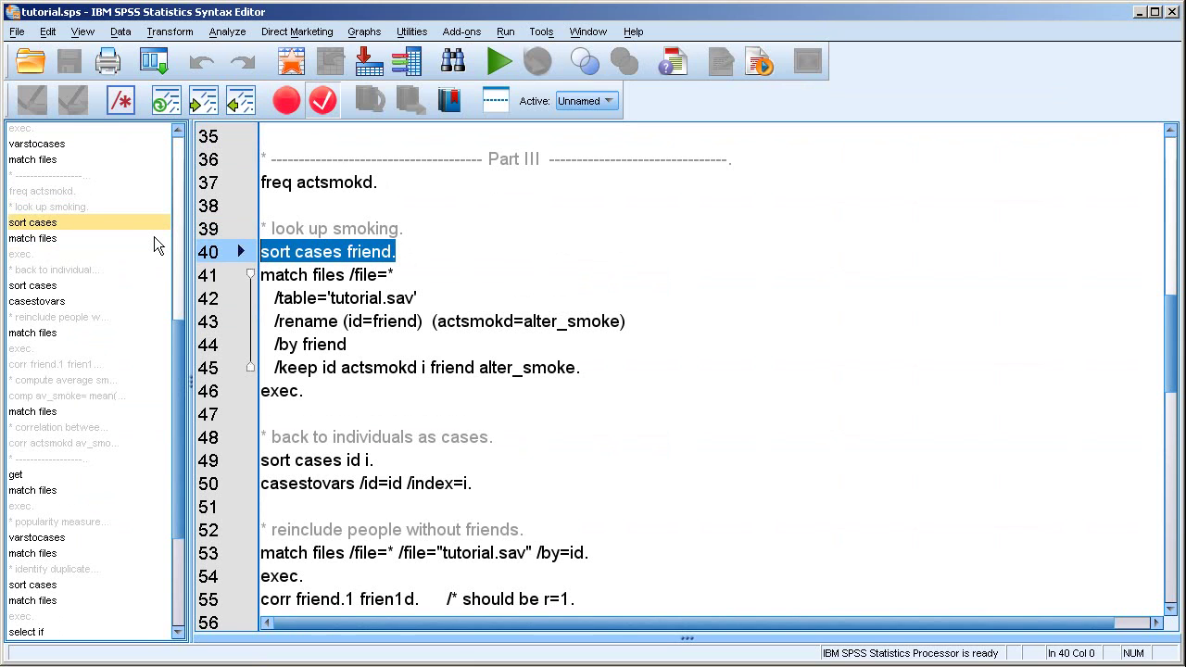
{"action": "key", "text": "ctrl+r"}
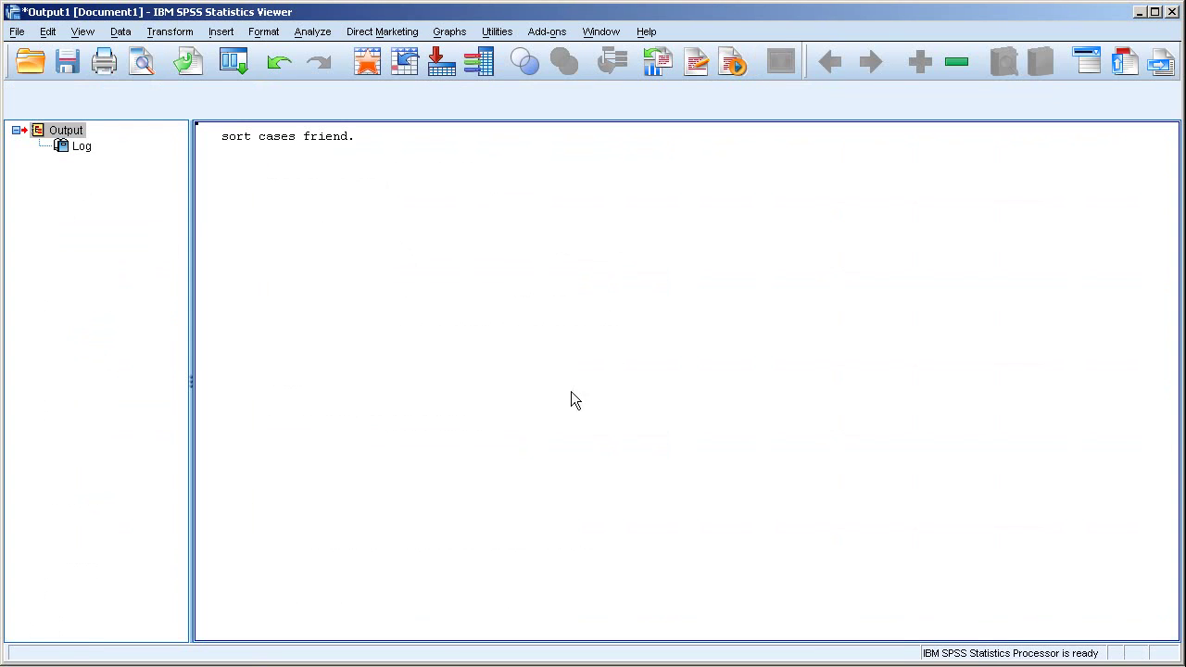
{"action": "left_click", "coordinate": [375, 663]}
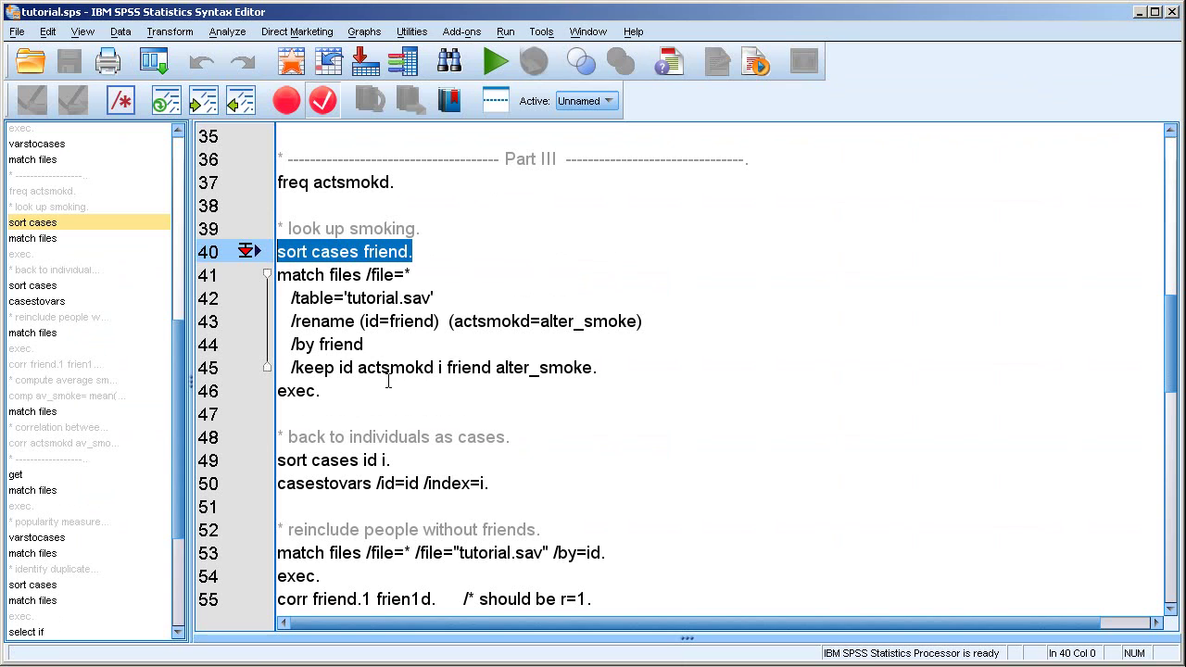
{"action": "left_click_drag", "start_coordinate": [278, 274], "coordinate": [342, 384]}
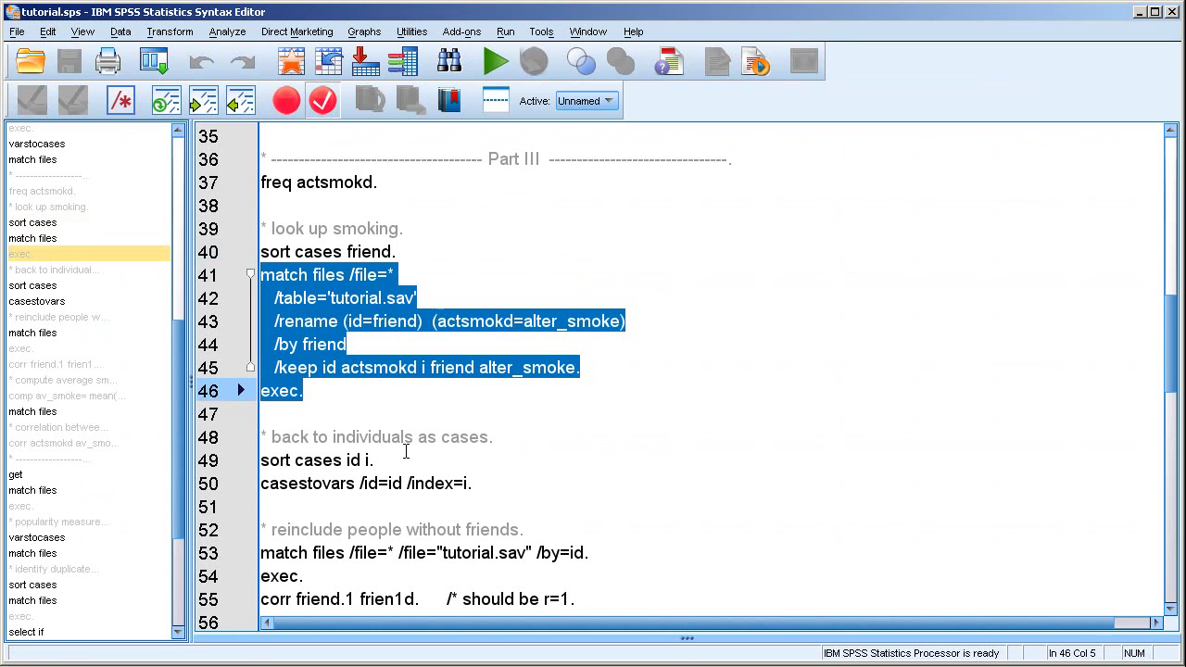
{"action": "left_click", "coordinate": [294, 414]}
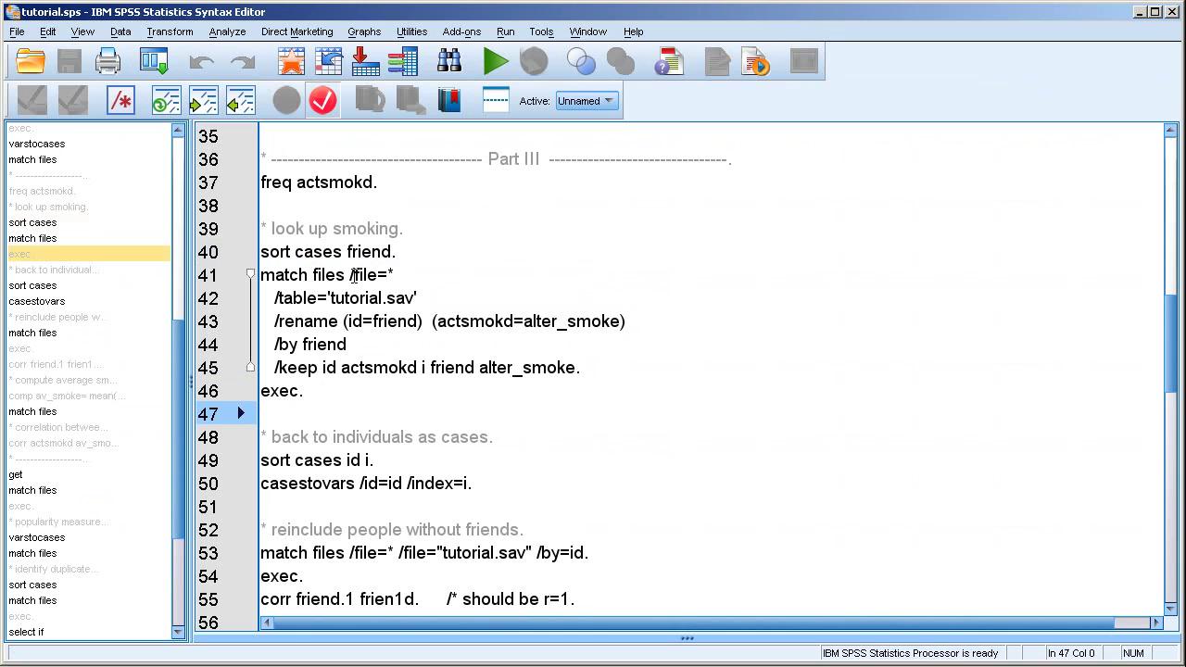
{"action": "left_click_drag", "start_coordinate": [350, 274], "coordinate": [399, 274]}
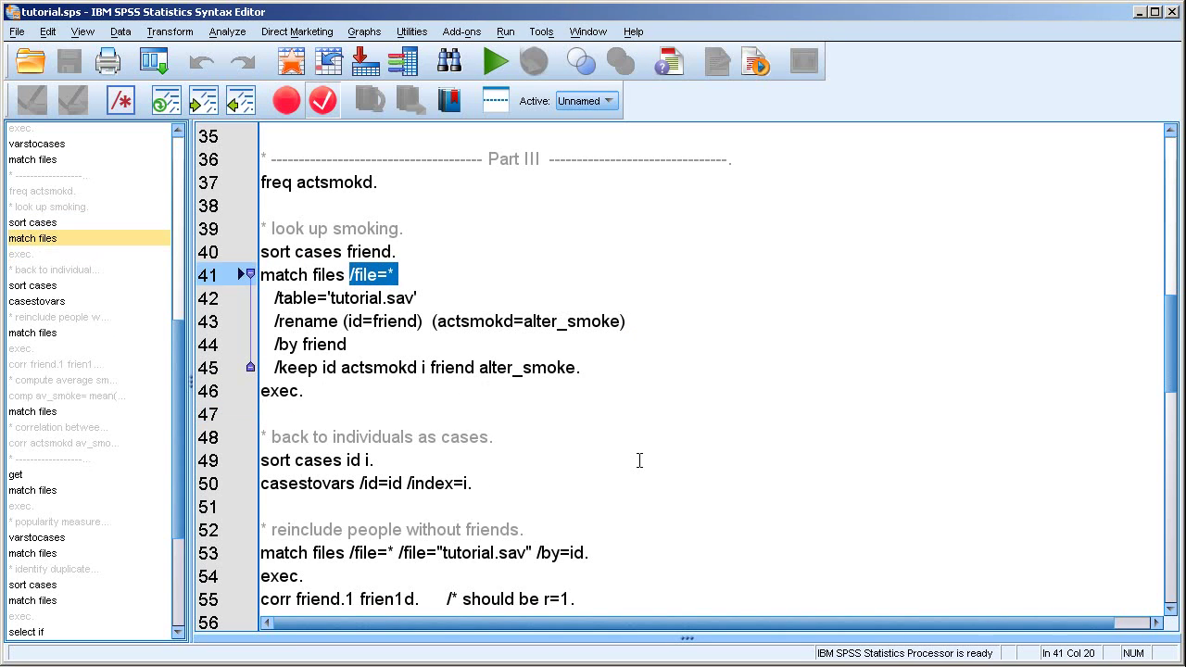
{"action": "left_click", "coordinate": [313, 276]}
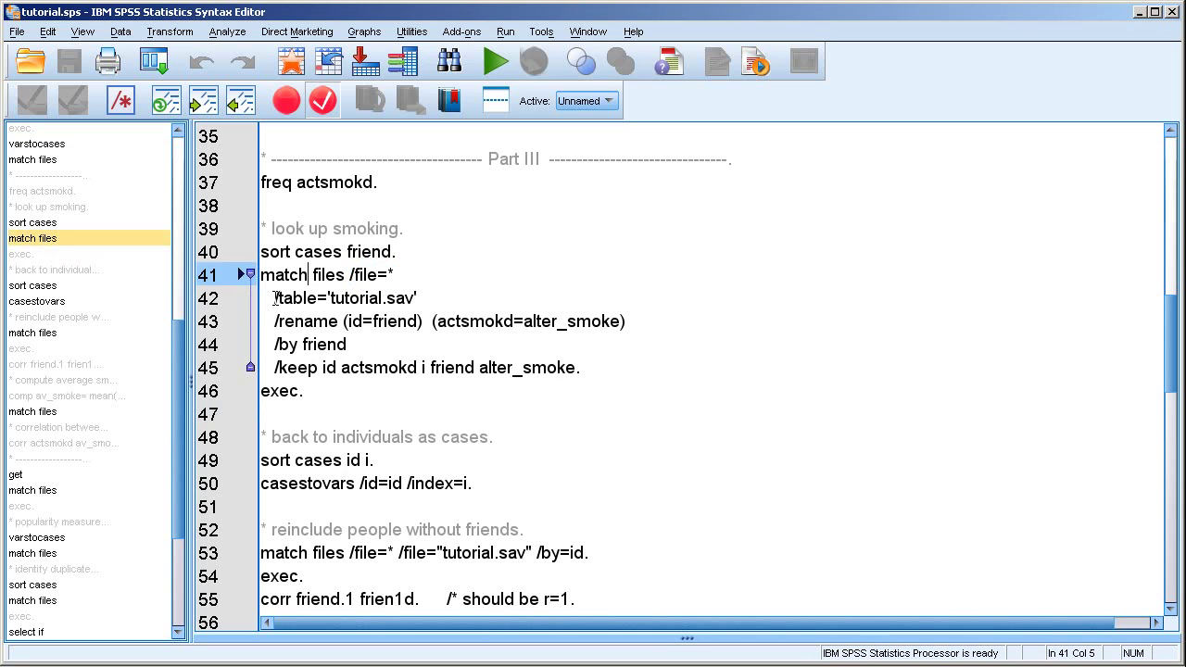
{"action": "left_click_drag", "start_coordinate": [275, 296], "coordinate": [420, 296]}
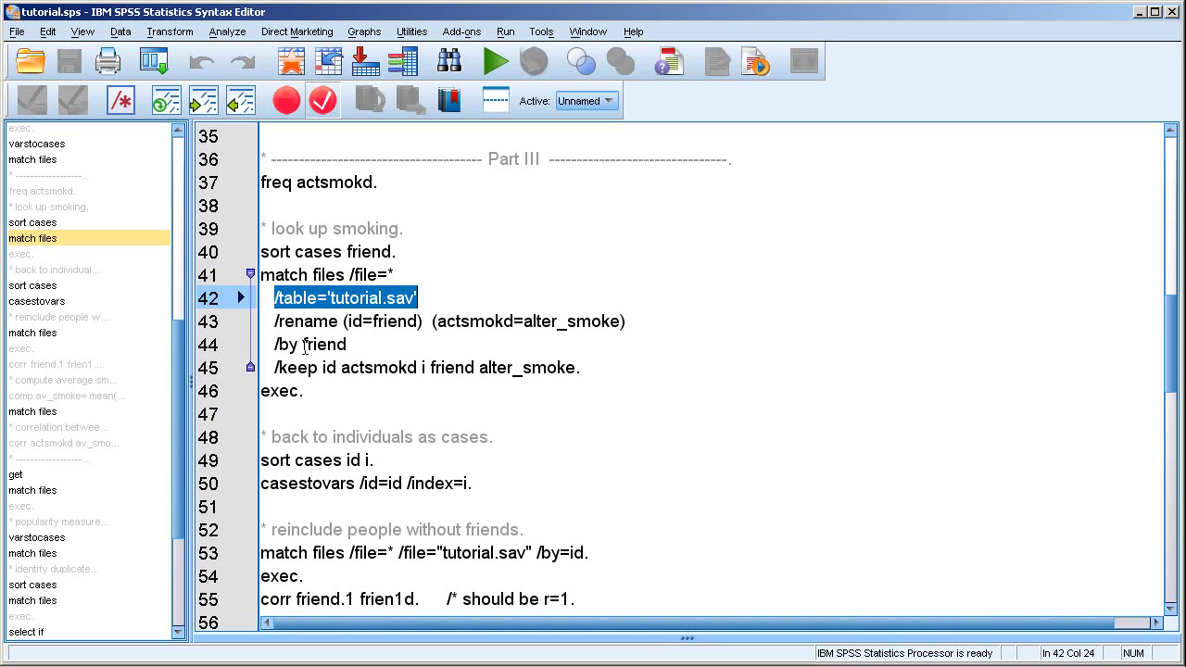
{"action": "left_click_drag", "start_coordinate": [303, 344], "coordinate": [348, 345]}
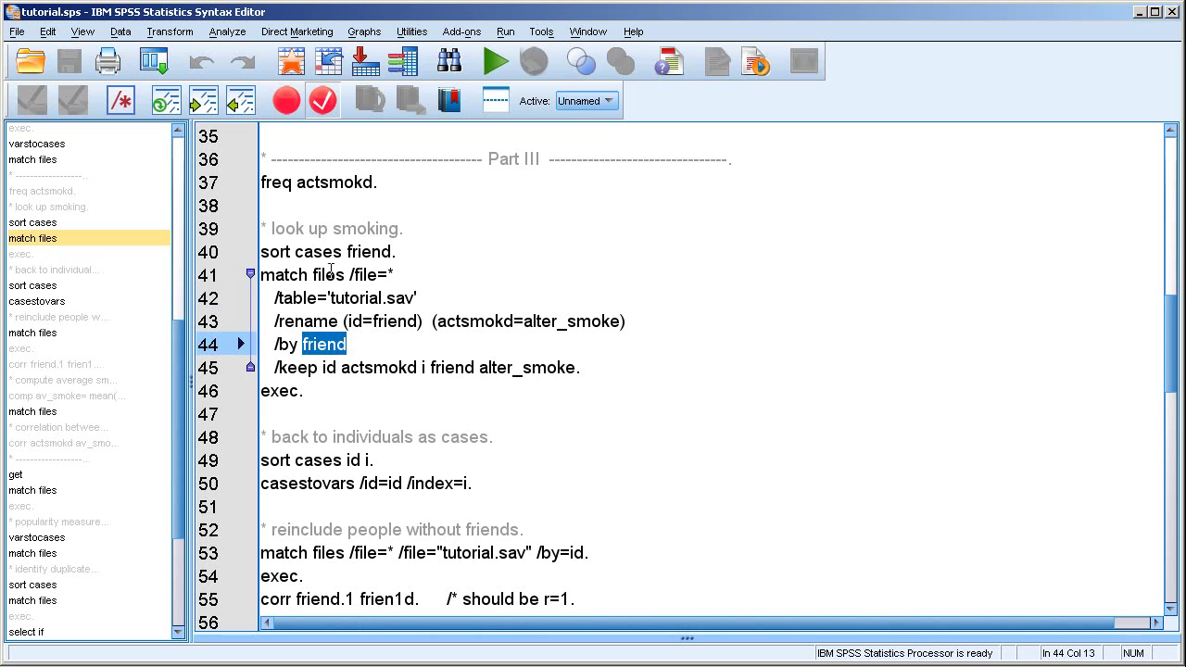
{"action": "left_click_drag", "start_coordinate": [328, 298], "coordinate": [421, 298]}
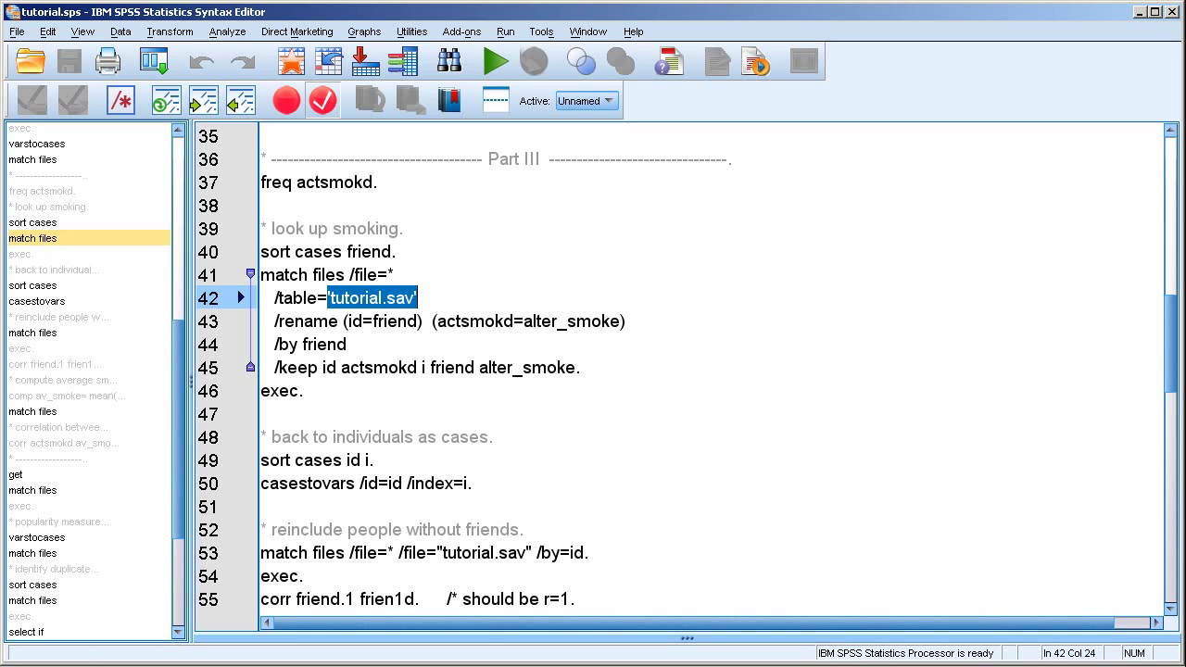
Check the friend-sorted rows in the Data Editor, then return to the slide show
{"action": "key", "text": "alt+Tab"}
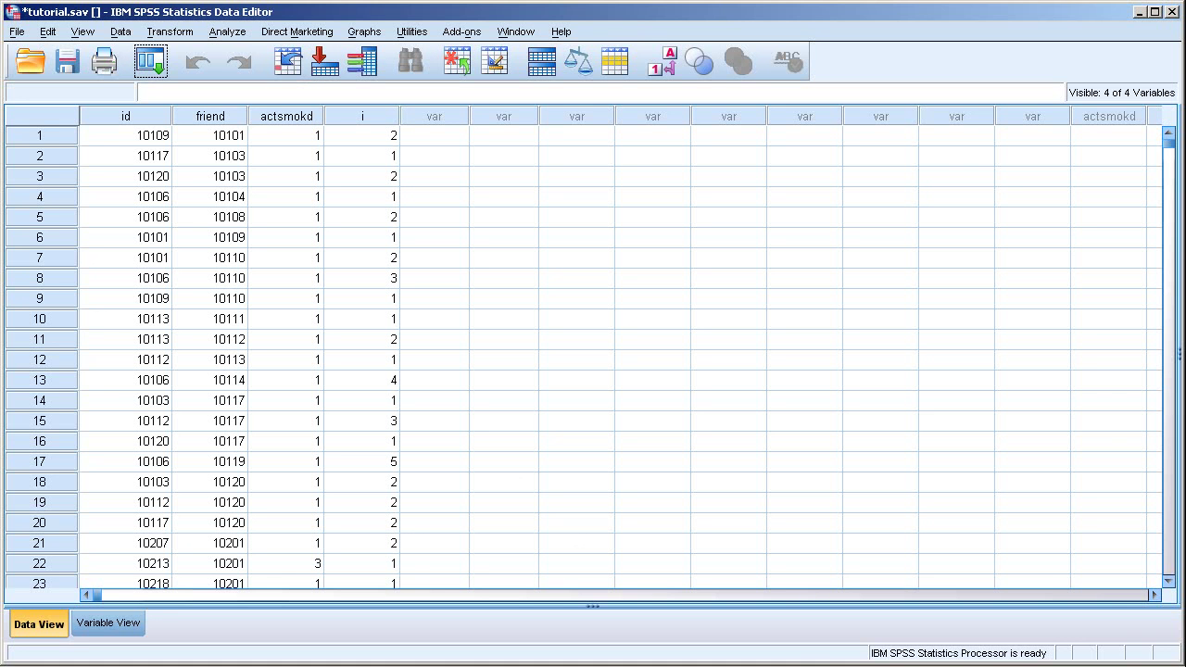
{"action": "key", "text": "alt+Tab"}
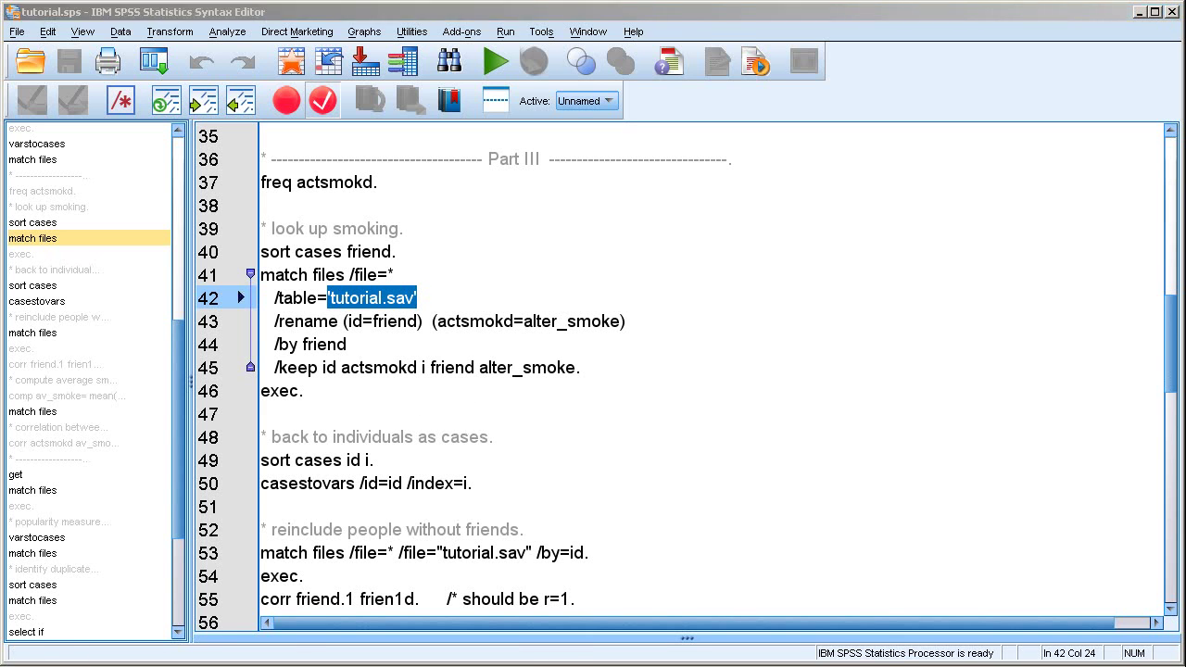
{"action": "key", "text": "alt+Tab"}
Show the slide comparing wide frien1d–frien9d data with the long one-friend-per-row data
{"action": "left_click", "coordinate": [663, 251]}
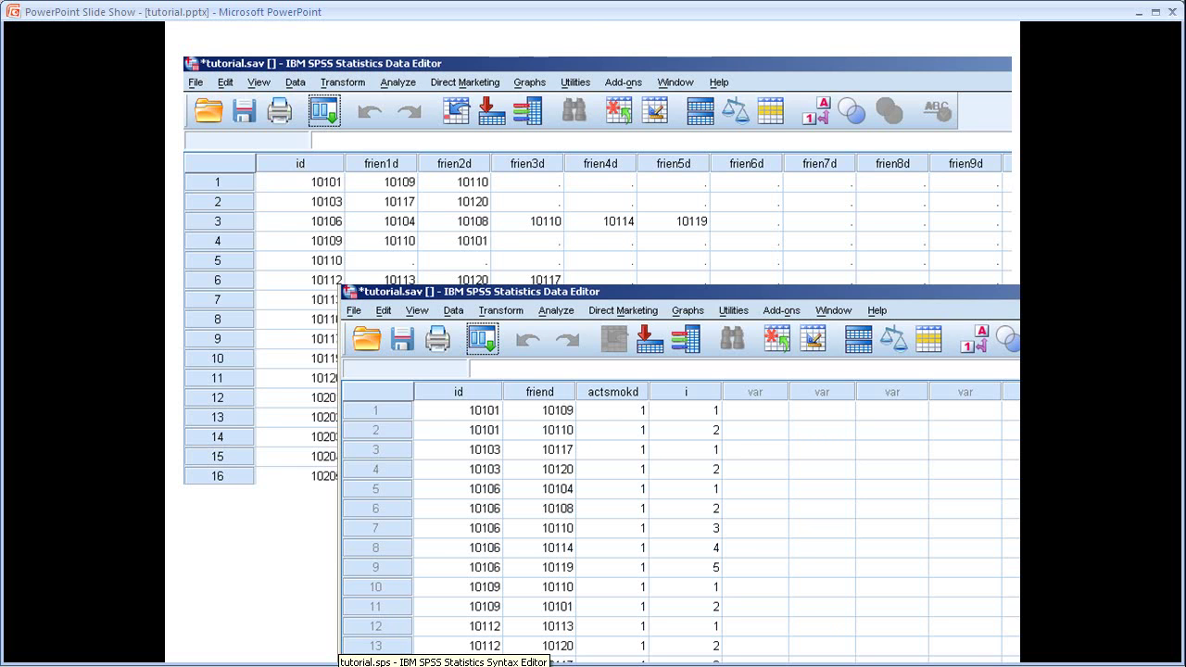
In tutorial.sps, highlight the /rename part of the 'look up smoking' match files command
{"action": "key", "text": "alt+Tab"}
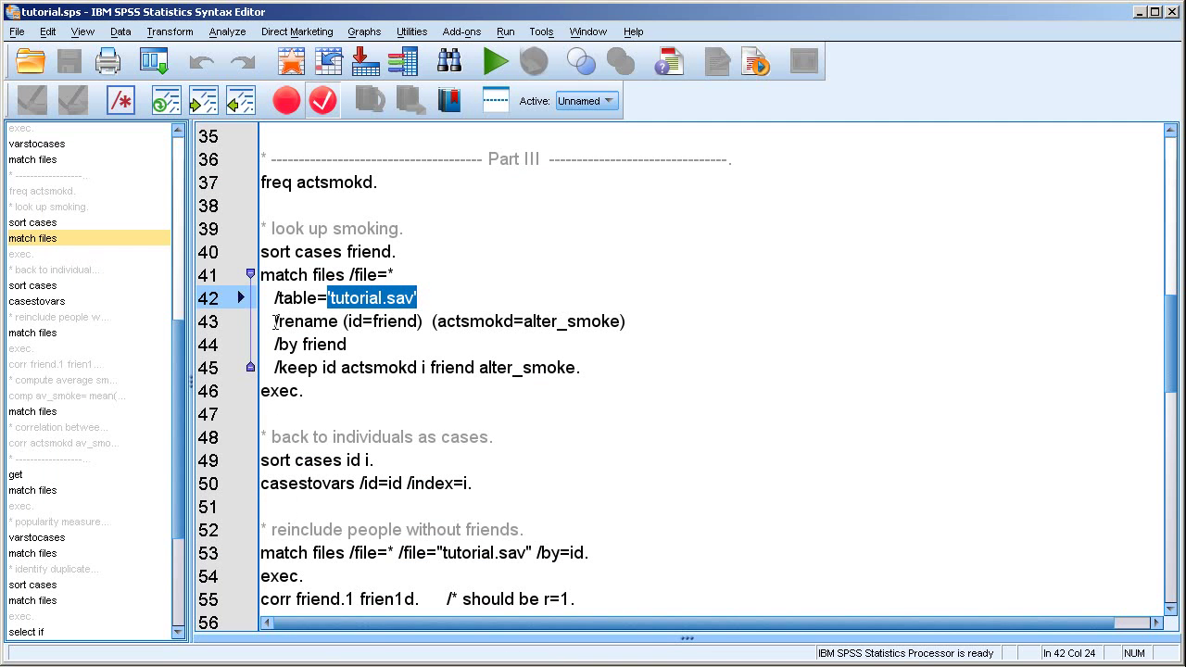
{"action": "left_click_drag", "start_coordinate": [274, 320], "coordinate": [339, 322]}
{"action": "scroll", "coordinate": [366, 359], "scroll_direction": "down", "scroll_amount": 1}
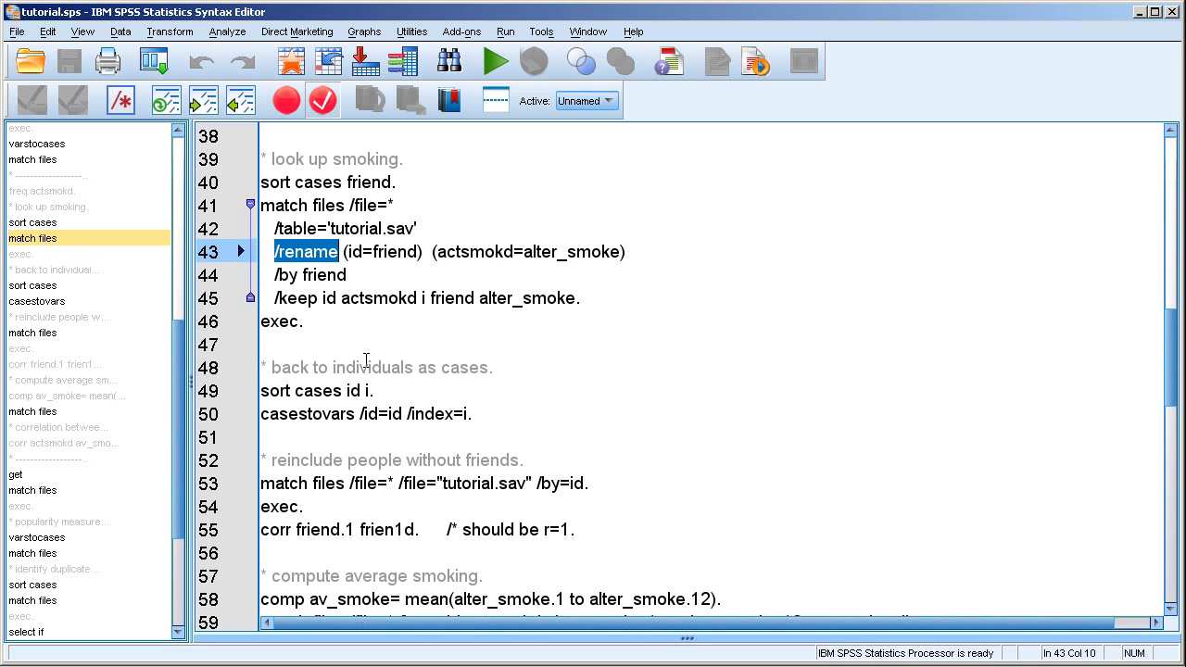
{"action": "left_click", "coordinate": [364, 298]}
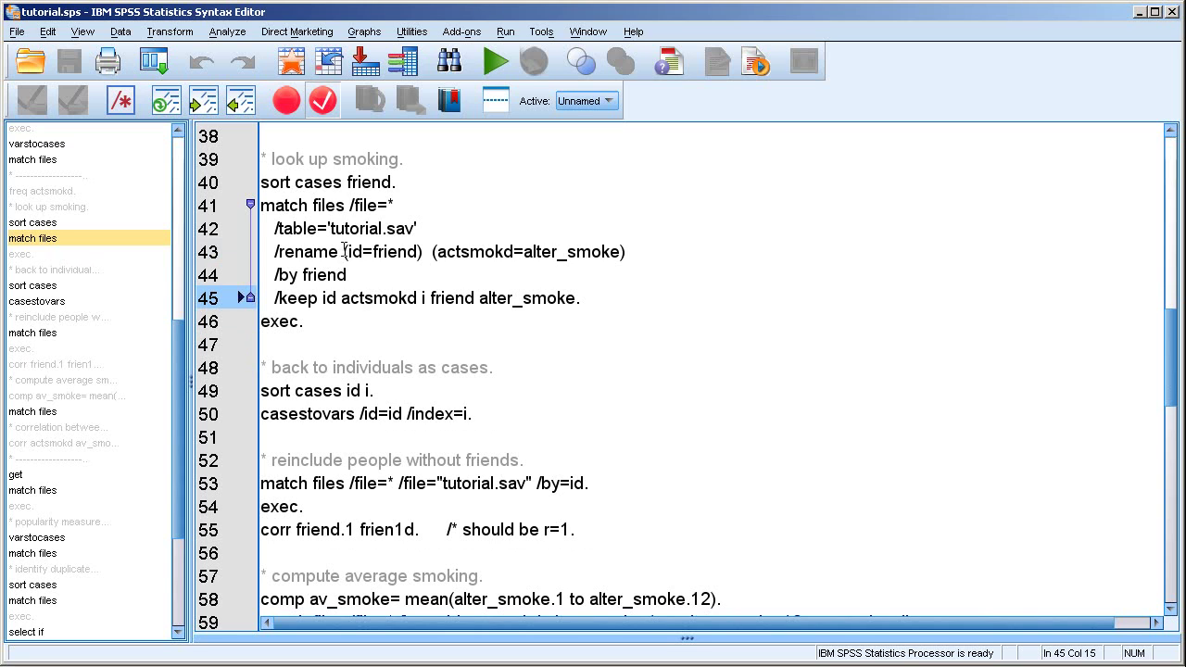
Highlight the id-to-friend and actsmokd-to-alter_smoke renames in the command
{"action": "left_click_drag", "start_coordinate": [348, 251], "coordinate": [362, 251]}
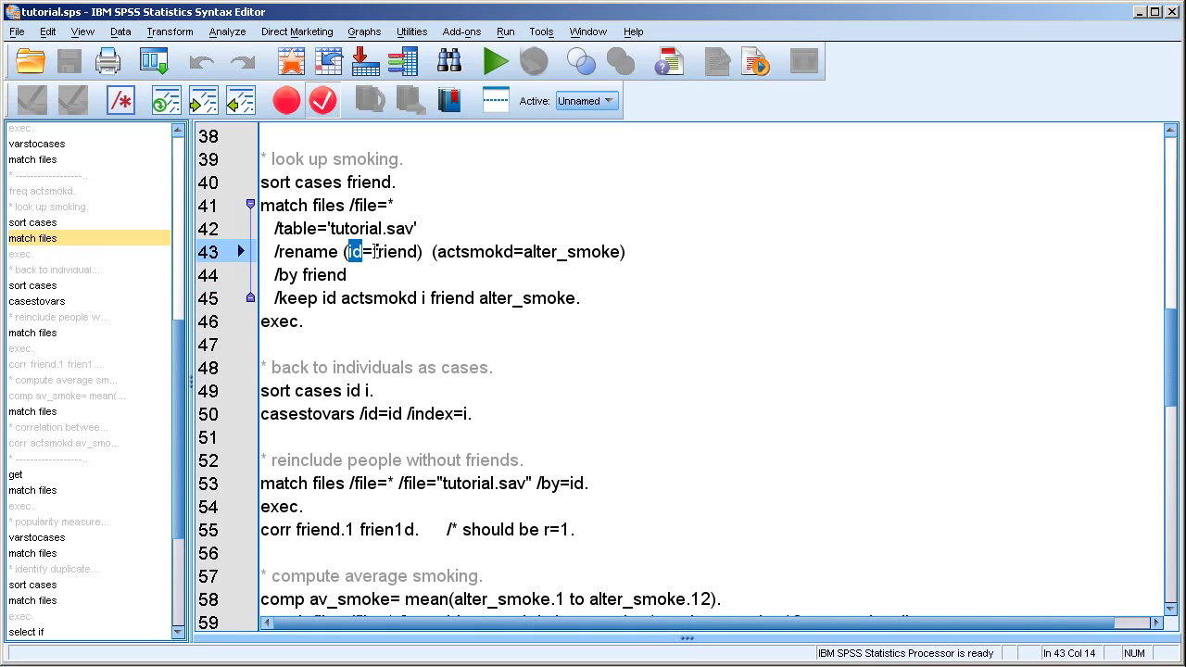
{"action": "left_click_drag", "start_coordinate": [372, 251], "coordinate": [419, 251]}
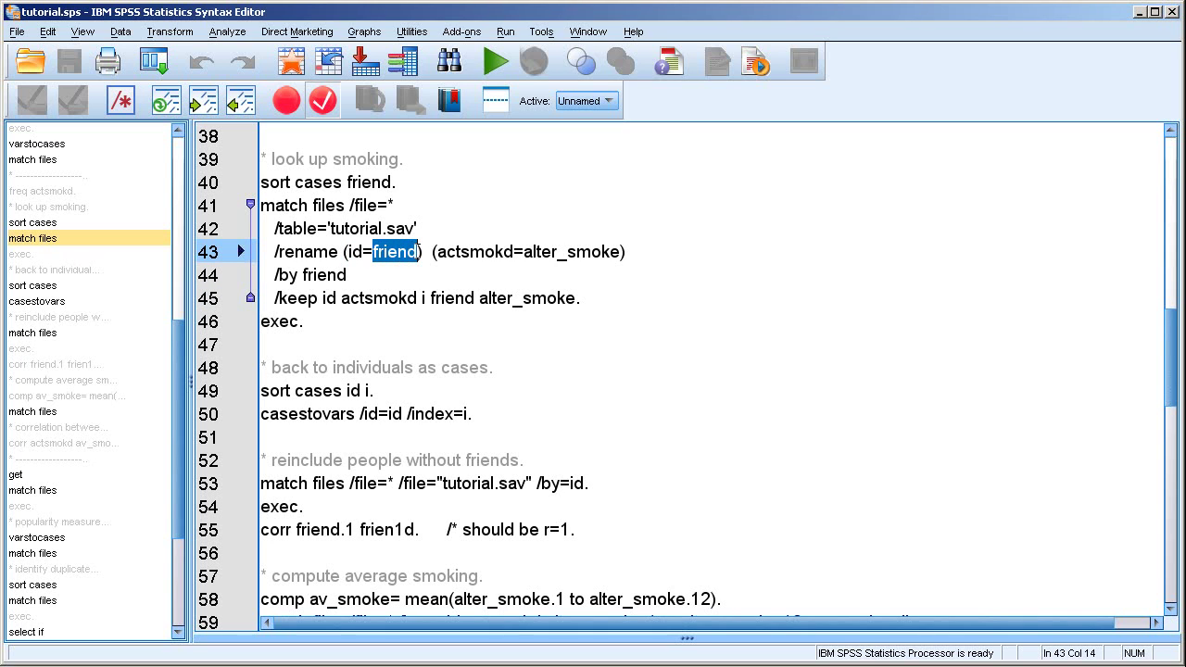
{"action": "left_click", "coordinate": [361, 319]}
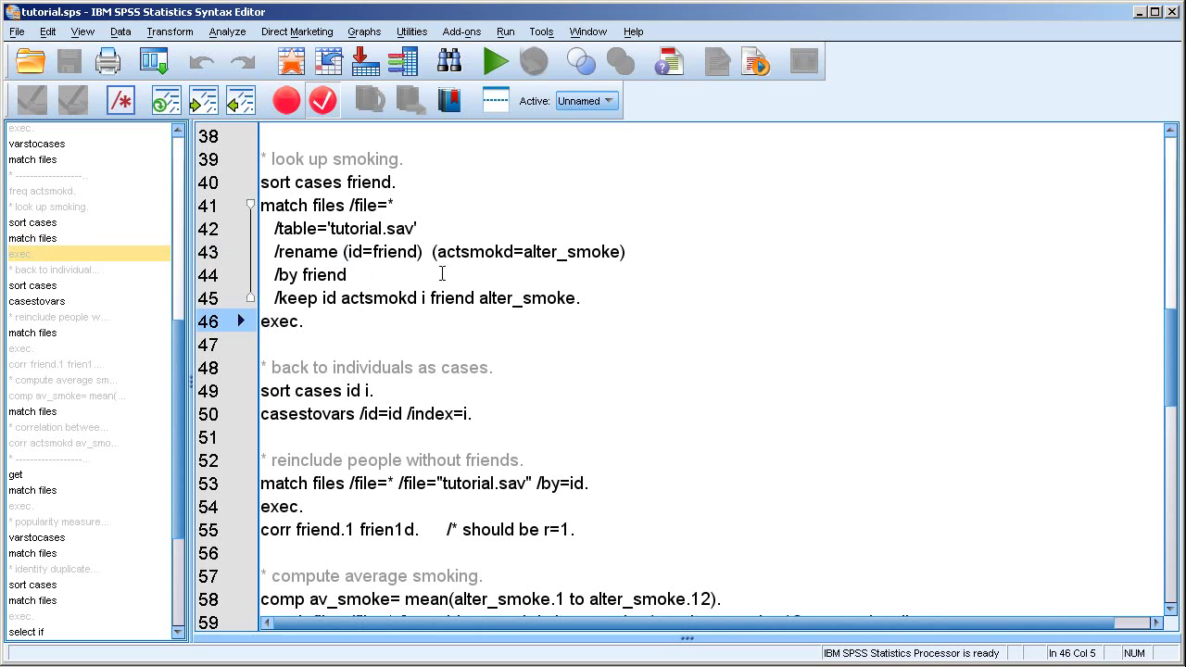
{"action": "left_click_drag", "start_coordinate": [432, 252], "coordinate": [626, 256]}
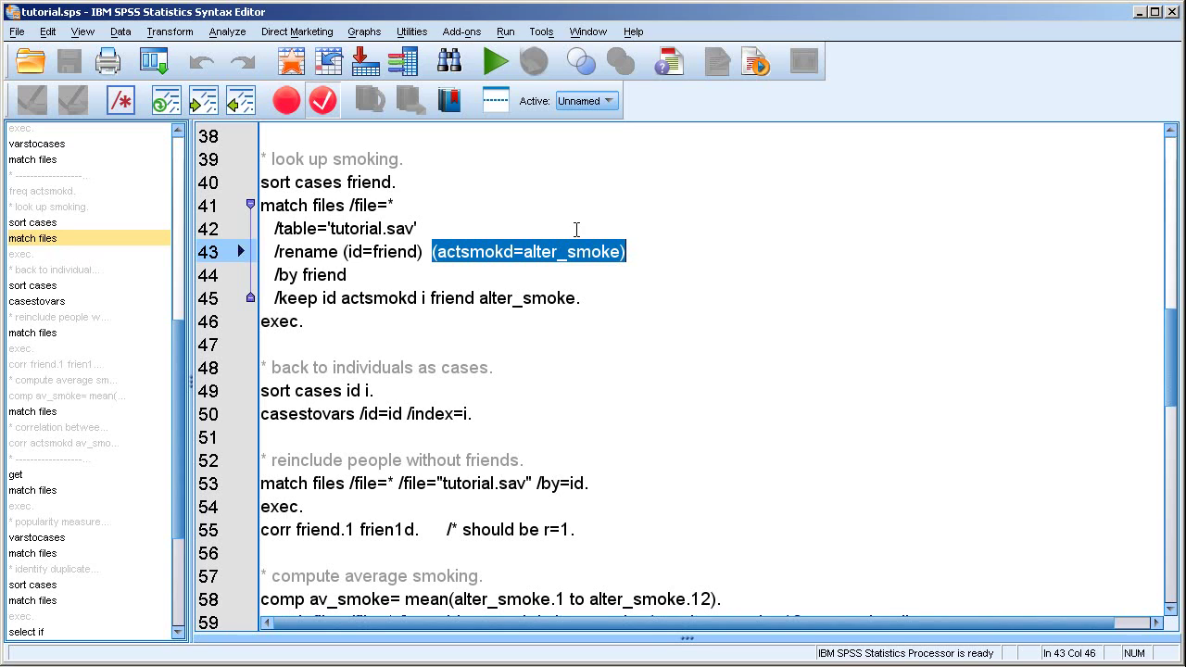
{"action": "left_click", "coordinate": [378, 294]}
{"action": "left_click", "coordinate": [311, 320]}
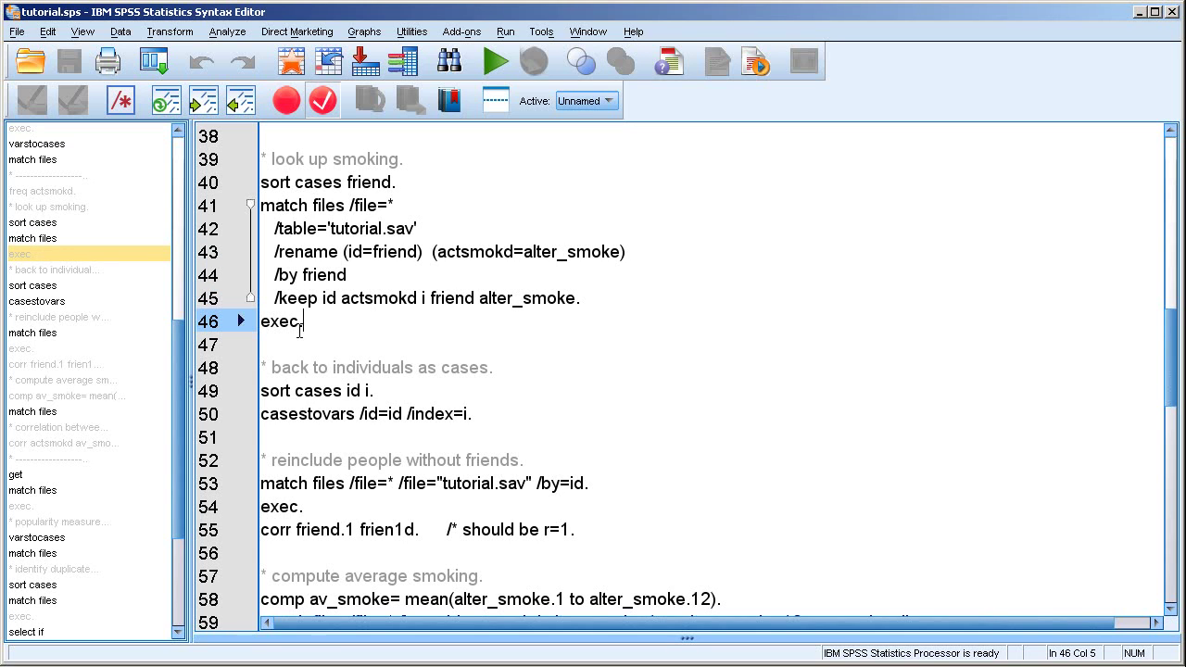
{"action": "left_click_drag", "start_coordinate": [436, 251], "coordinate": [512, 242]}
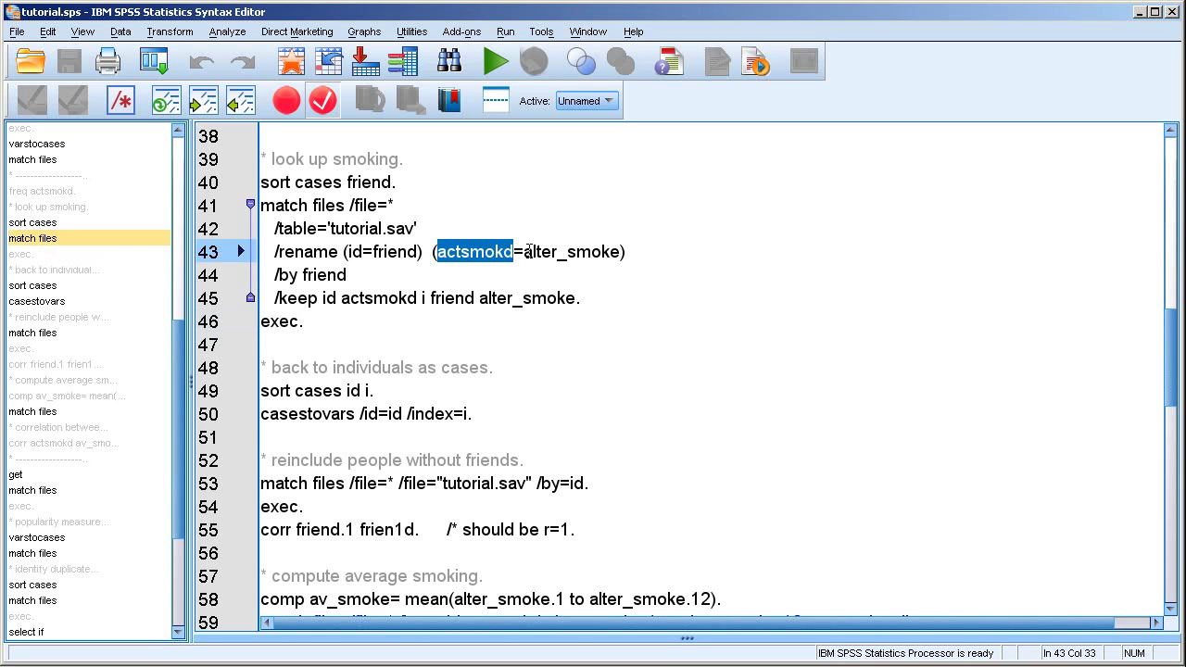
{"action": "left_click_drag", "start_coordinate": [527, 251], "coordinate": [619, 251]}
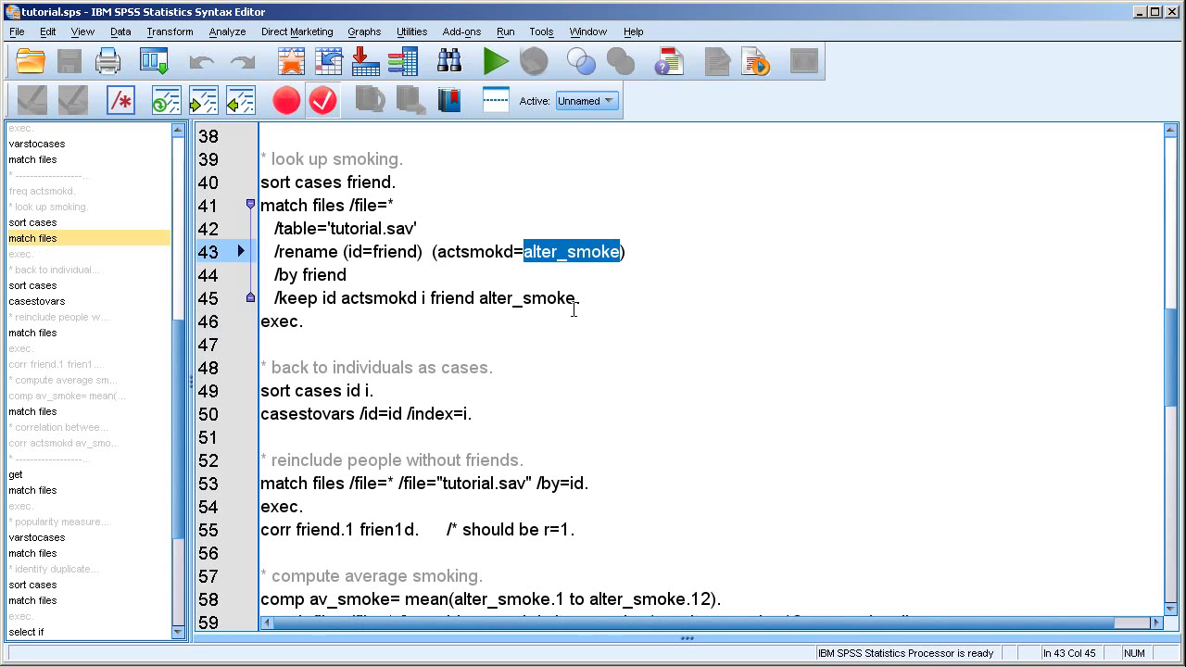
Run the match files command on lines 41–46 and view the new alter_smoke column
{"action": "left_click_drag", "start_coordinate": [309, 321], "coordinate": [247, 208]}
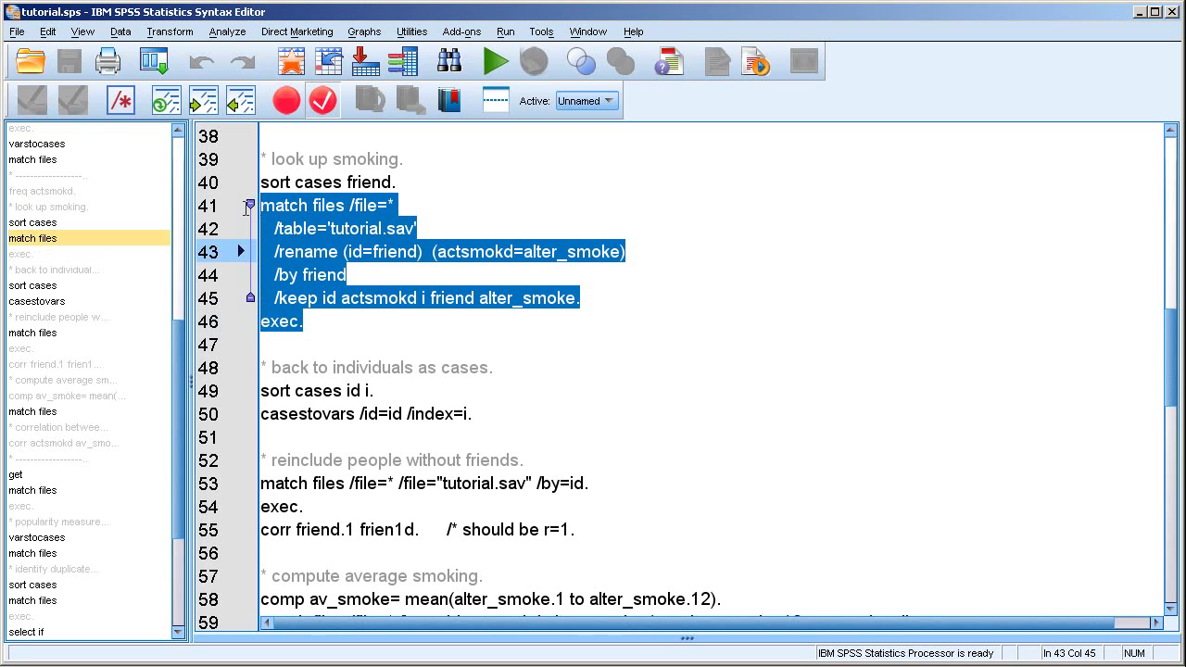
{"action": "key", "text": "ctrl+r"}
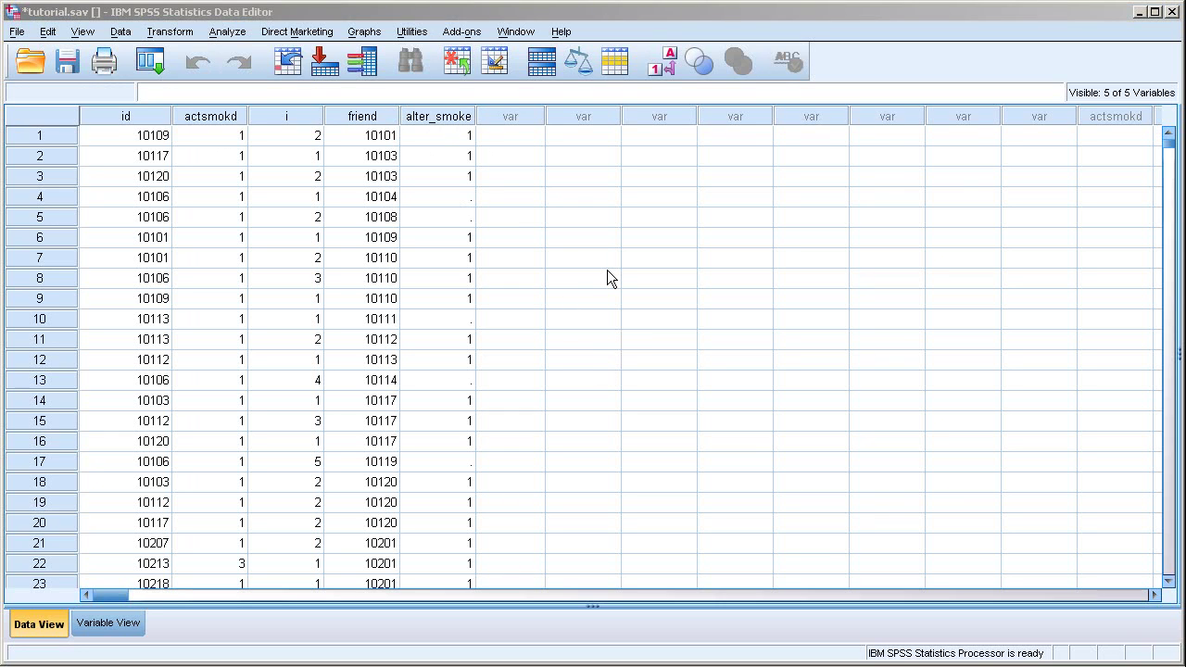
{"action": "left_click", "coordinate": [444, 137]}
{"action": "scroll", "coordinate": [639, 384], "scroll_direction": "down", "scroll_amount": 6}
{"action": "scroll", "coordinate": [638, 383], "scroll_direction": "down", "scroll_amount": 2}
{"action": "scroll", "coordinate": [675, 398], "scroll_direction": "up", "scroll_amount": 8}
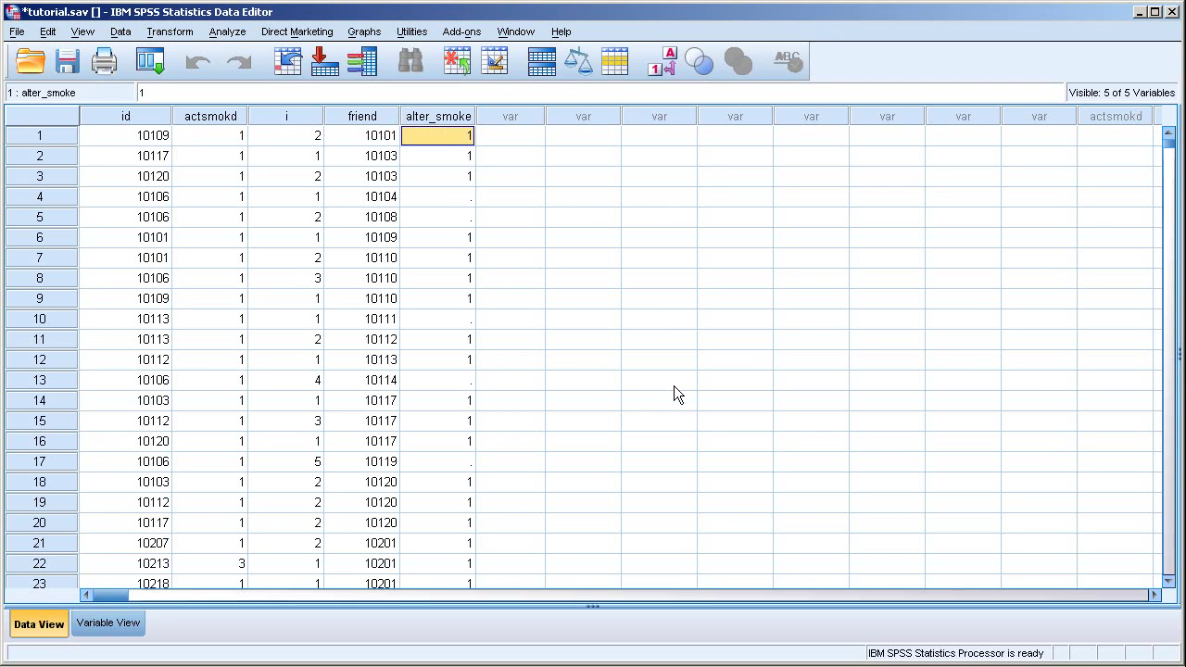
Inspect the missing alter_smoke values, comparing row 4's id 10106 with friend 10104
{"action": "left_click", "coordinate": [455, 199]}
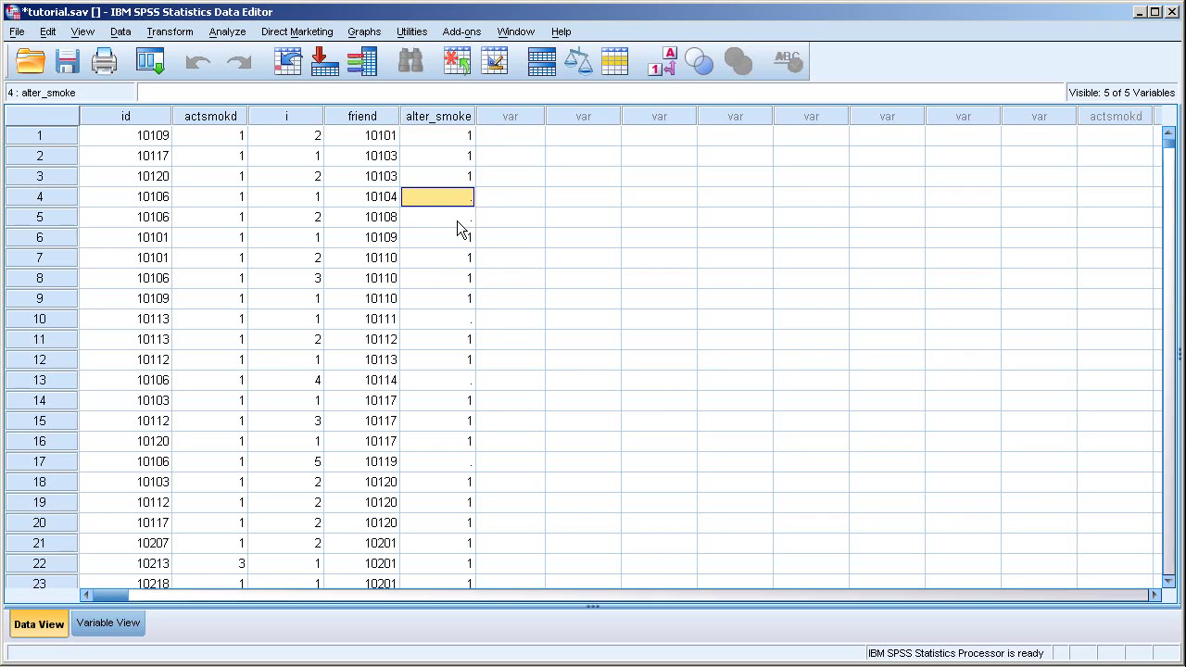
{"action": "left_click", "coordinate": [457, 220]}
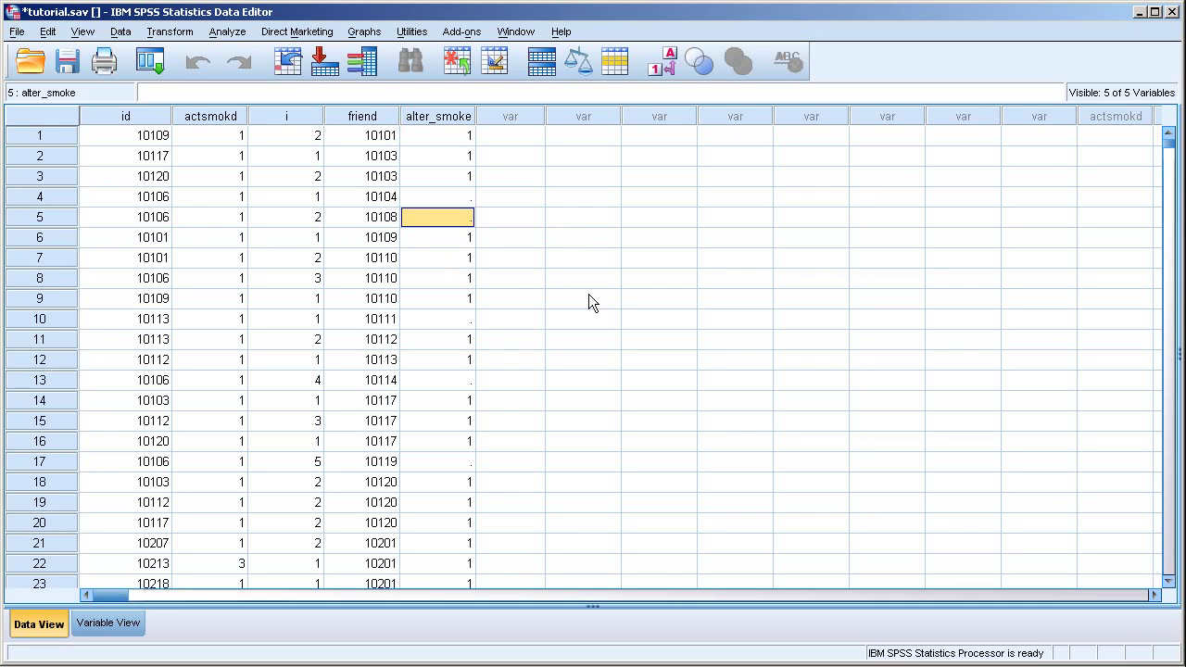
{"action": "left_click", "coordinate": [381, 197]}
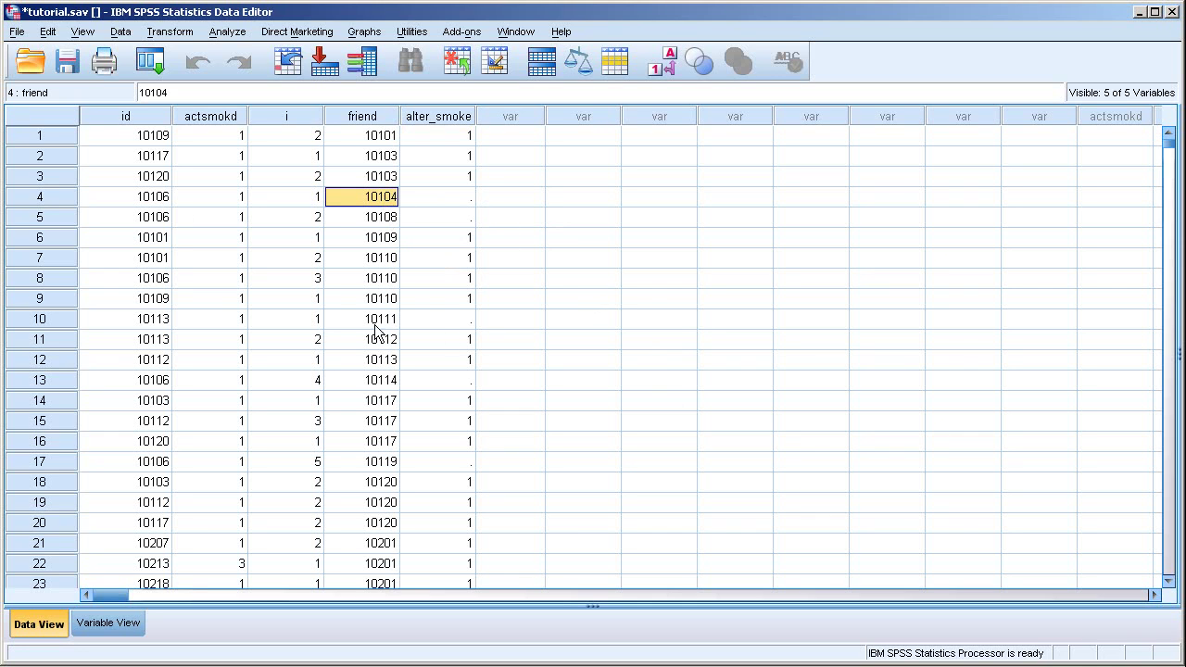
{"action": "left_click", "coordinate": [146, 198]}
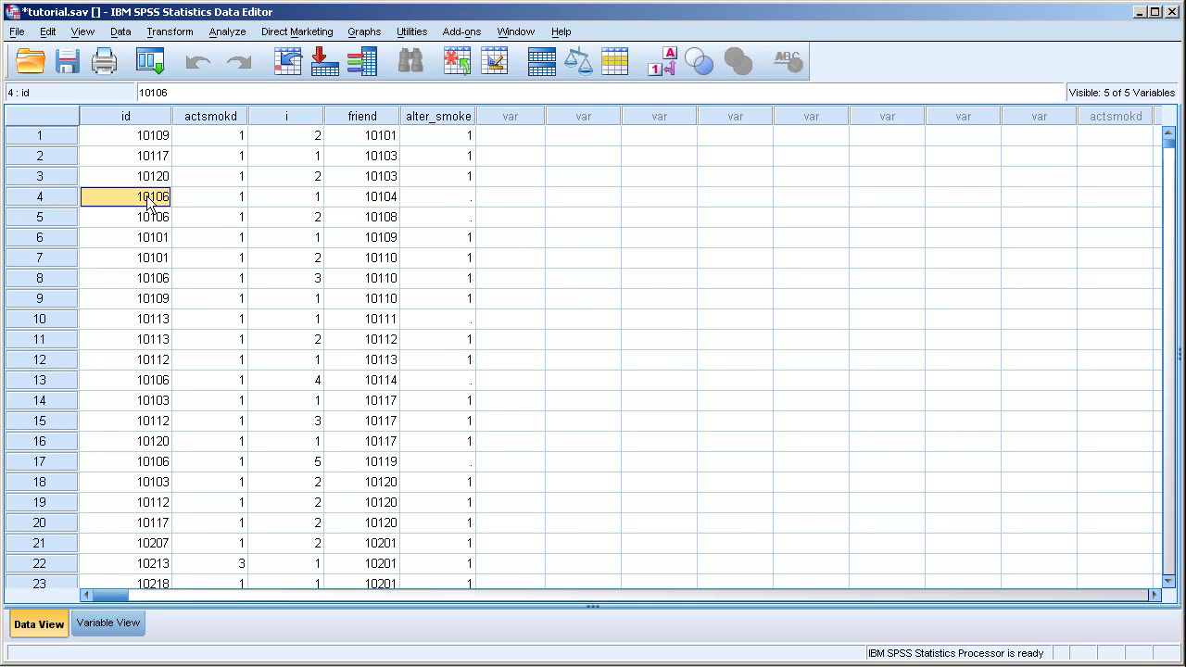
{"action": "left_click", "coordinate": [365, 198]}
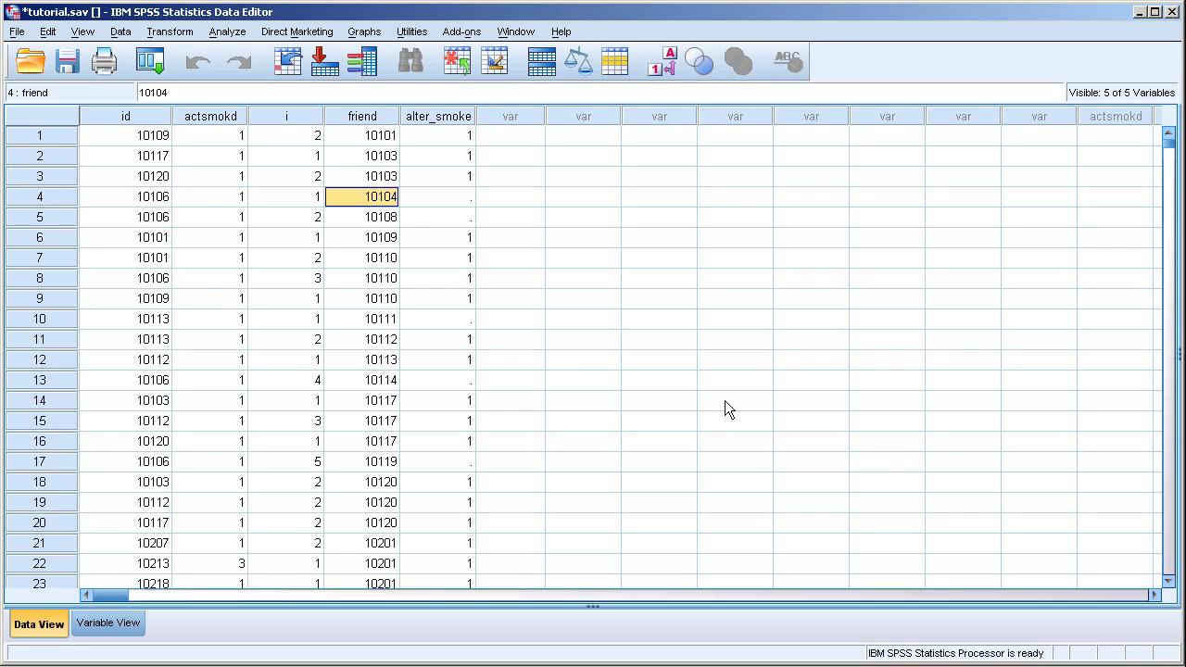
{"action": "left_click", "coordinate": [455, 193]}
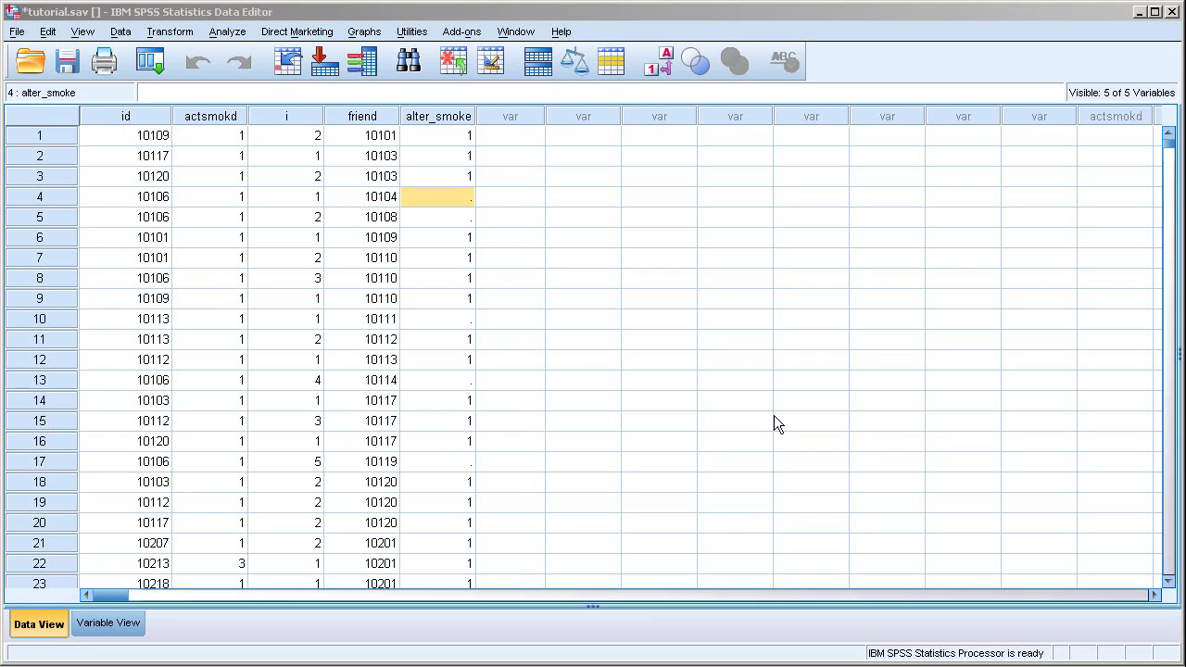
{"action": "left_click", "coordinate": [433, 137]}
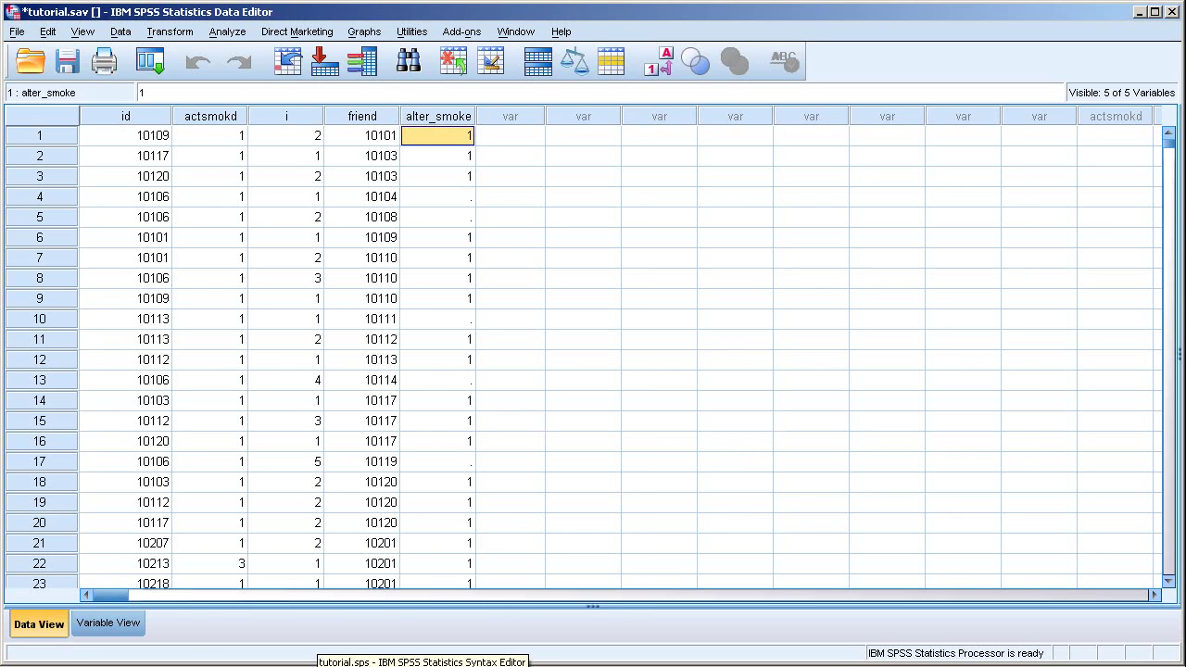
Return to the slide show and advance to slide 16, 'Syntax', on casestovars
{"action": "left_click", "coordinate": [424, 655]}
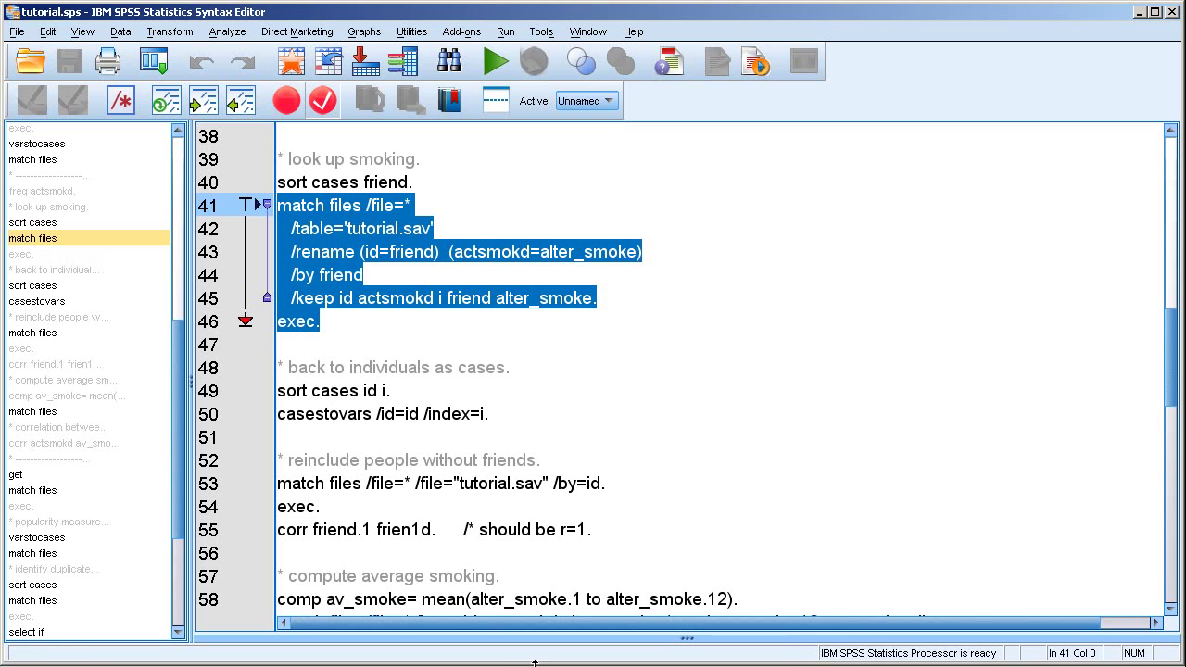
{"action": "key", "text": "alt+Tab"}
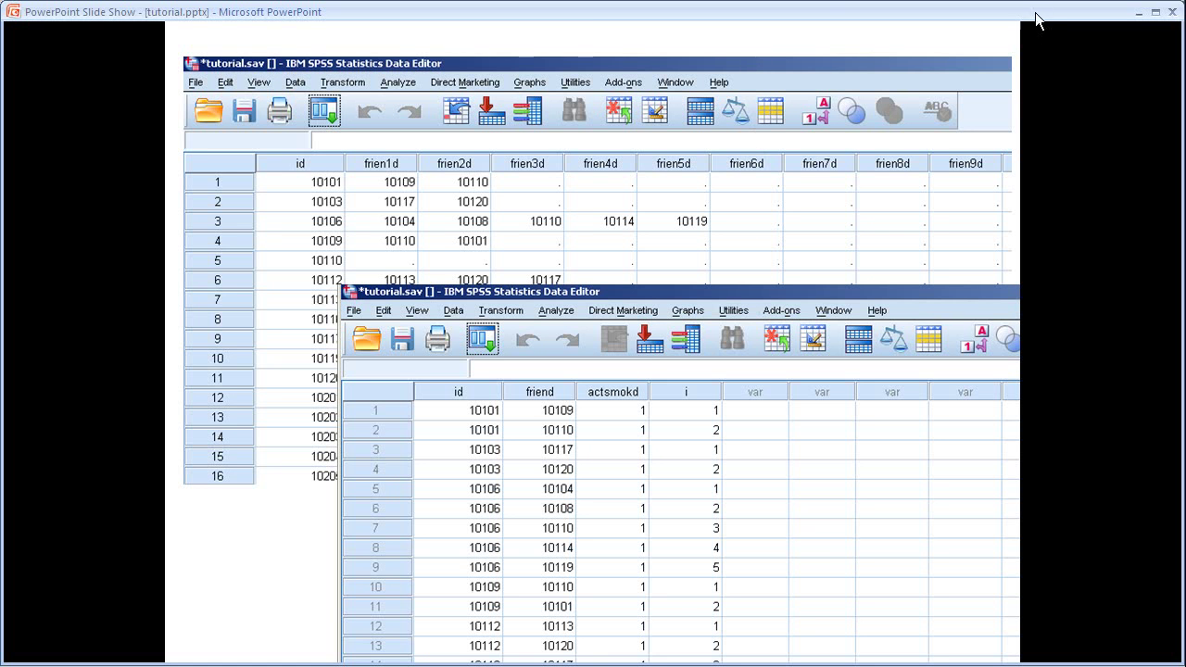
{"action": "key", "text": "Right"}
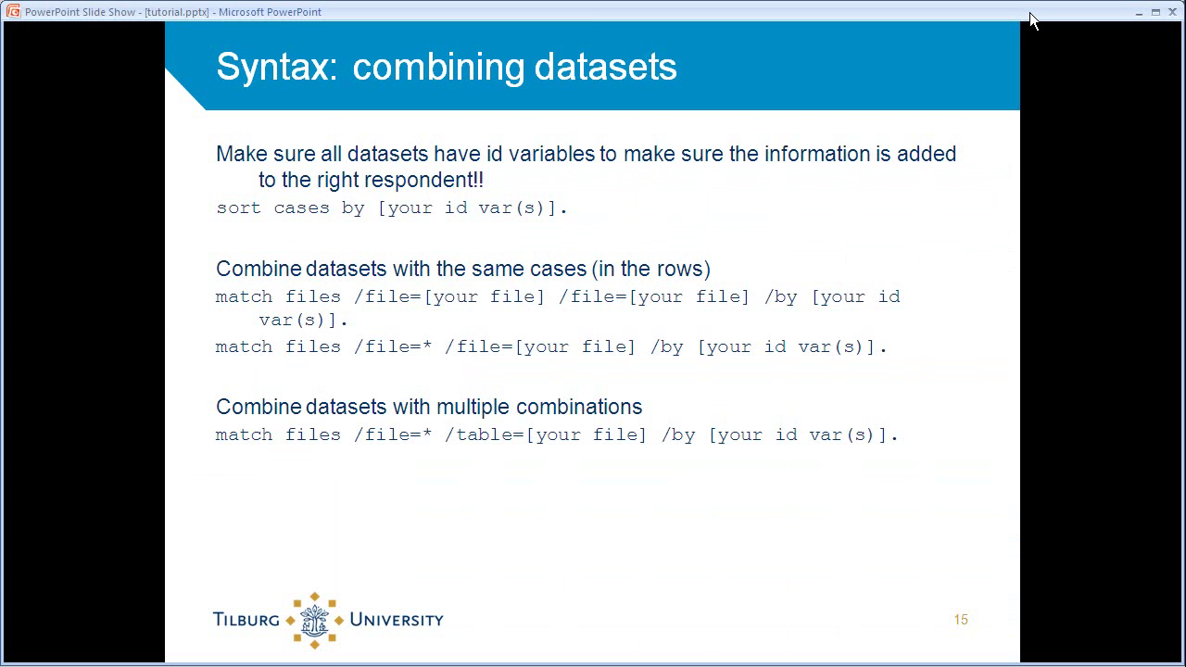
{"action": "key", "text": "Right"}
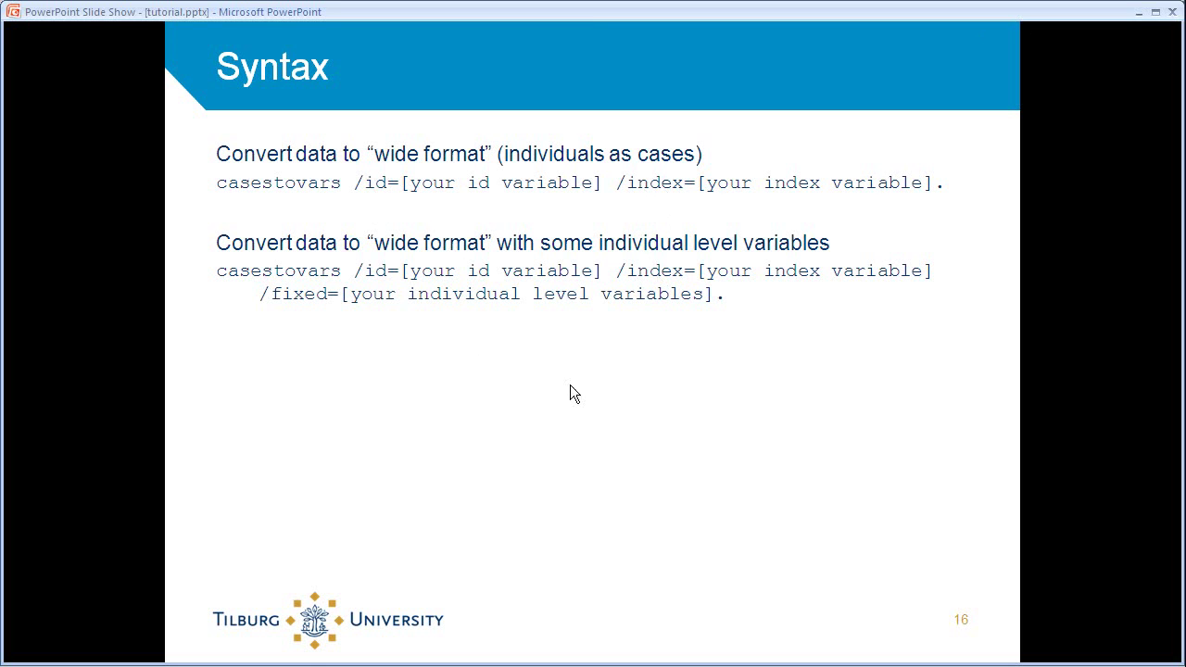
Run line 49 'sort cases id i.' from the tutorial syntax so it appears in the output log
{"action": "left_click", "coordinate": [416, 666]}
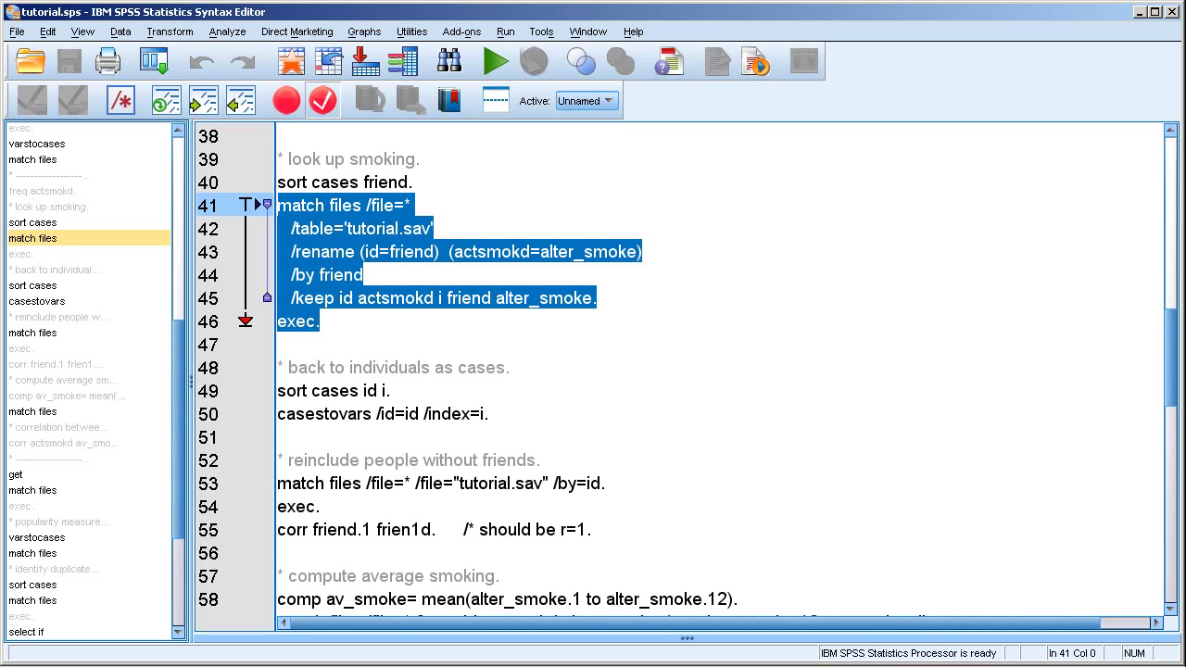
{"action": "left_click", "coordinate": [337, 434]}
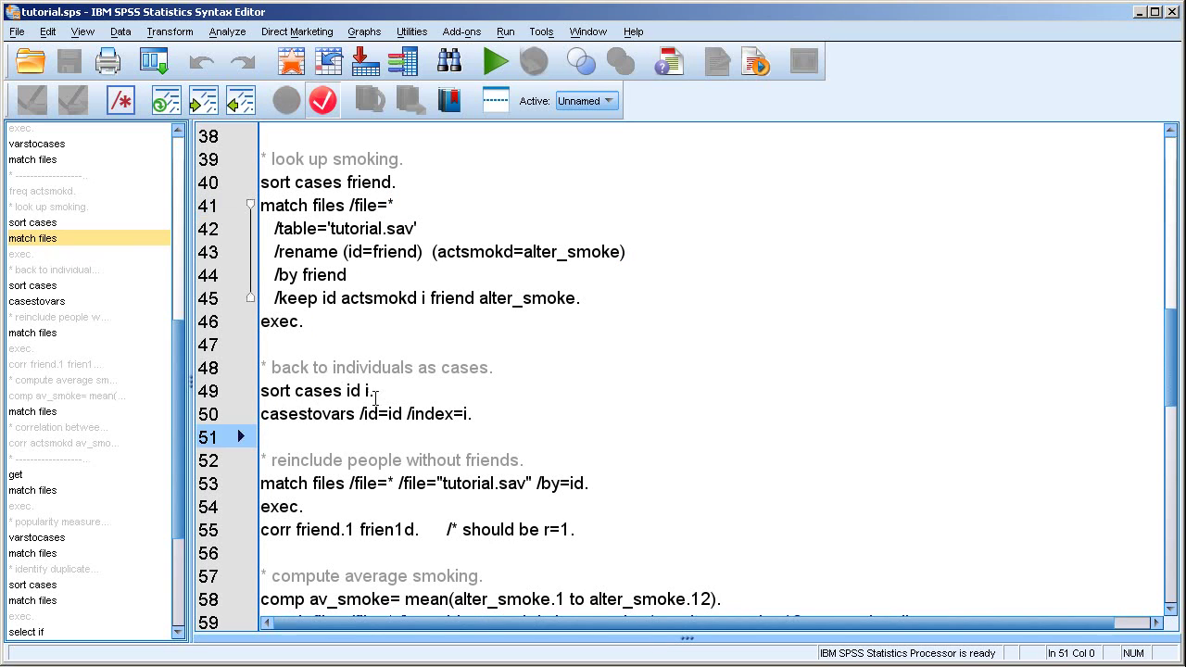
{"action": "left_click_drag", "start_coordinate": [388, 389], "coordinate": [189, 382]}
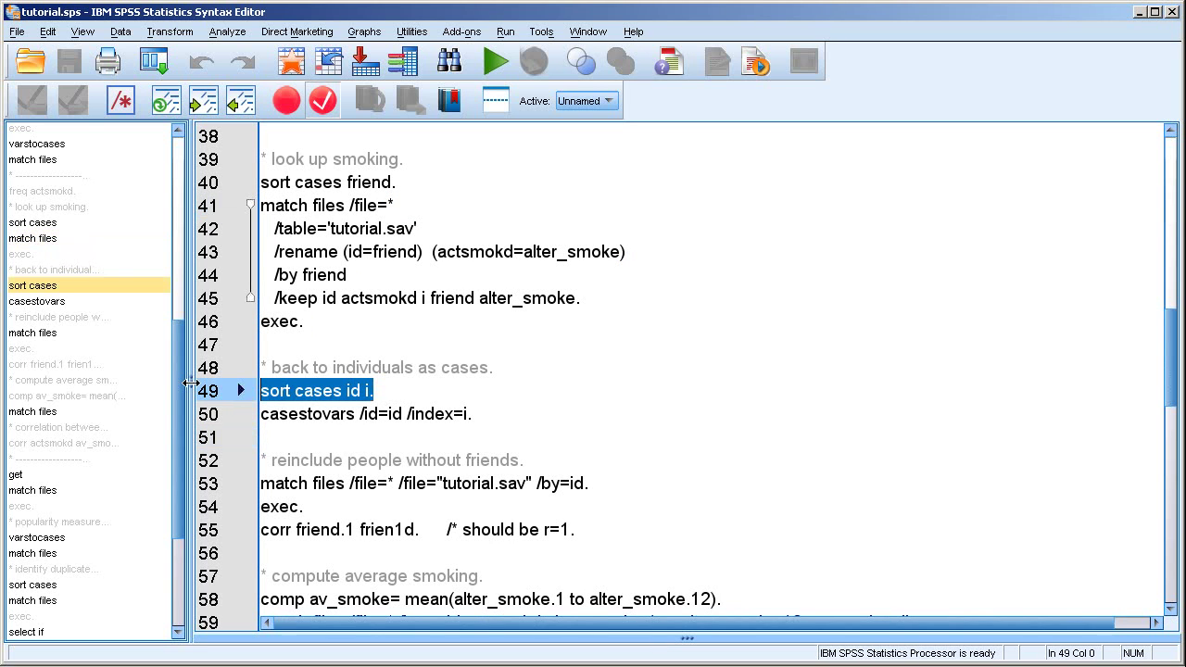
{"action": "key", "text": "ctrl+r"}
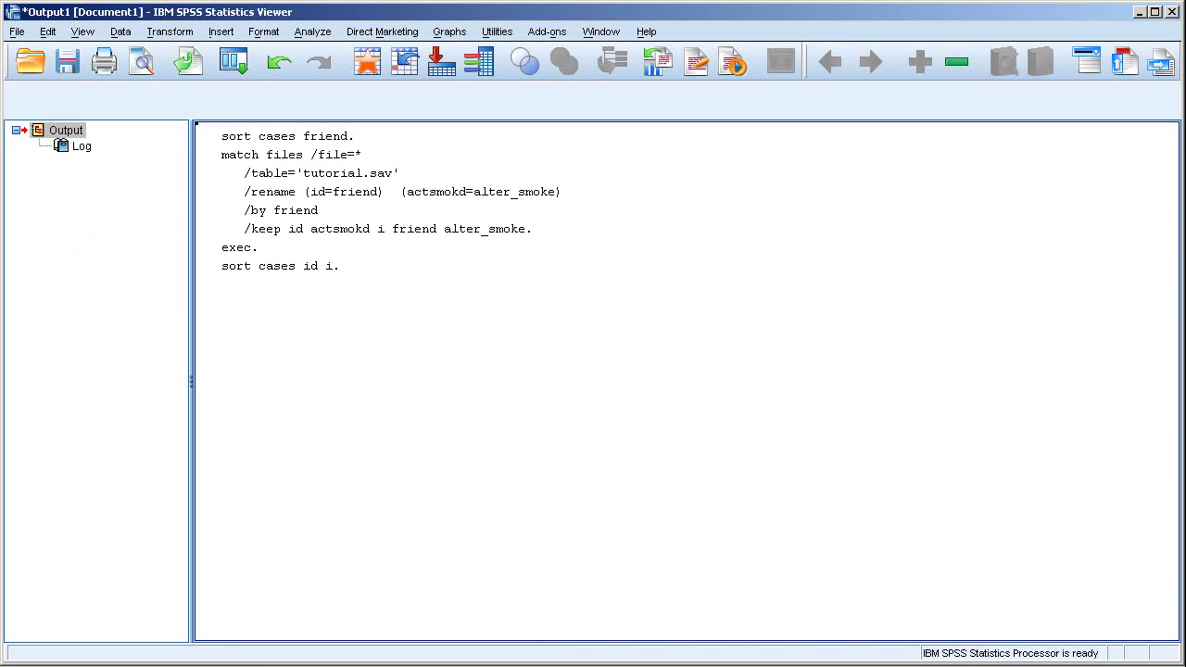
{"action": "key", "text": "alt+Tab"}
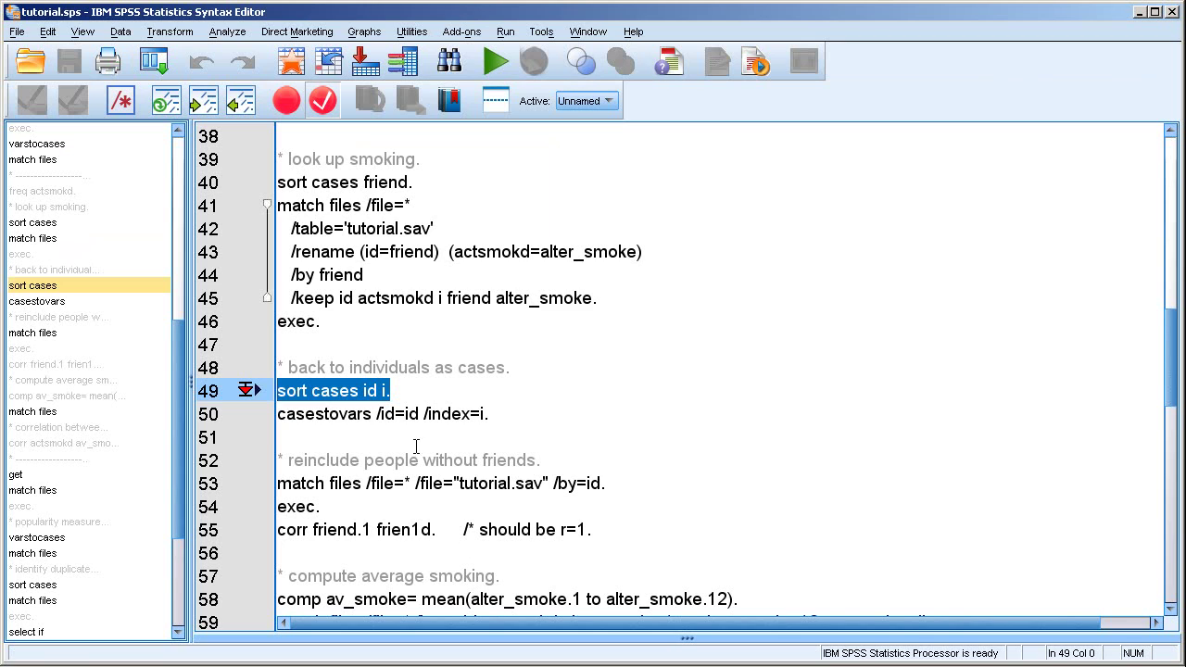
{"action": "key", "text": "ctrl+r"}
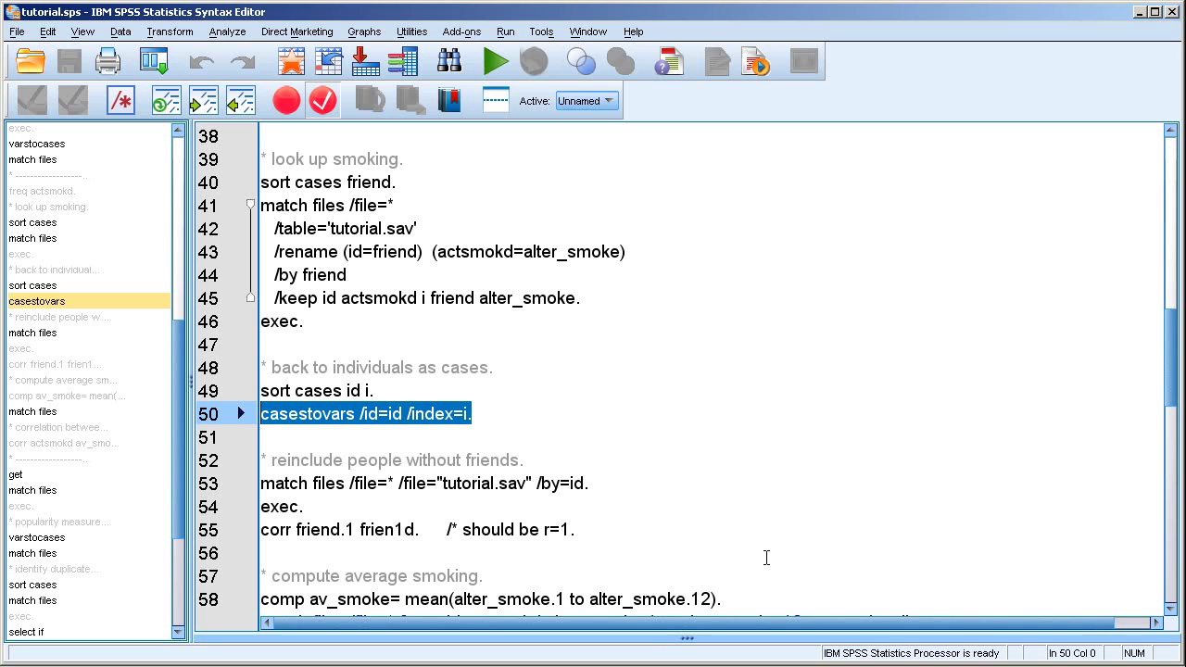
Advance the slide show past the casestovars slide to the long-versus-wide dataset screenshots
{"action": "key", "text": "alt+Tab"}
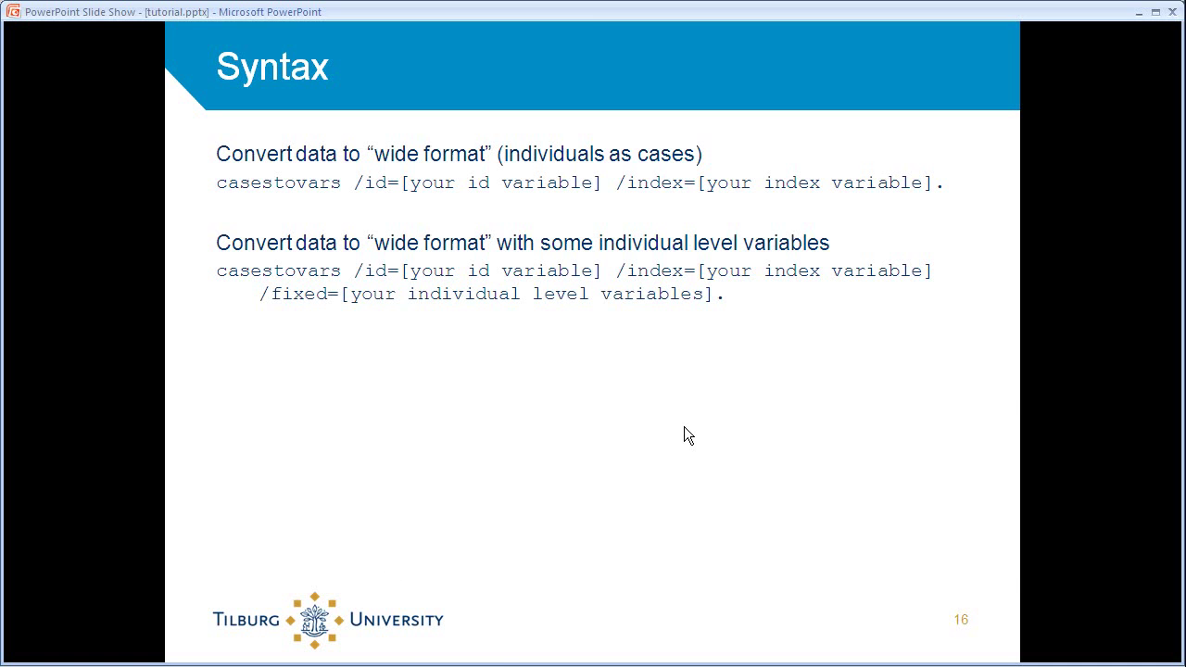
{"action": "key", "text": "Right"}
{"action": "key", "text": "Right"}
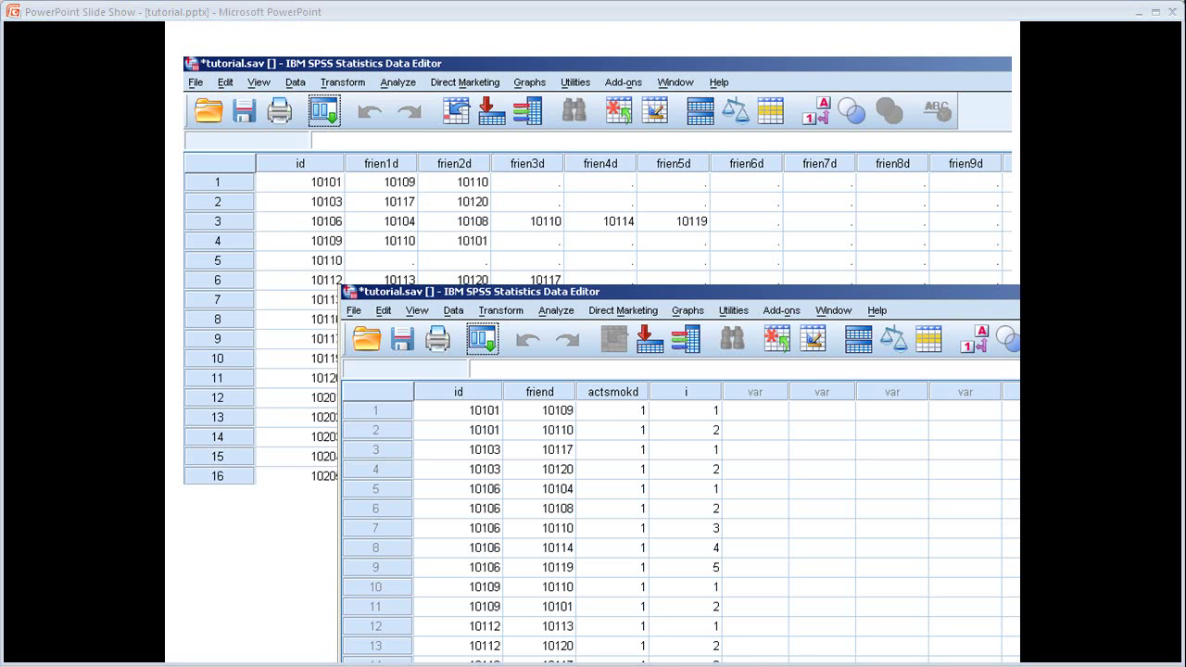
Run line 50 'casestovars /id=id /index=i.' to make one row per person
{"action": "key", "text": "alt+Tab"}
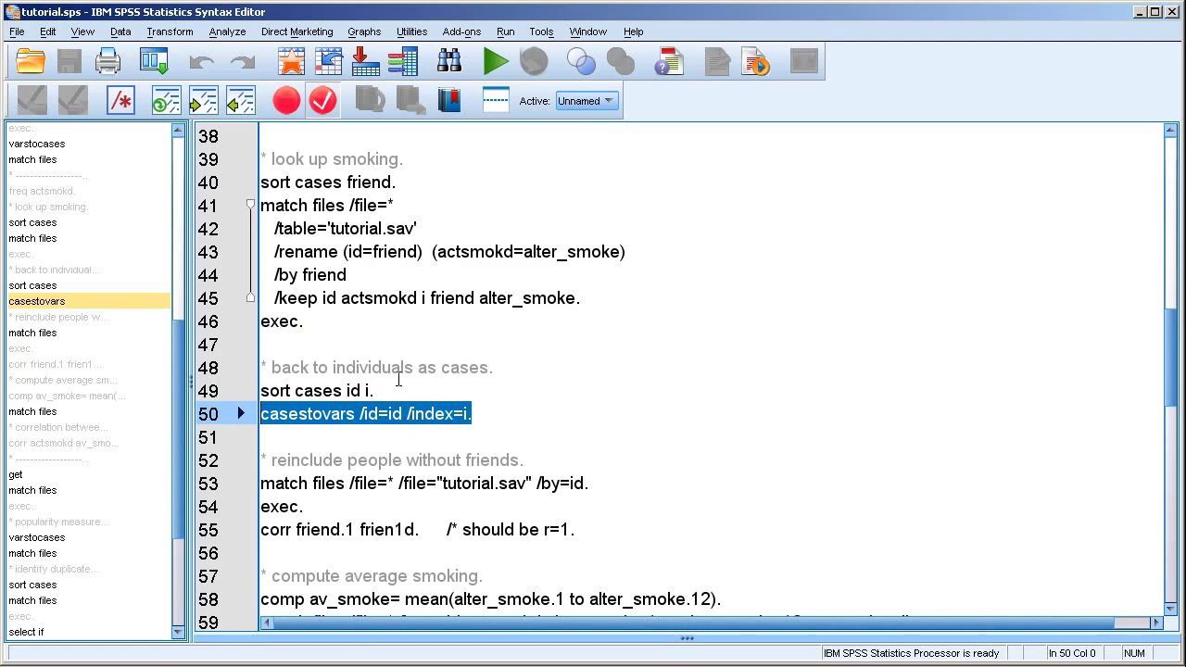
{"action": "left_click", "coordinate": [512, 416]}
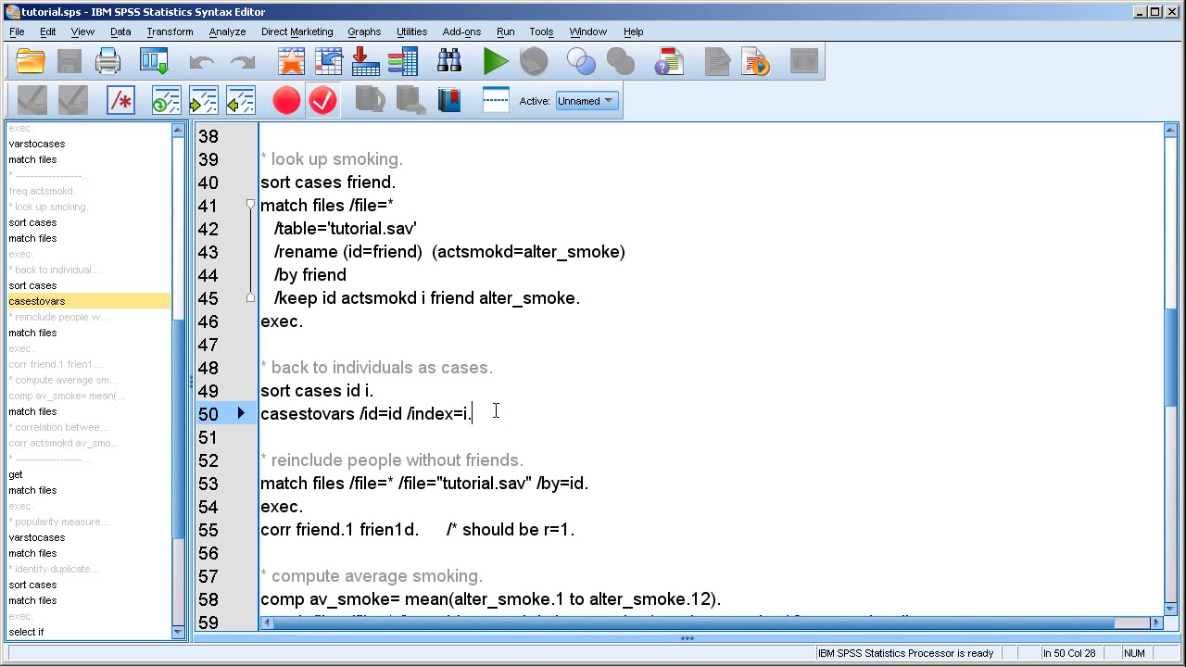
{"action": "left_click_drag", "start_coordinate": [487, 414], "coordinate": [243, 414]}
{"action": "key", "text": "ctrl+r"}
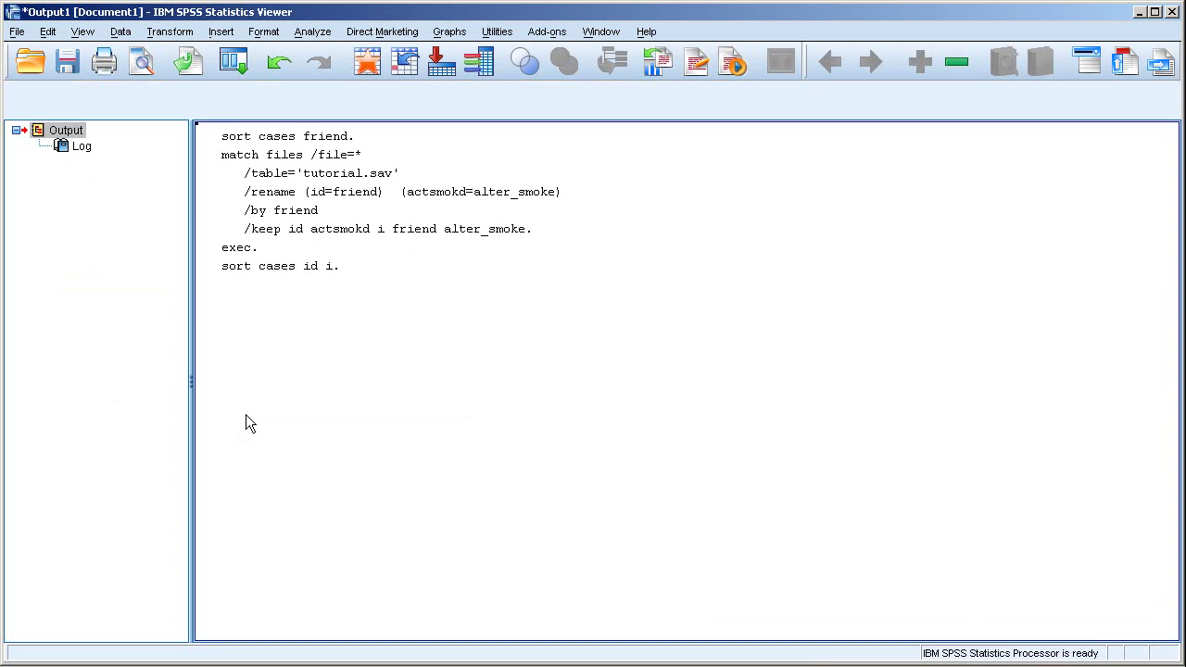
Inspect the first person's row and the new friend.1–friend.12 columns in the Data Editor
{"action": "key", "text": "alt+Tab"}
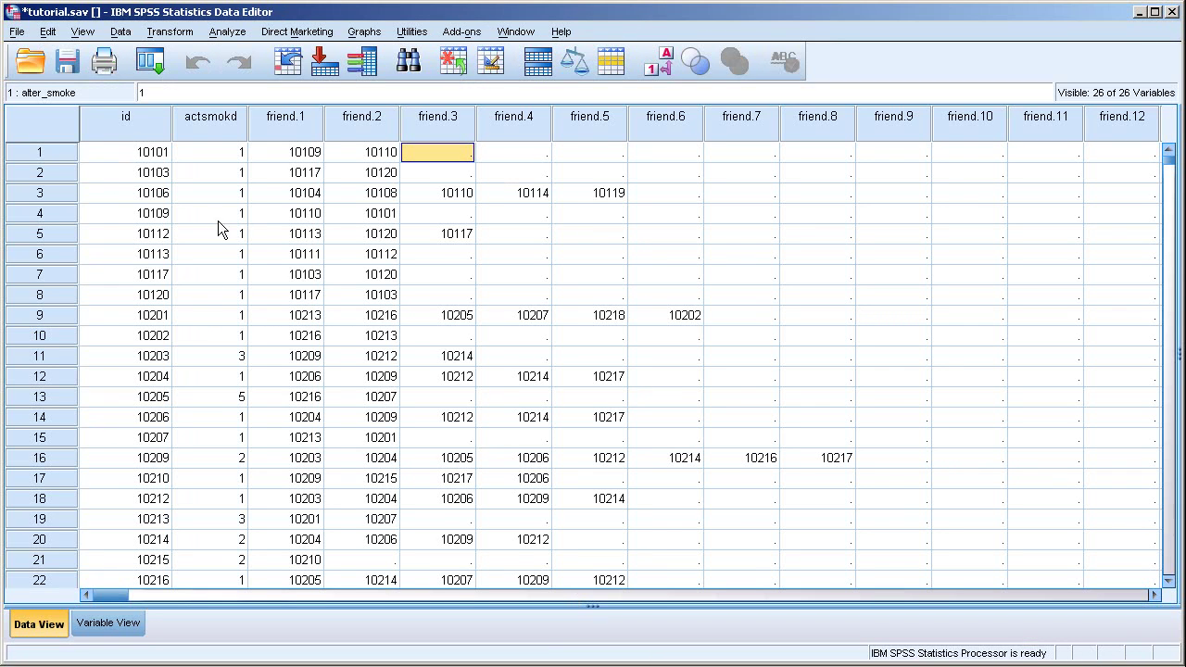
{"action": "scroll", "coordinate": [262, 255], "scroll_direction": "down", "scroll_amount": 5}
{"action": "scroll", "coordinate": [269, 258], "scroll_direction": "up", "scroll_amount": 5}
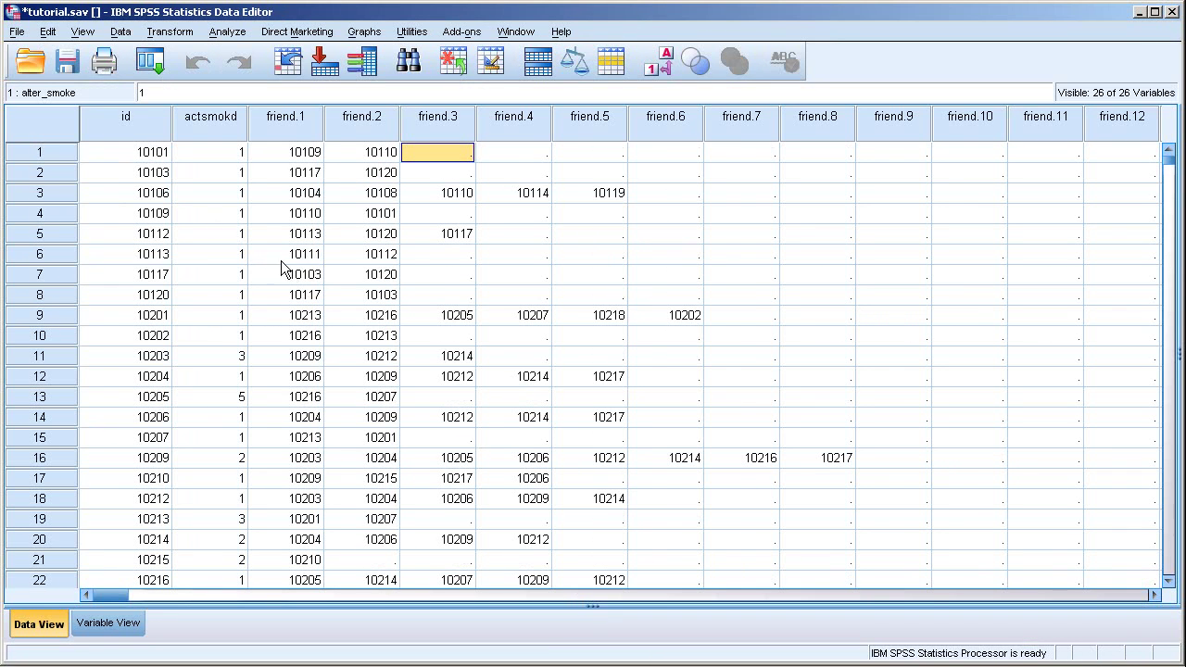
{"action": "left_click", "coordinate": [51, 153]}
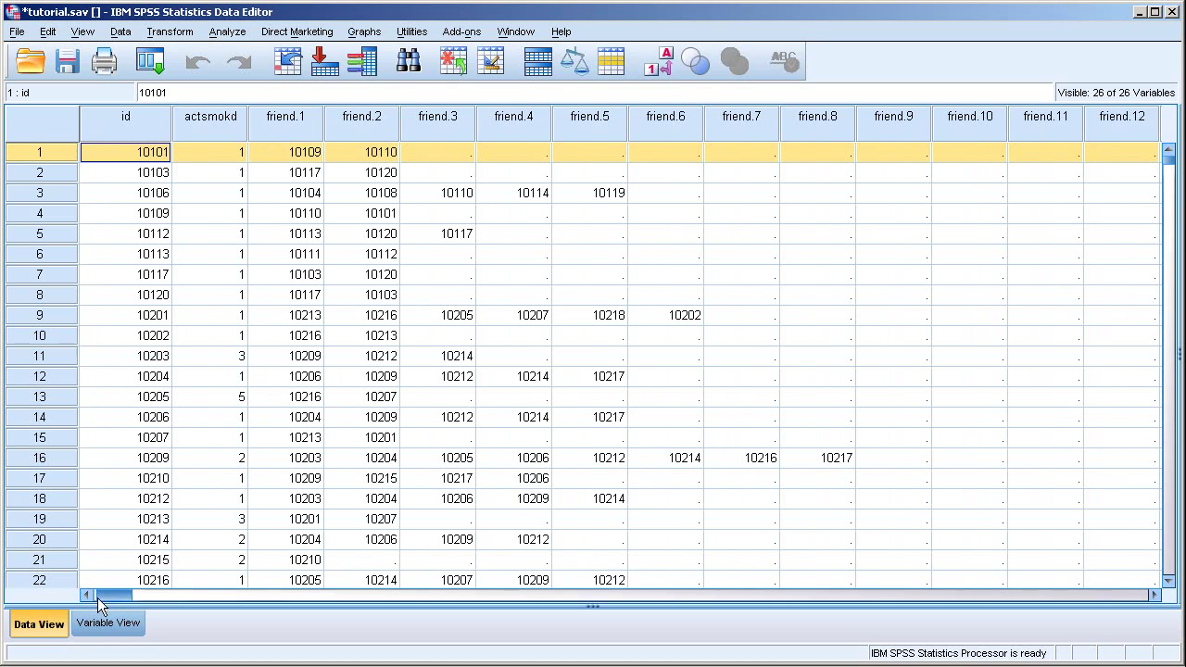
{"action": "left_click", "coordinate": [295, 118]}
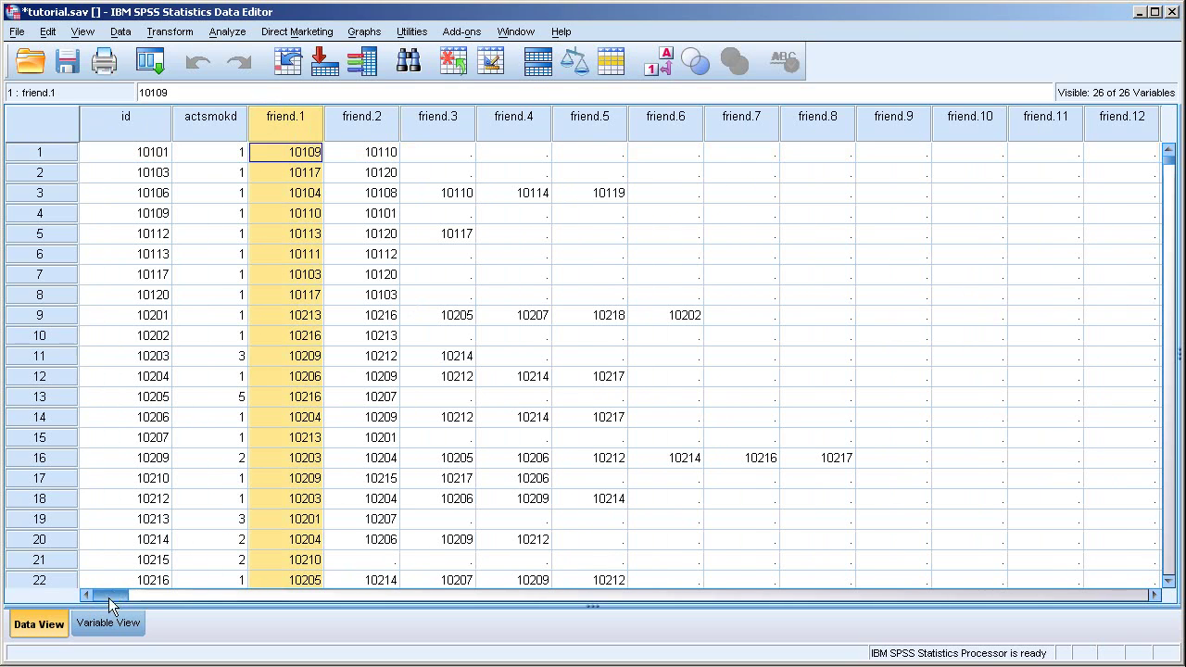
{"action": "left_click_drag", "start_coordinate": [112, 594], "coordinate": [150, 594]}
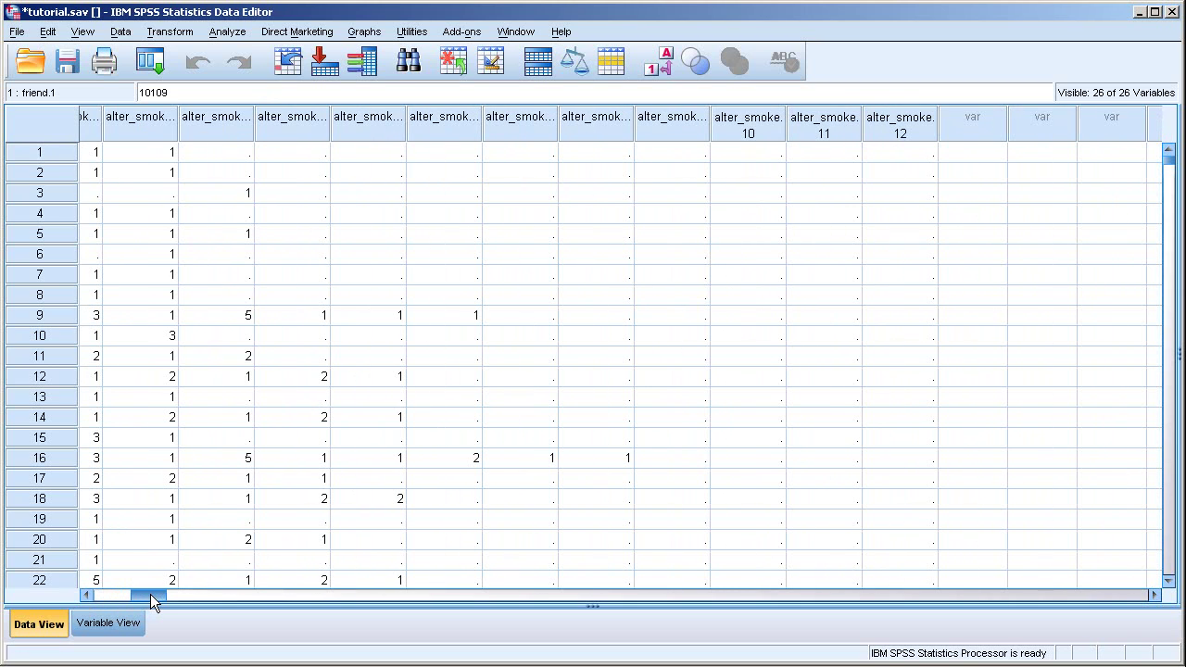
{"action": "left_click", "coordinate": [89, 593]}
{"action": "left_click", "coordinate": [89, 594]}
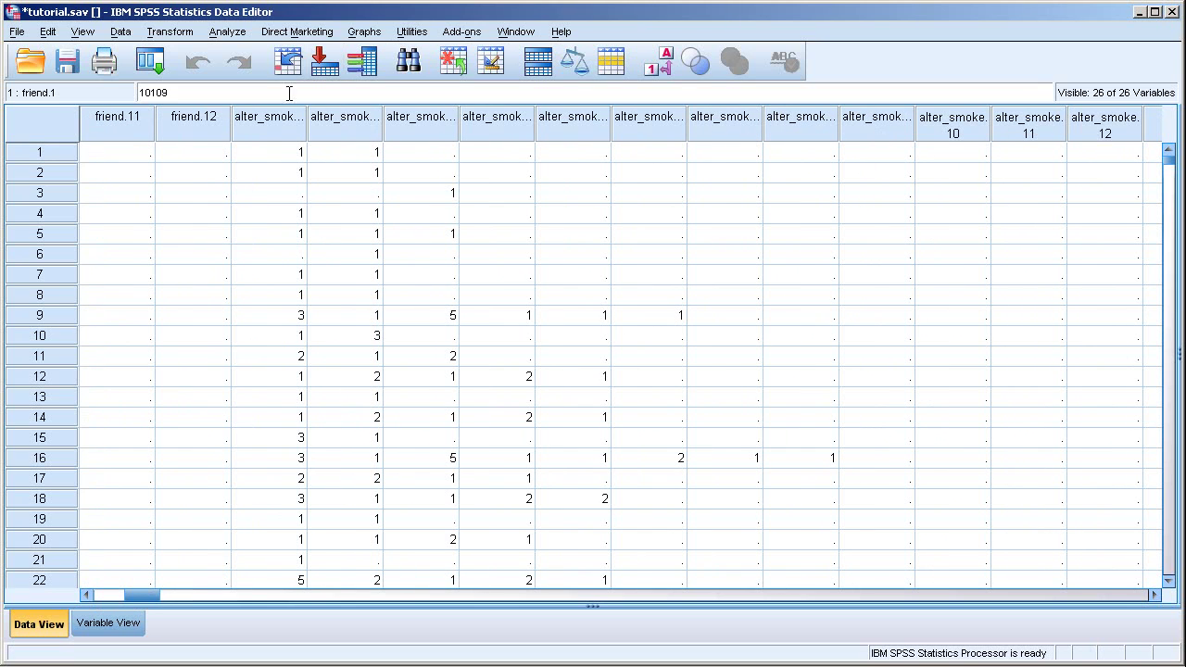
Check row 1's alter_smoke.1 and alter_smoke.2 values and its empty alter_smoke.3 cell
{"action": "left_click", "coordinate": [271, 125]}
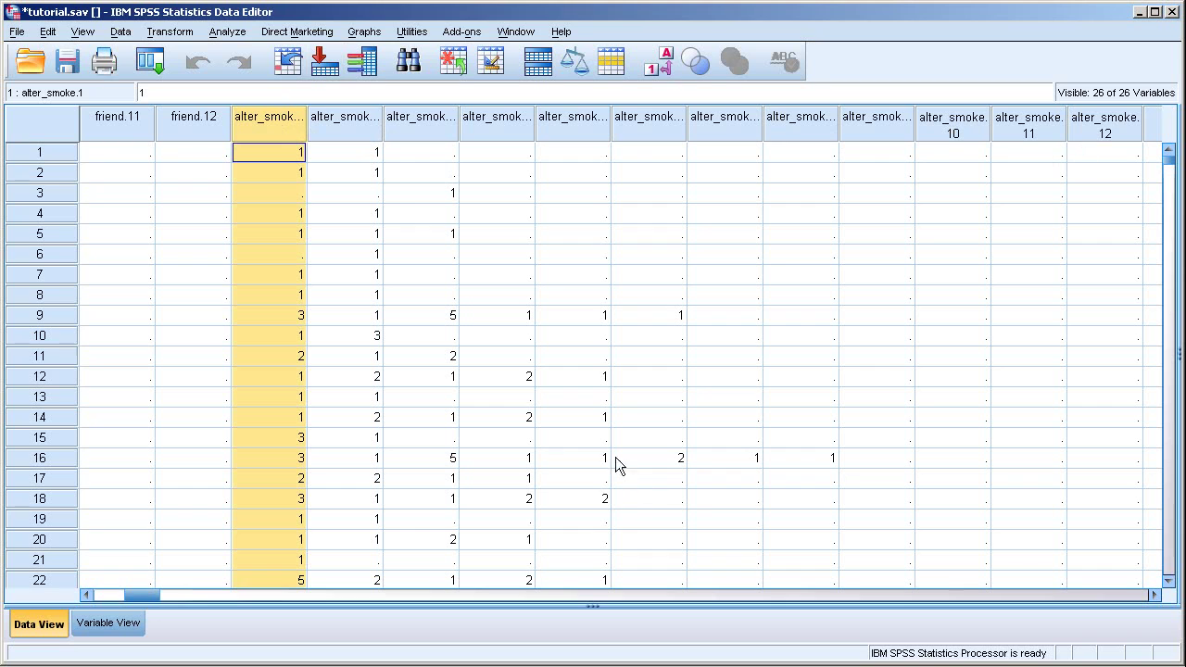
{"action": "left_click", "coordinate": [404, 156]}
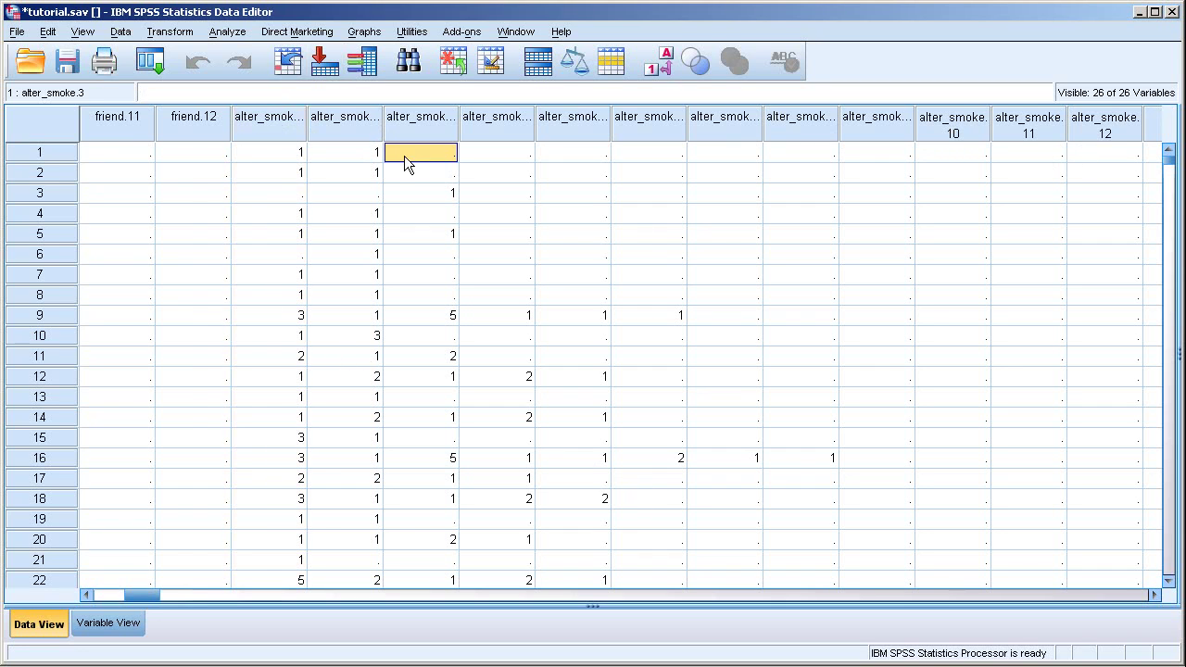
{"action": "left_click", "coordinate": [290, 153]}
{"action": "left_click", "coordinate": [346, 158]}
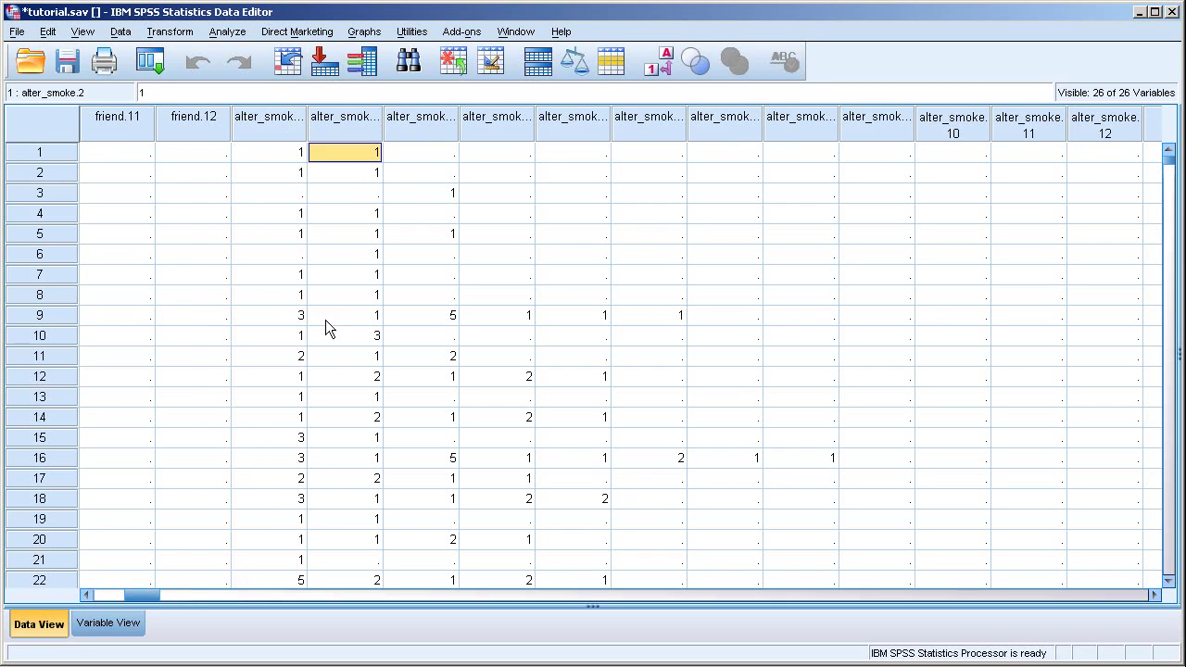
{"action": "left_click", "coordinate": [274, 155]}
{"action": "left_click", "coordinate": [357, 154]}
{"action": "left_click", "coordinate": [437, 153]}
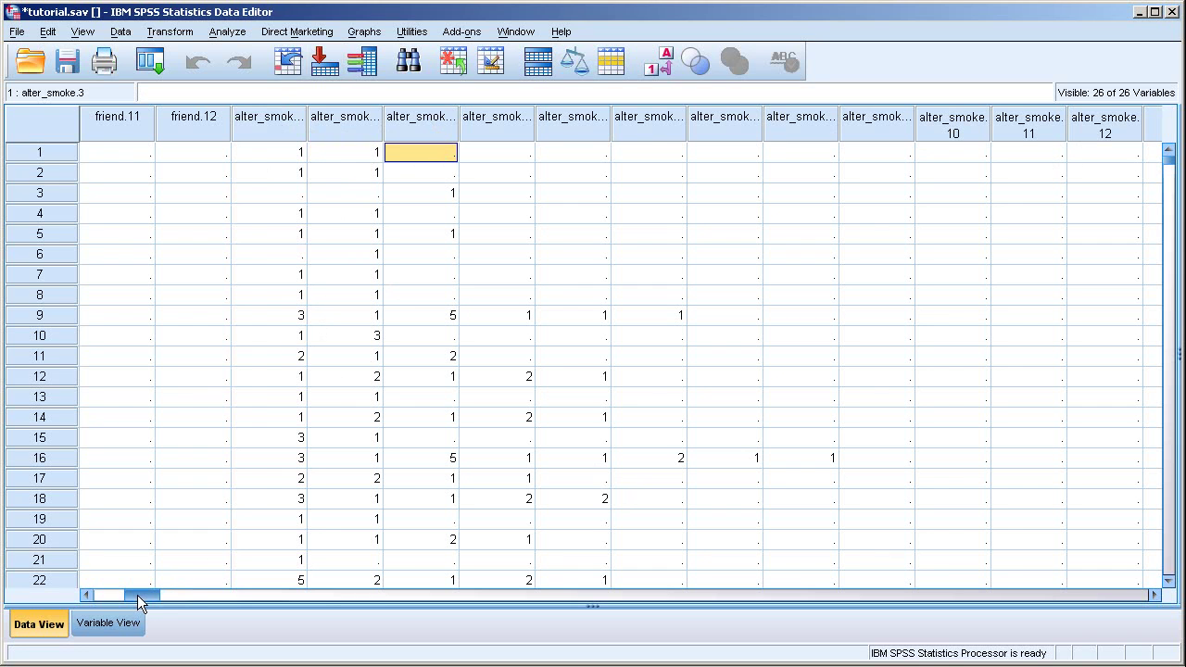
{"action": "left_click_drag", "start_coordinate": [139, 594], "coordinate": [101, 593]}
{"action": "left_click", "coordinate": [157, 157]}
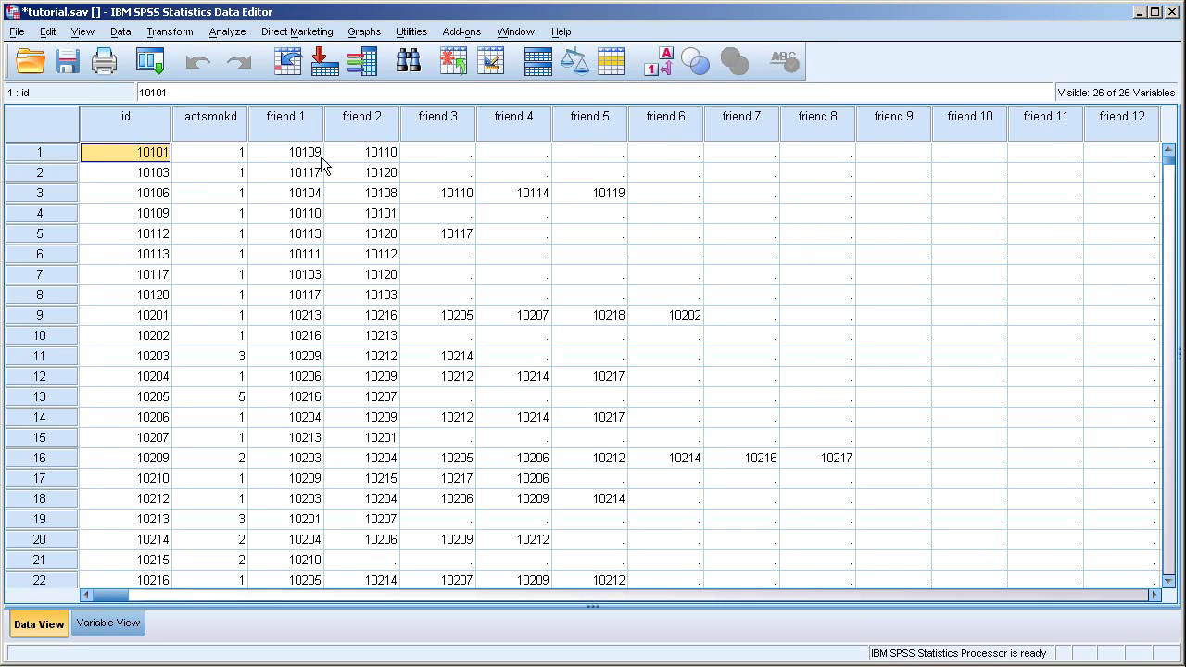
{"action": "key", "text": "alt+Tab"}
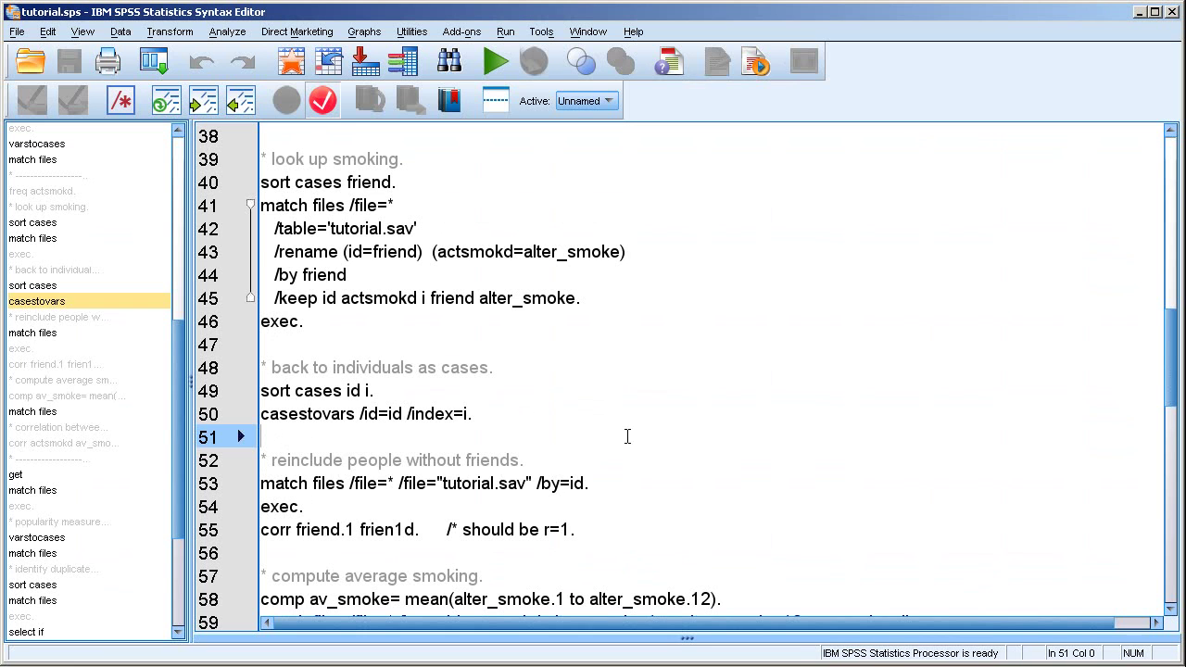
Highlight the /file="tutorial.sav" part of the match files command on line 53
{"action": "scroll", "coordinate": [627, 435], "scroll_direction": "down", "scroll_amount": 3}
{"action": "scroll", "coordinate": [690, 417], "scroll_direction": "down", "scroll_amount": 1}
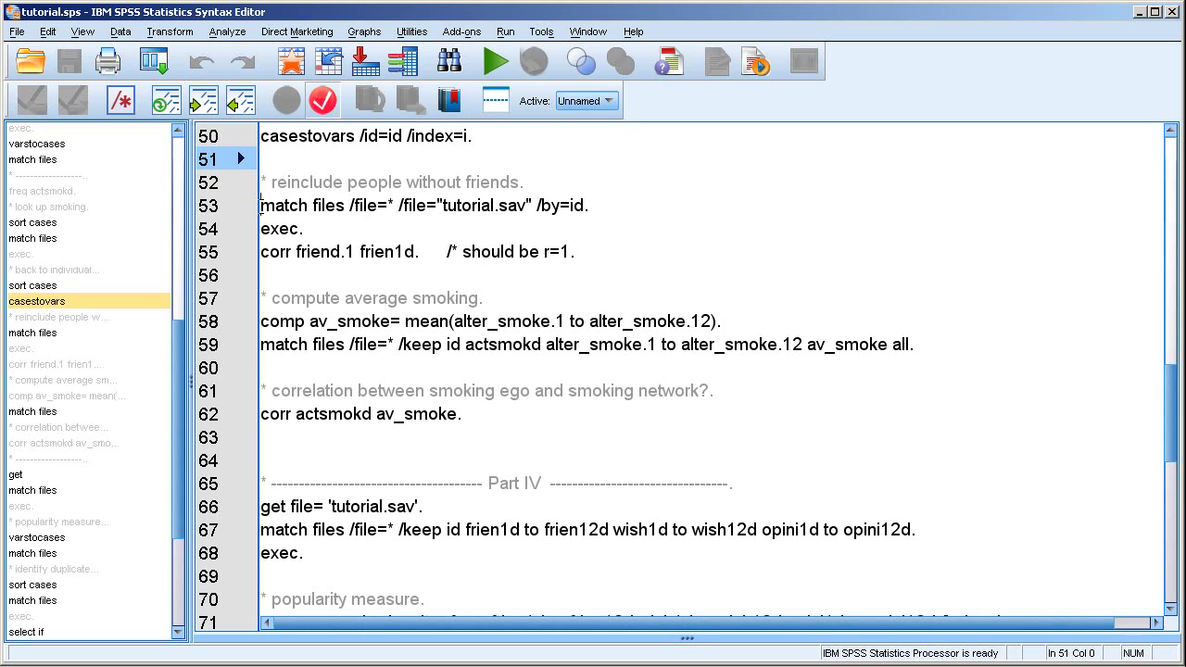
{"action": "left_click_drag", "start_coordinate": [260, 205], "coordinate": [647, 197]}
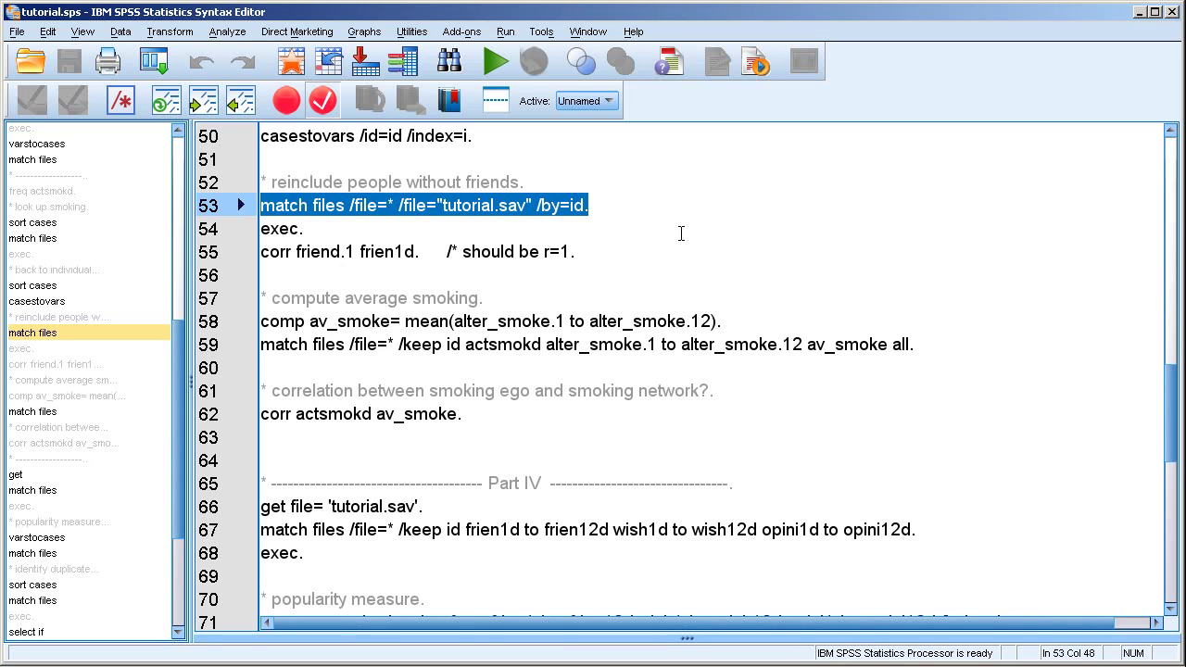
{"action": "left_click", "coordinate": [472, 224]}
{"action": "left_click_drag", "start_coordinate": [437, 204], "coordinate": [526, 205]}
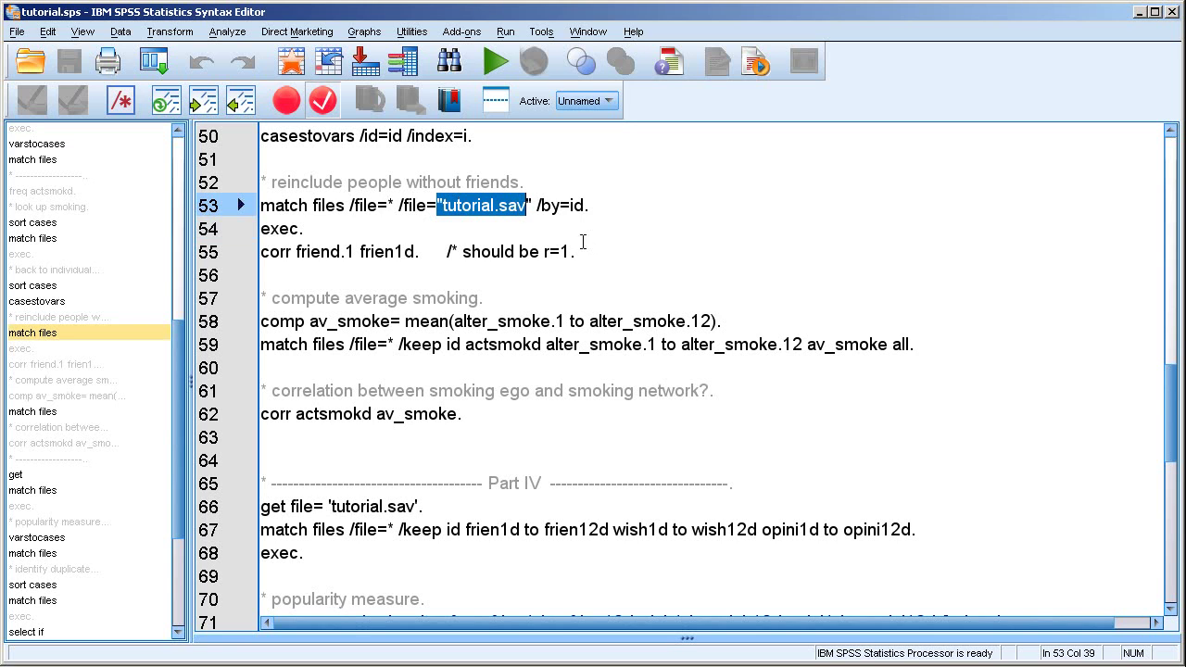
{"action": "left_click", "coordinate": [373, 228]}
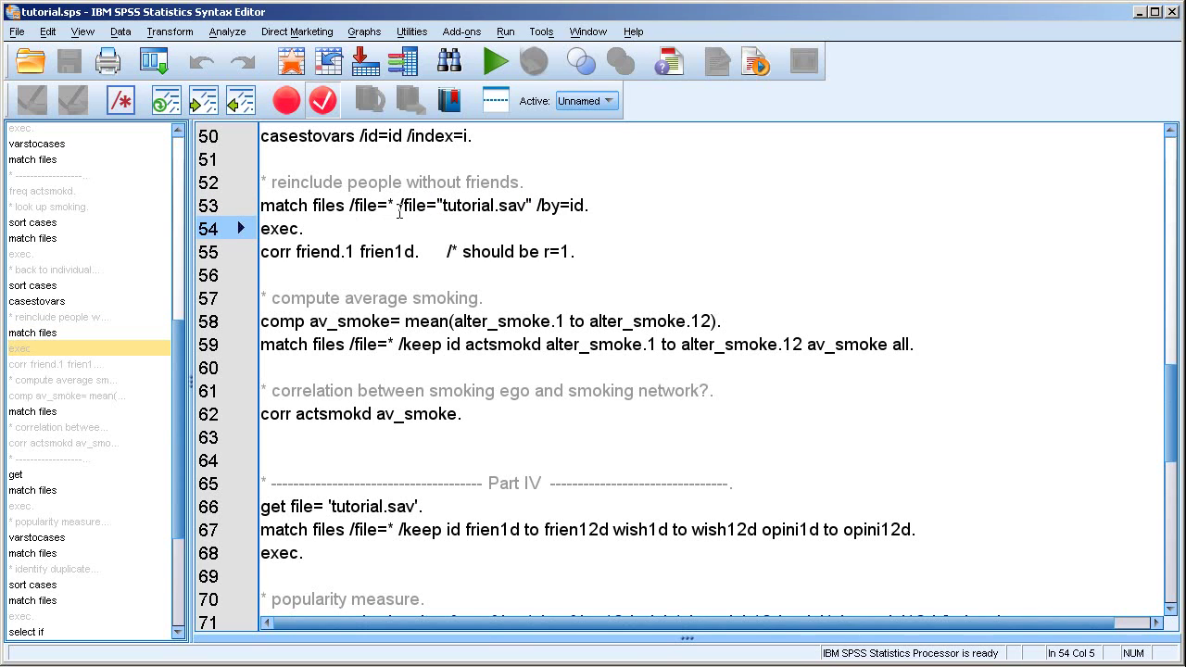
{"action": "left_click_drag", "start_coordinate": [399, 206], "coordinate": [533, 205]}
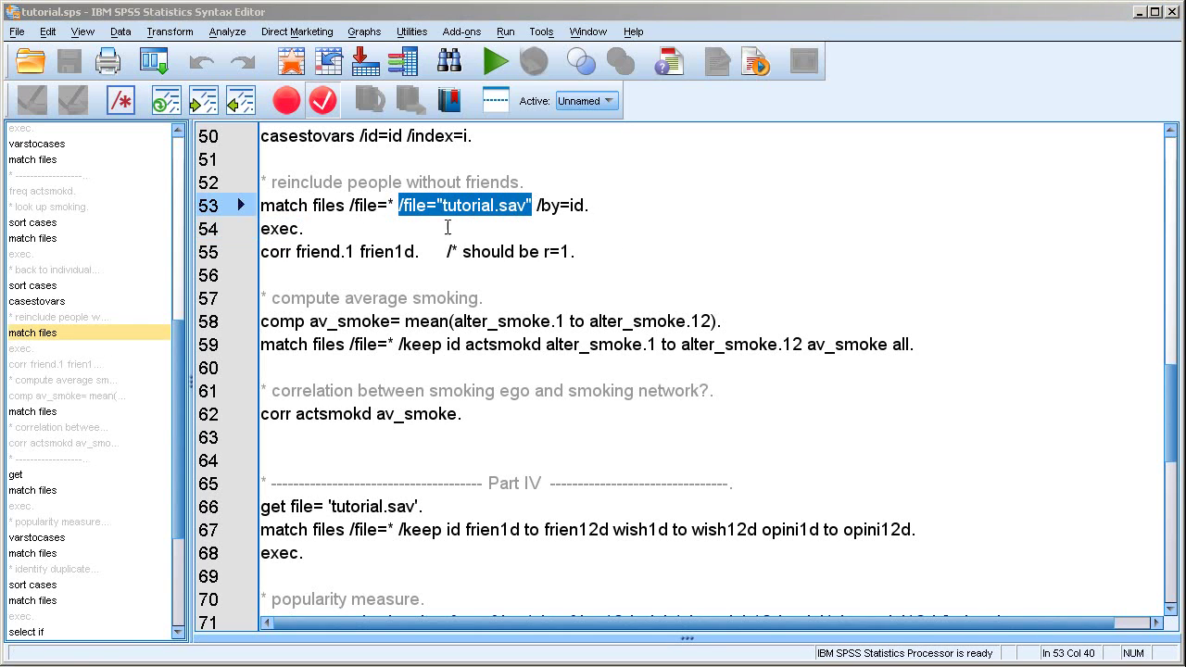
Run the match files and exec commands to merge tutorial.sav back in by id
{"action": "left_click_drag", "start_coordinate": [305, 230], "coordinate": [243, 206]}
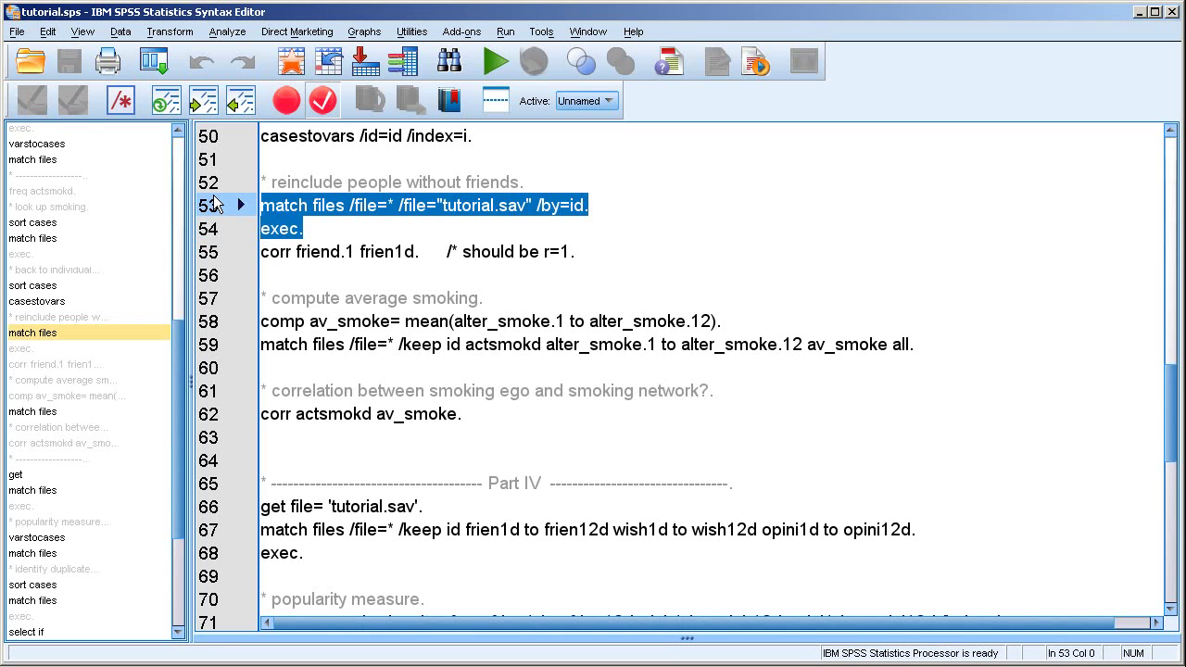
{"action": "key", "text": "ctrl+r"}
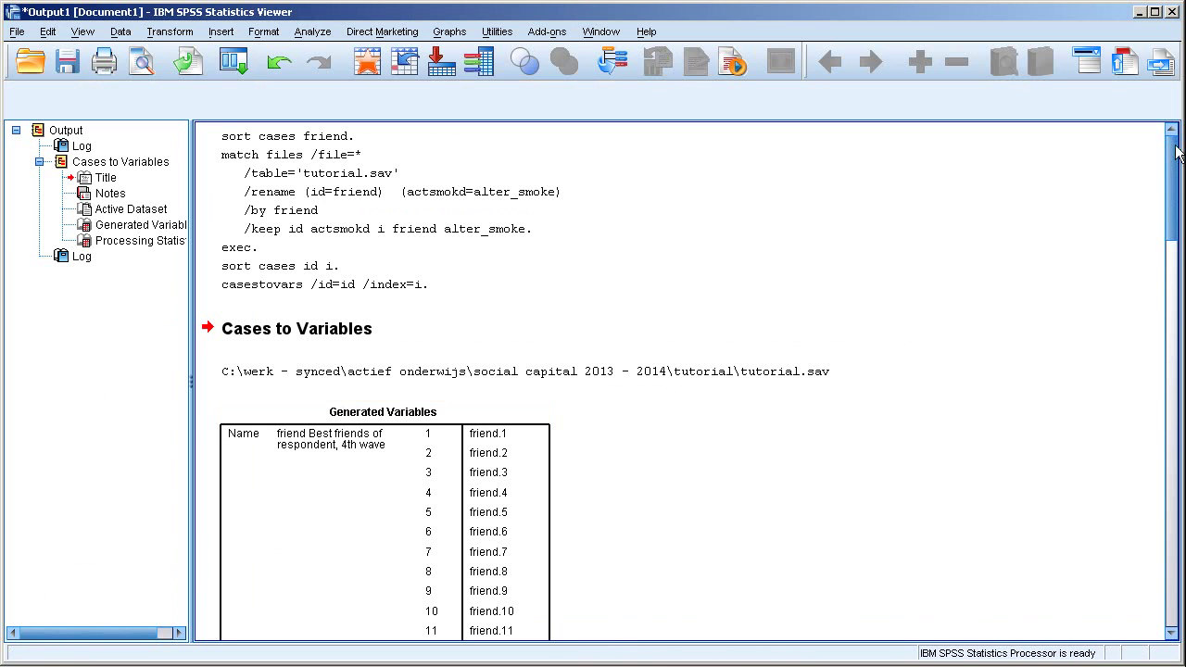
{"action": "left_click_drag", "start_coordinate": [1175, 153], "coordinate": [1175, 539]}
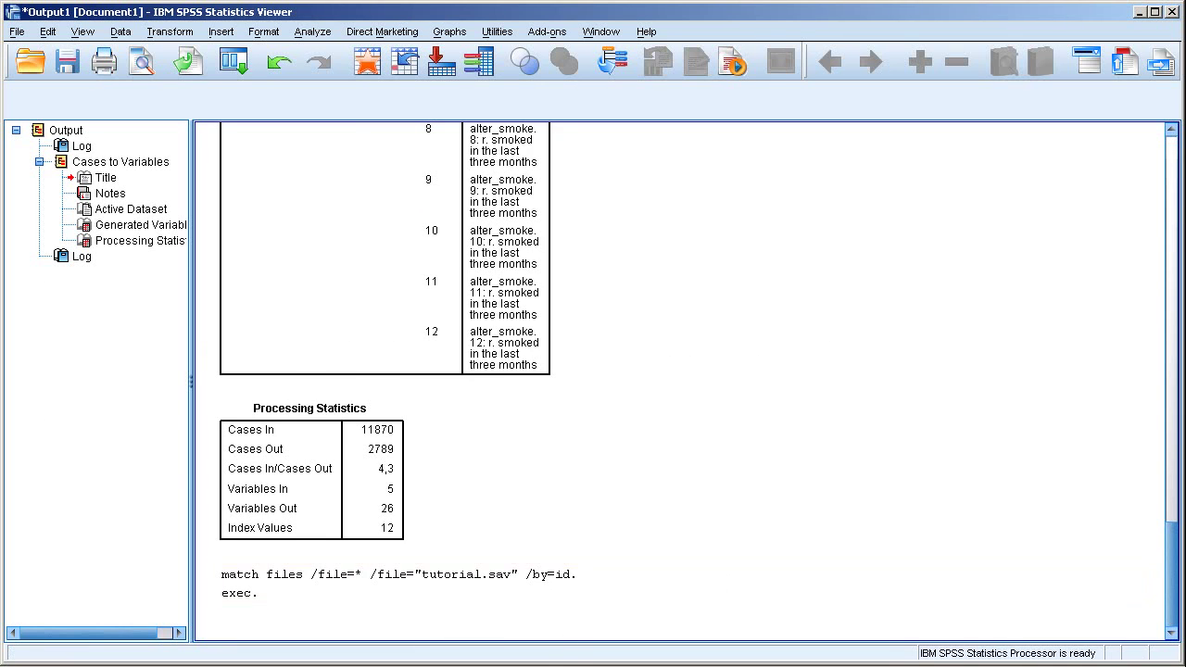
{"action": "key", "text": "alt+Tab"}
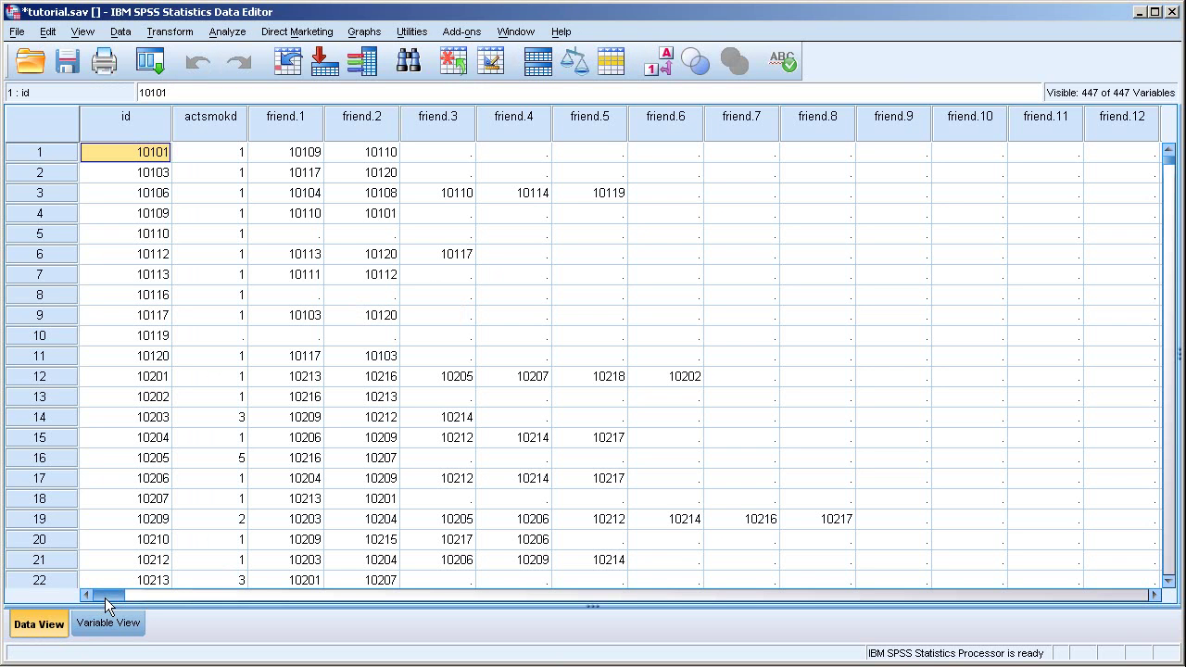
Inspect case 10110 and case 3's actsmokd value, then show Variable View
{"action": "mouse_move", "coordinate": [106, 594]}
{"action": "left_mouse_down"}
{"action": "mouse_move", "coordinate": [487, 603]}
{"action": "mouse_move", "coordinate": [101, 580]}
{"action": "left_mouse_up"}
{"action": "left_click", "coordinate": [55, 233]}
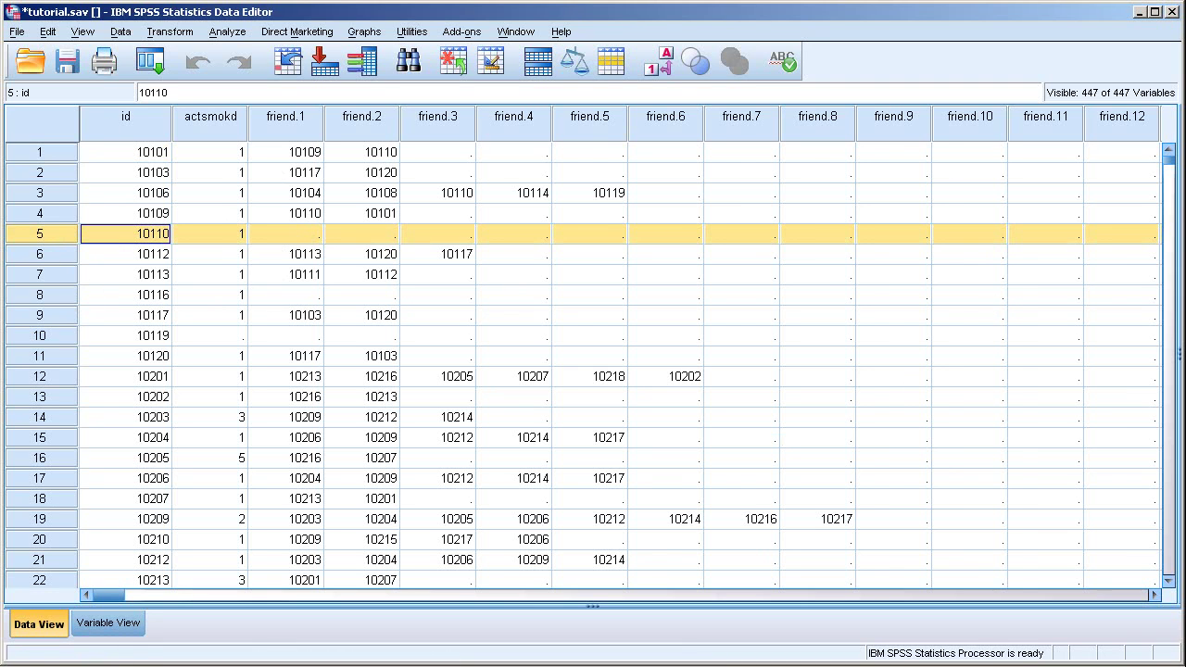
{"action": "left_click", "coordinate": [215, 192]}
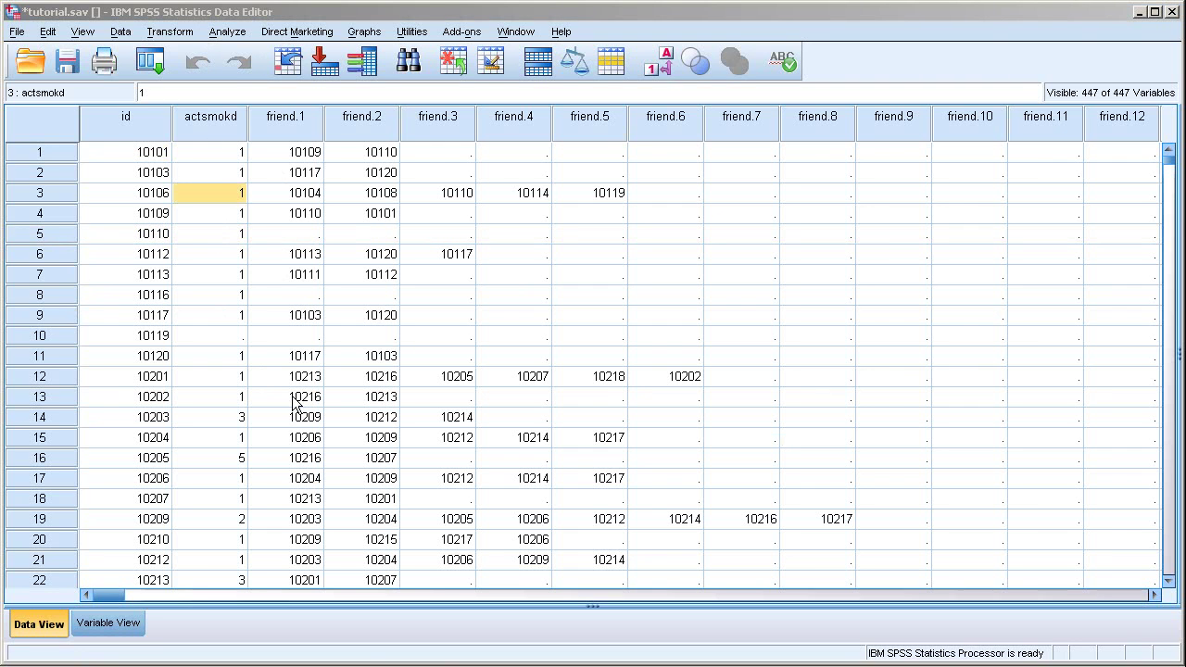
{"action": "left_click", "coordinate": [97, 625]}
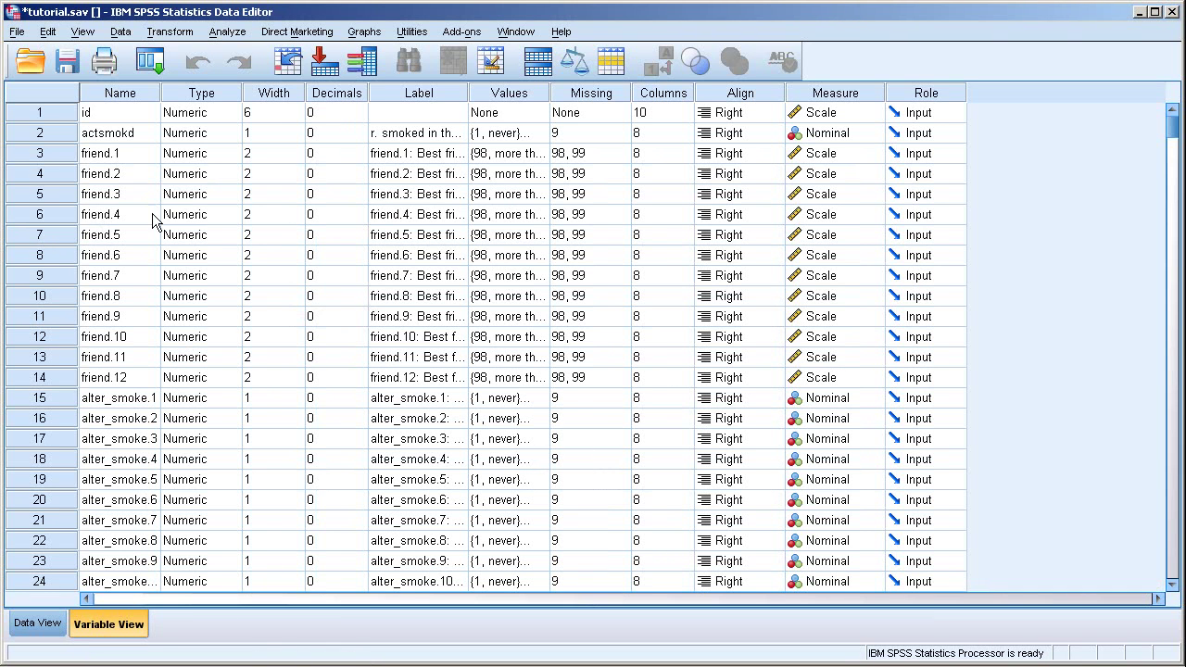
Select the frien1d through frien12d variables in Variable View
{"action": "left_click", "coordinate": [124, 155]}
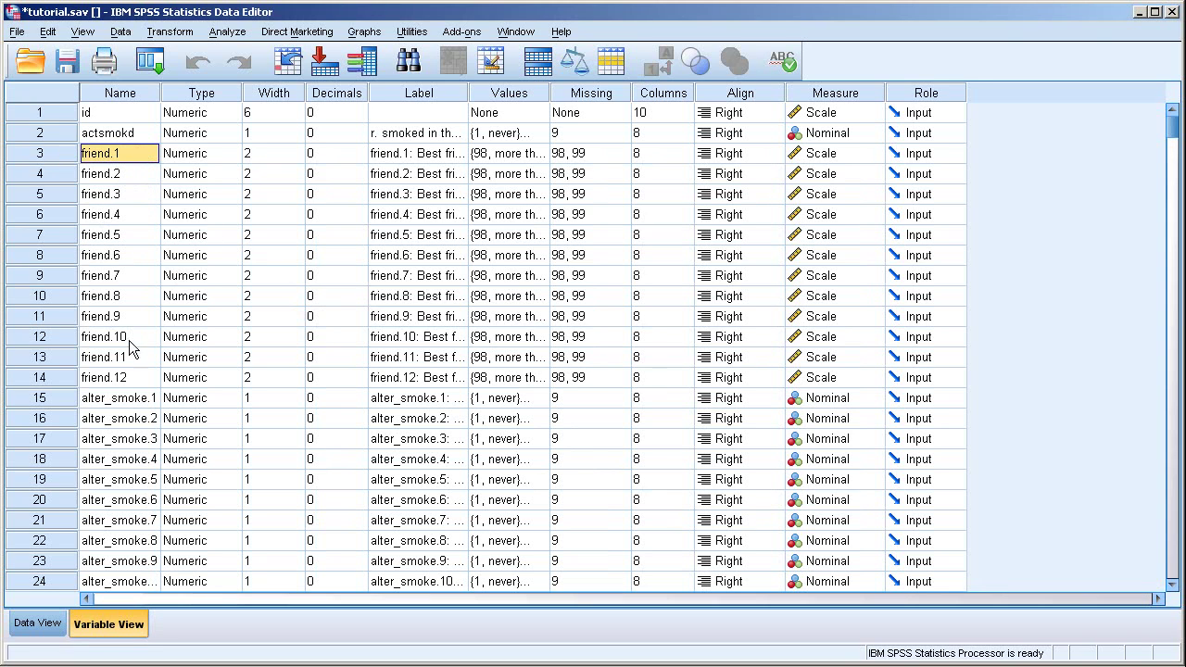
{"action": "scroll", "coordinate": [357, 365], "scroll_direction": "down", "scroll_amount": 1}
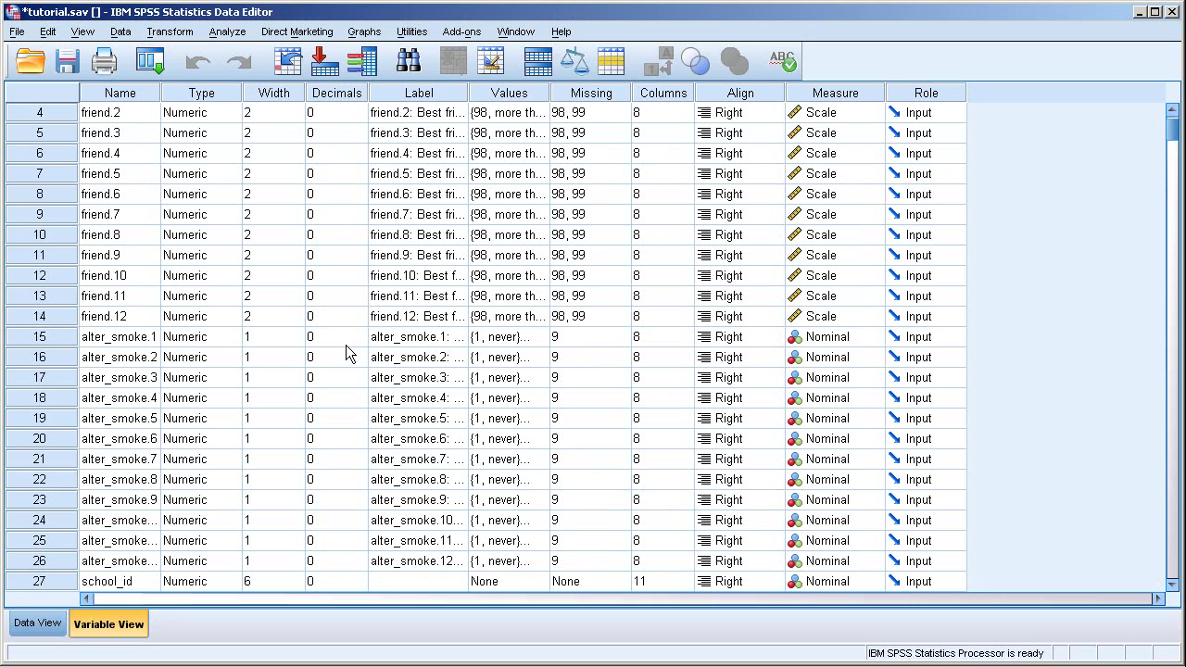
{"action": "scroll", "coordinate": [346, 352], "scroll_direction": "up", "scroll_amount": 1}
{"action": "scroll", "coordinate": [192, 317], "scroll_direction": "down", "scroll_amount": 4}
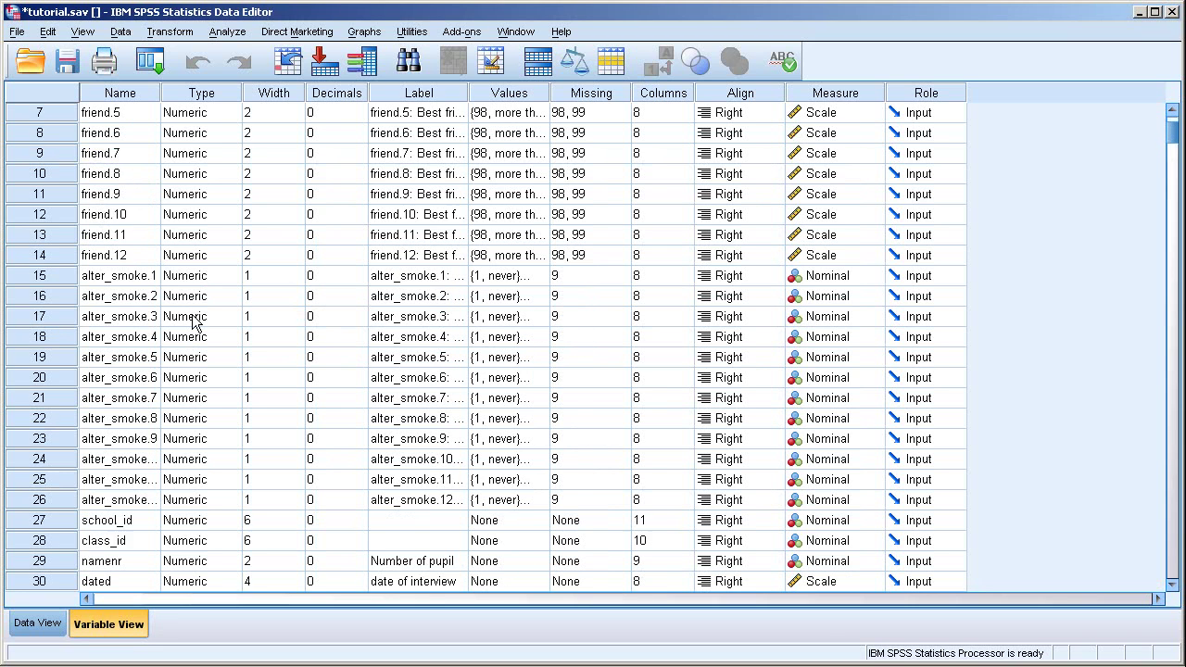
{"action": "scroll", "coordinate": [193, 320], "scroll_direction": "down", "scroll_amount": 17}
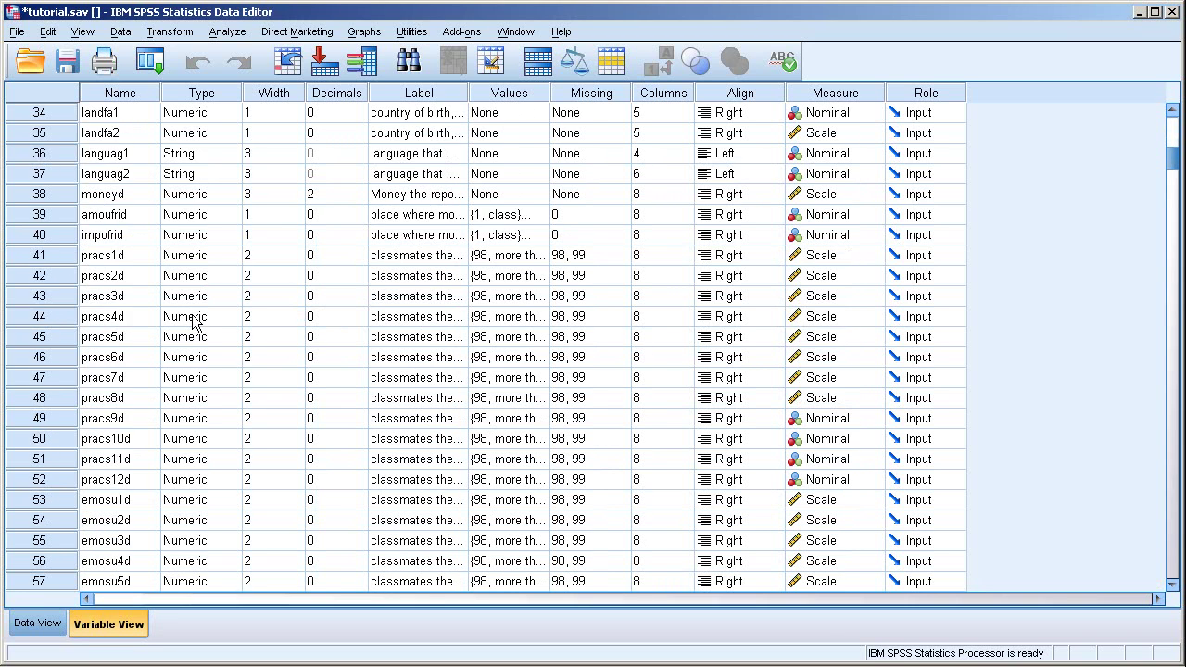
{"action": "scroll", "coordinate": [194, 320], "scroll_direction": "down", "scroll_amount": 3}
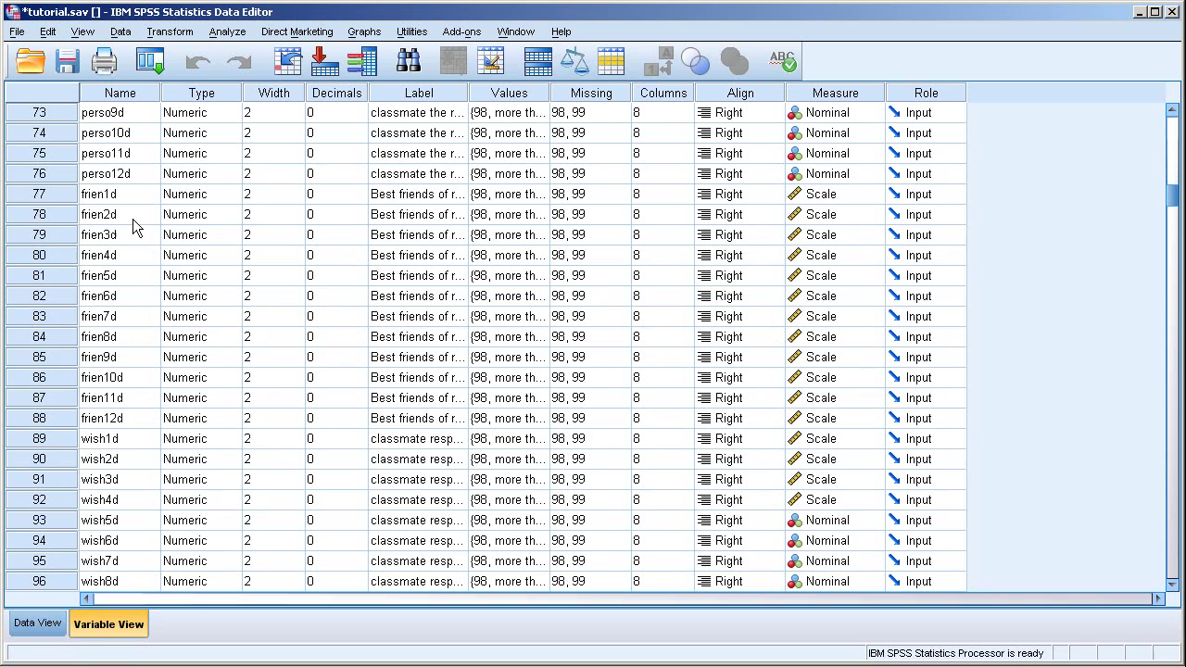
{"action": "left_click_drag", "start_coordinate": [126, 193], "coordinate": [122, 418]}
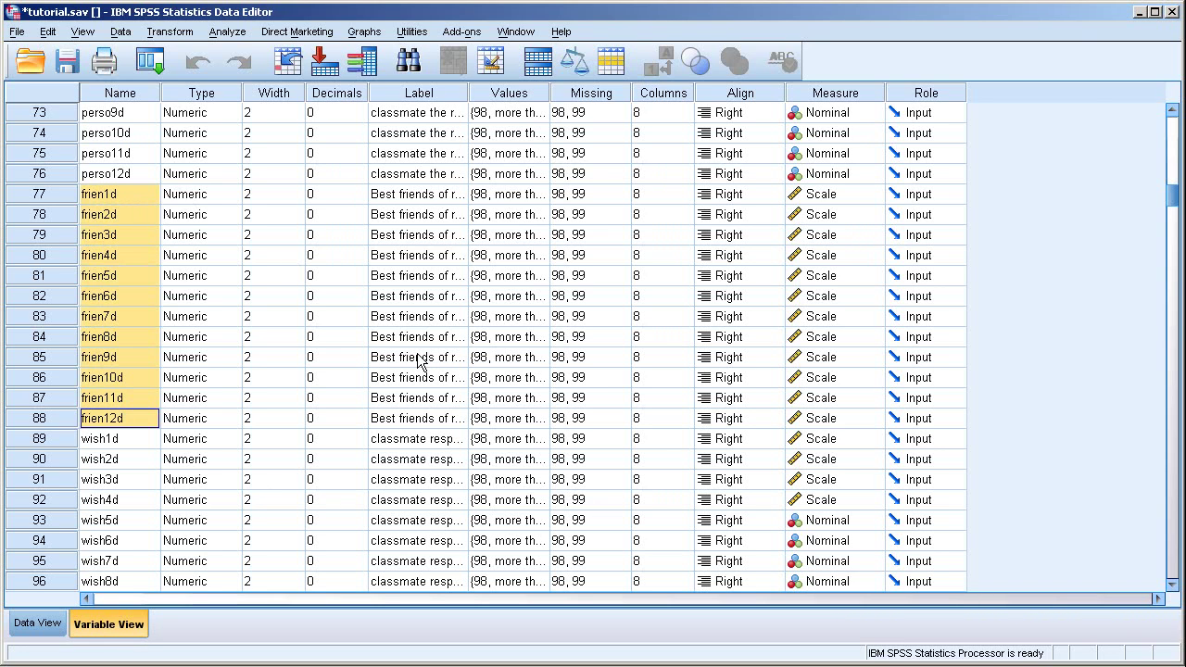
Select friend.1 through friend.12 and widen the Label column to show full labels
{"action": "scroll", "coordinate": [419, 359], "scroll_direction": "up", "scroll_amount": 13}
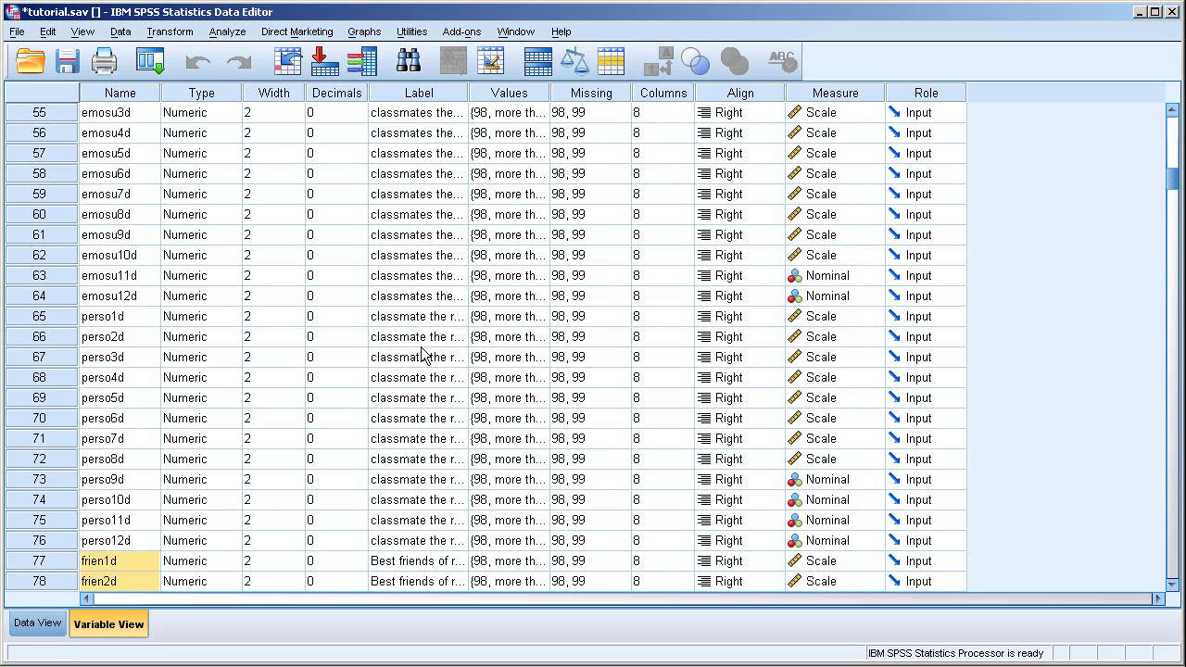
{"action": "scroll", "coordinate": [421, 354], "scroll_direction": "up", "scroll_amount": 4}
{"action": "scroll", "coordinate": [422, 354], "scroll_direction": "down", "scroll_amount": 13}
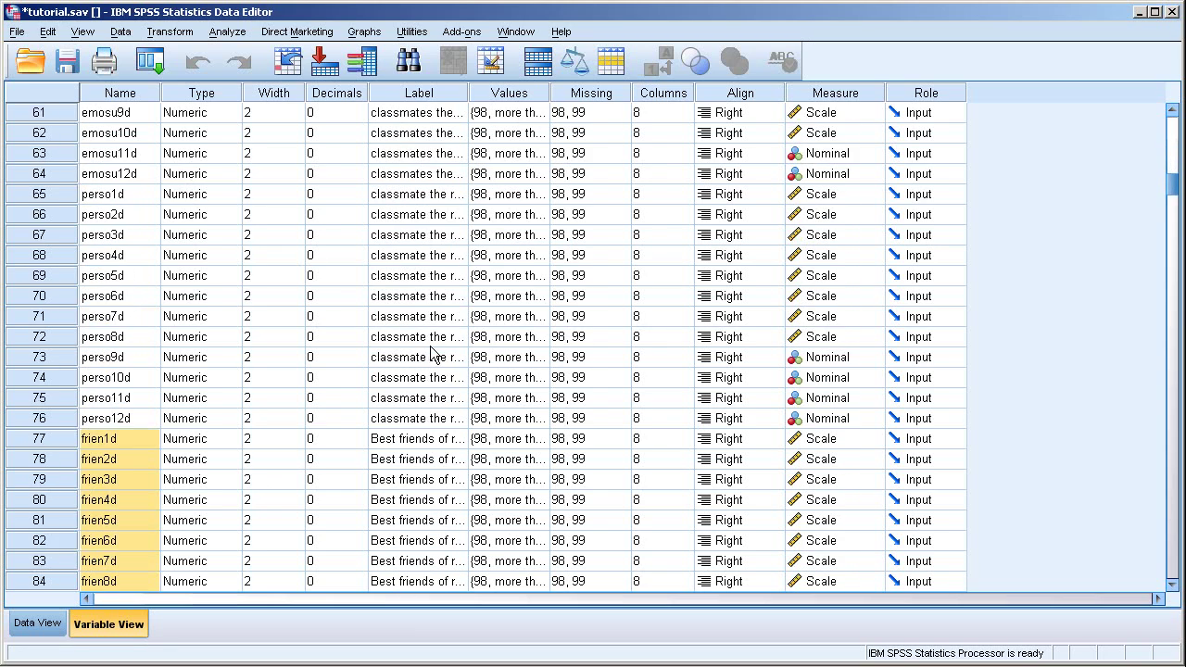
{"action": "scroll", "coordinate": [435, 347], "scroll_direction": "up", "scroll_amount": 7}
{"action": "scroll", "coordinate": [441, 348], "scroll_direction": "up", "scroll_amount": 13}
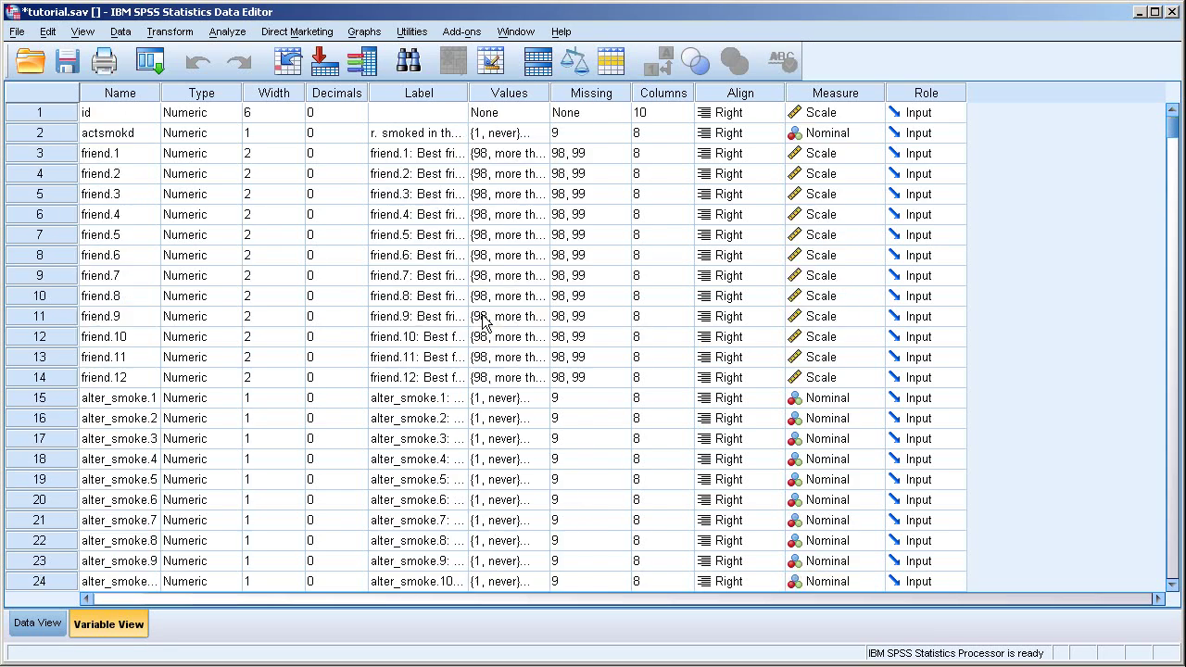
{"action": "left_click_drag", "start_coordinate": [96, 162], "coordinate": [127, 375]}
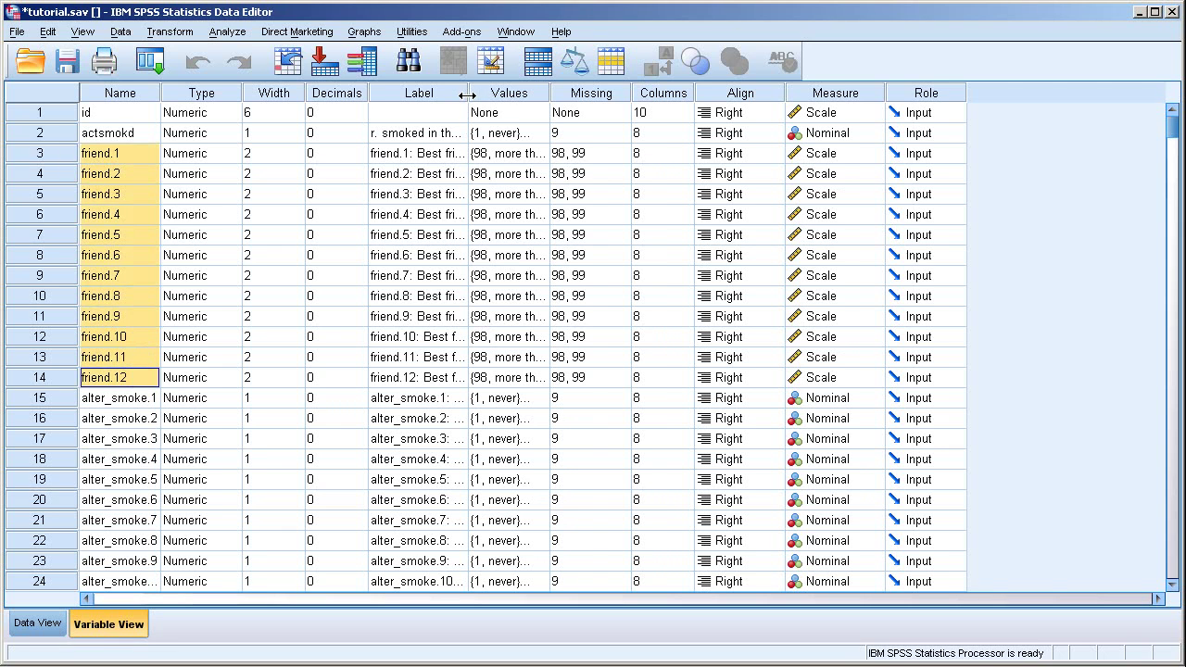
{"action": "left_click_drag", "start_coordinate": [468, 94], "coordinate": [674, 94]}
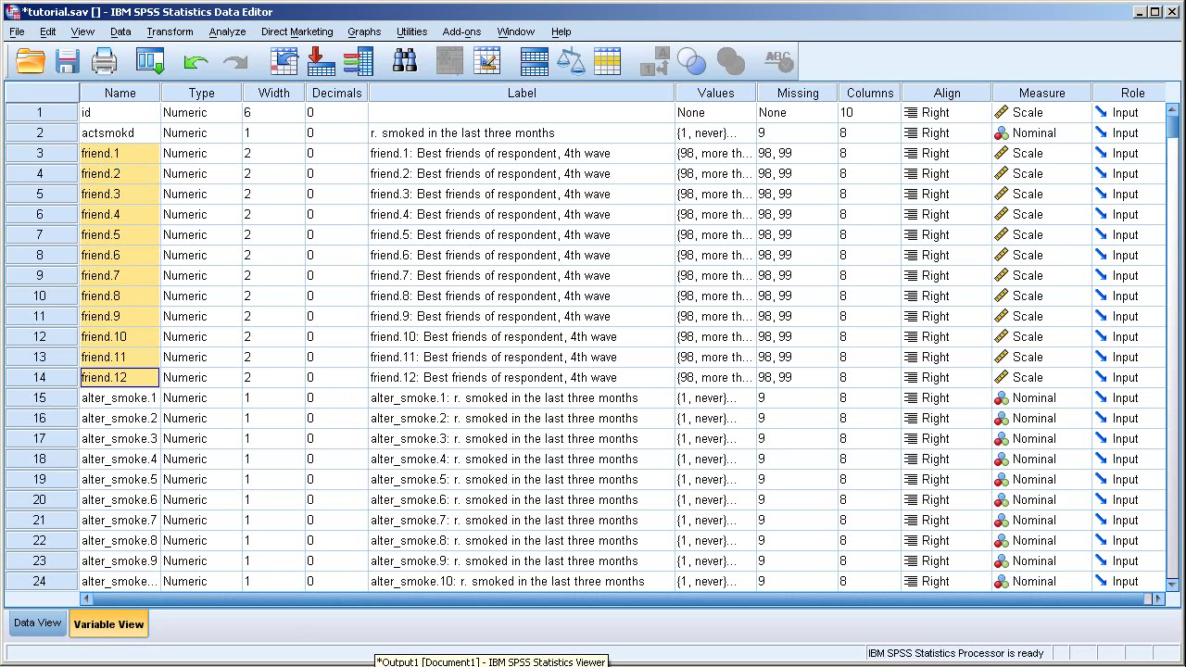
Run 'corr friend.1 frien1d.' and confirm a Pearson correlation of 1,000 across 2788 cases
{"action": "key", "text": "alt+Tab"}
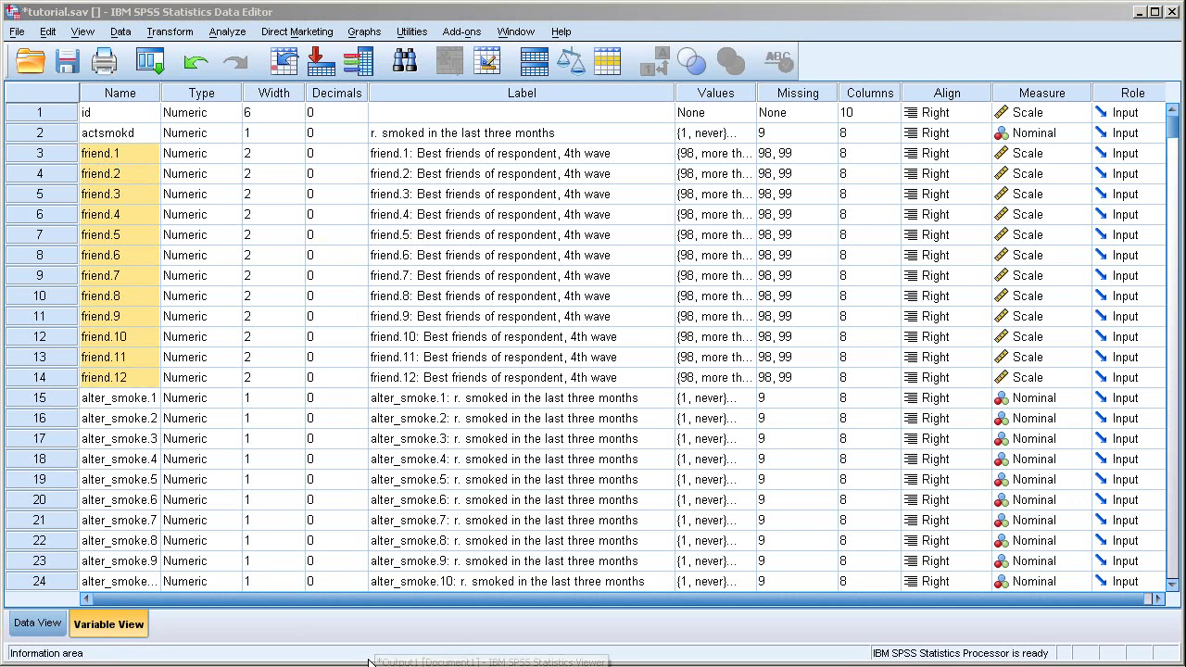
{"action": "key", "text": "alt+Tab"}
{"action": "key", "text": "alt+Tab"}
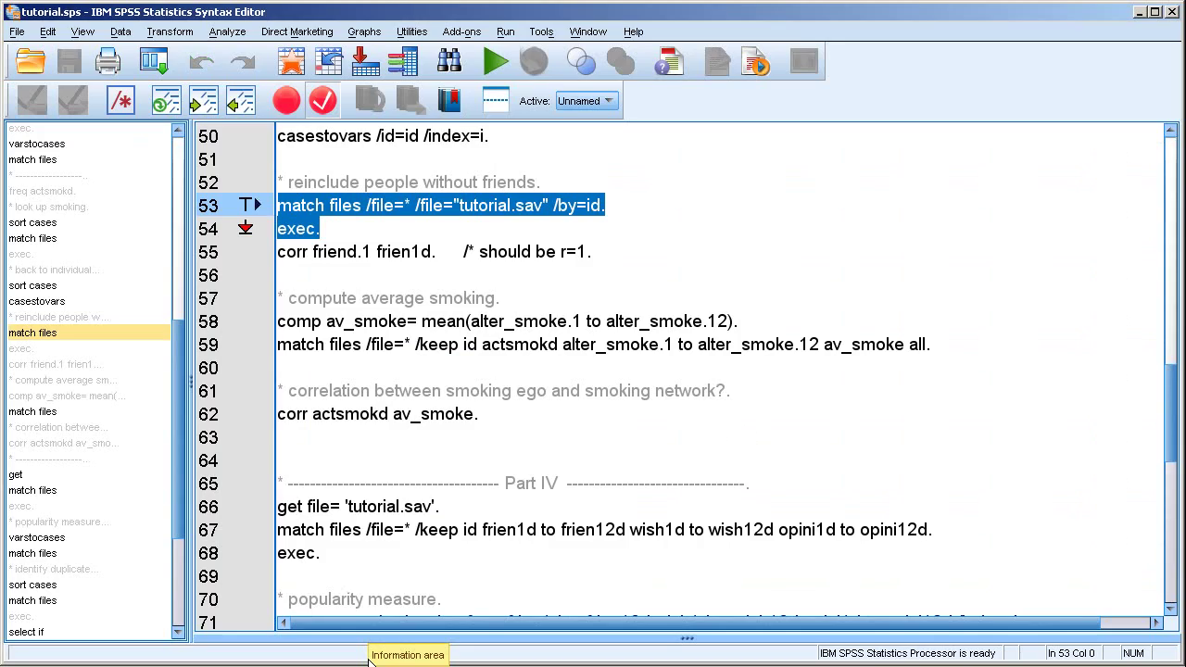
{"action": "left_click", "coordinate": [370, 273]}
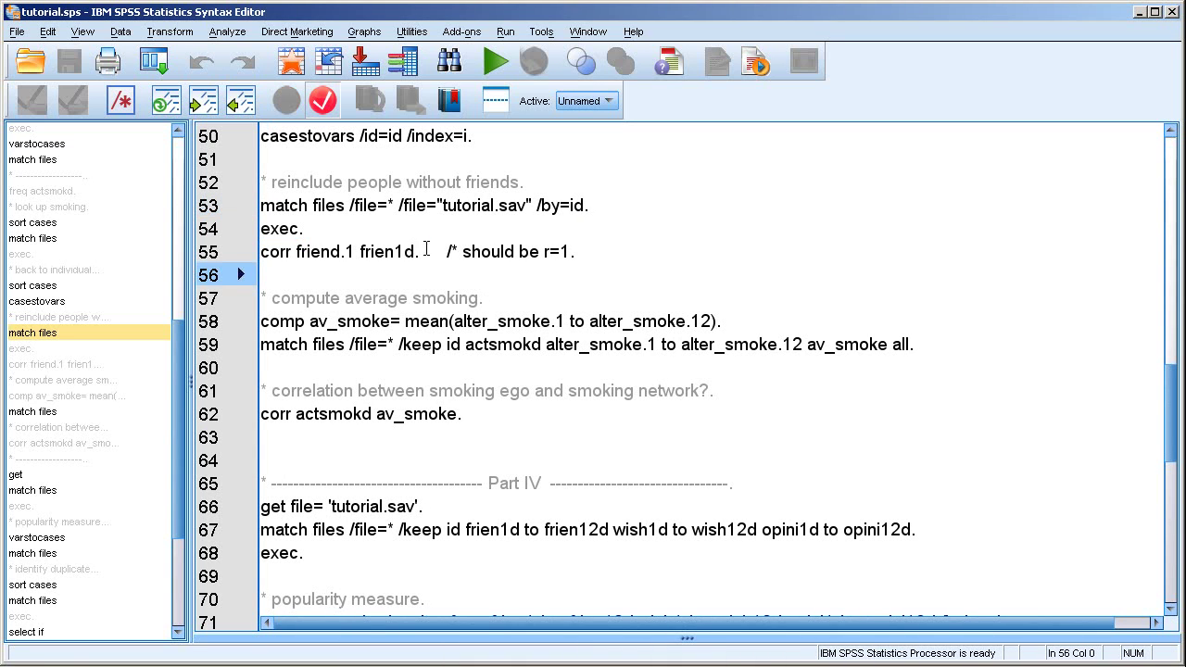
{"action": "left_click_drag", "start_coordinate": [428, 251], "coordinate": [260, 251]}
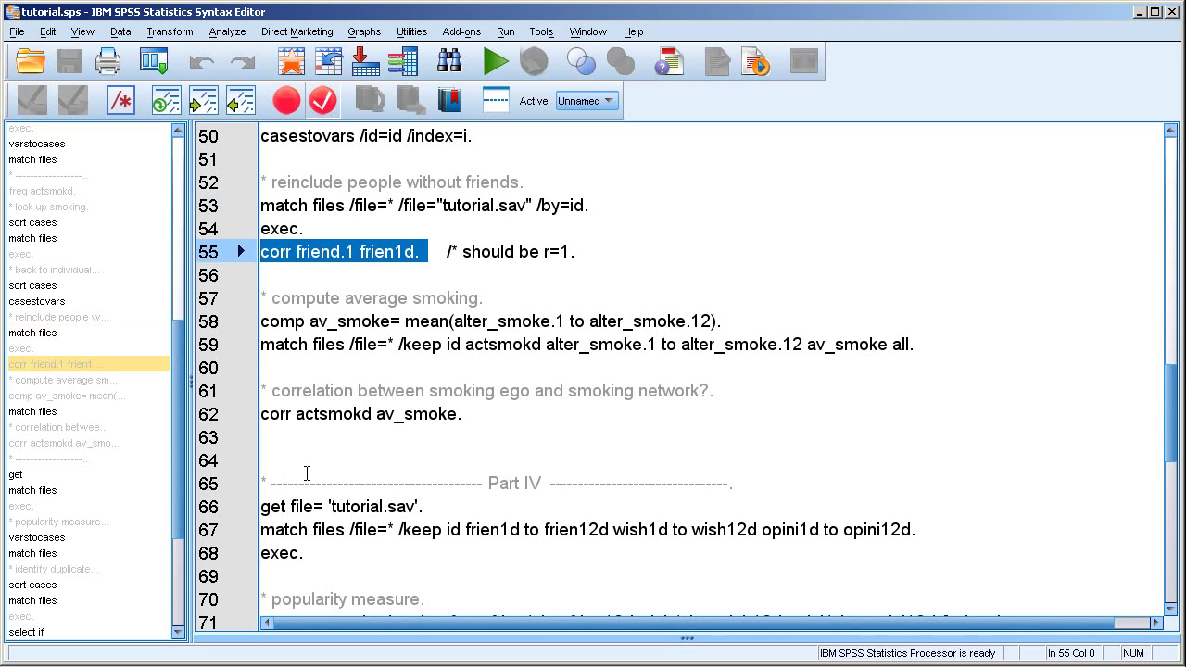
{"action": "key", "text": "ctrl+r"}
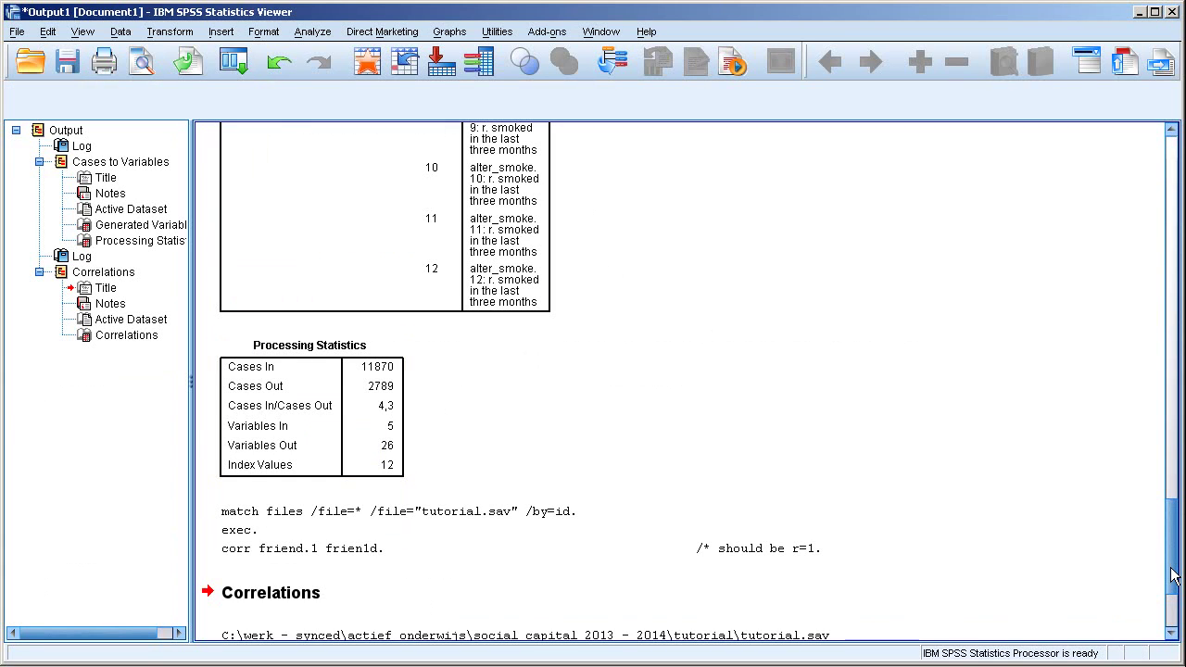
{"action": "left_click", "coordinate": [1173, 633]}
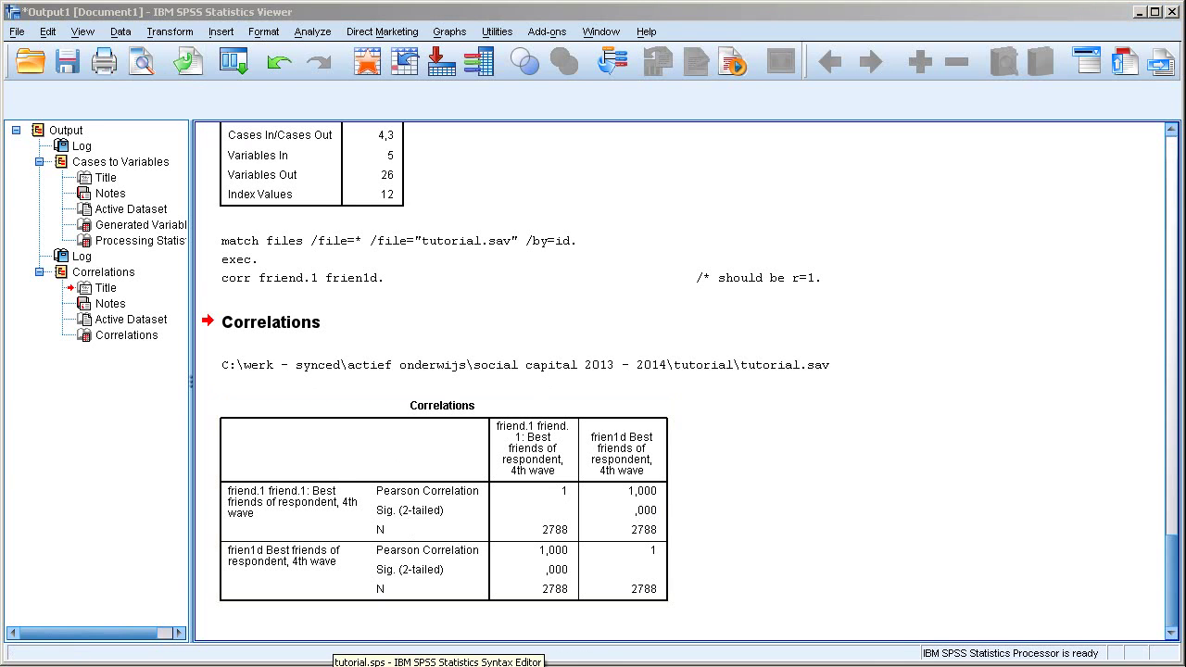
{"action": "left_click", "coordinate": [334, 666]}
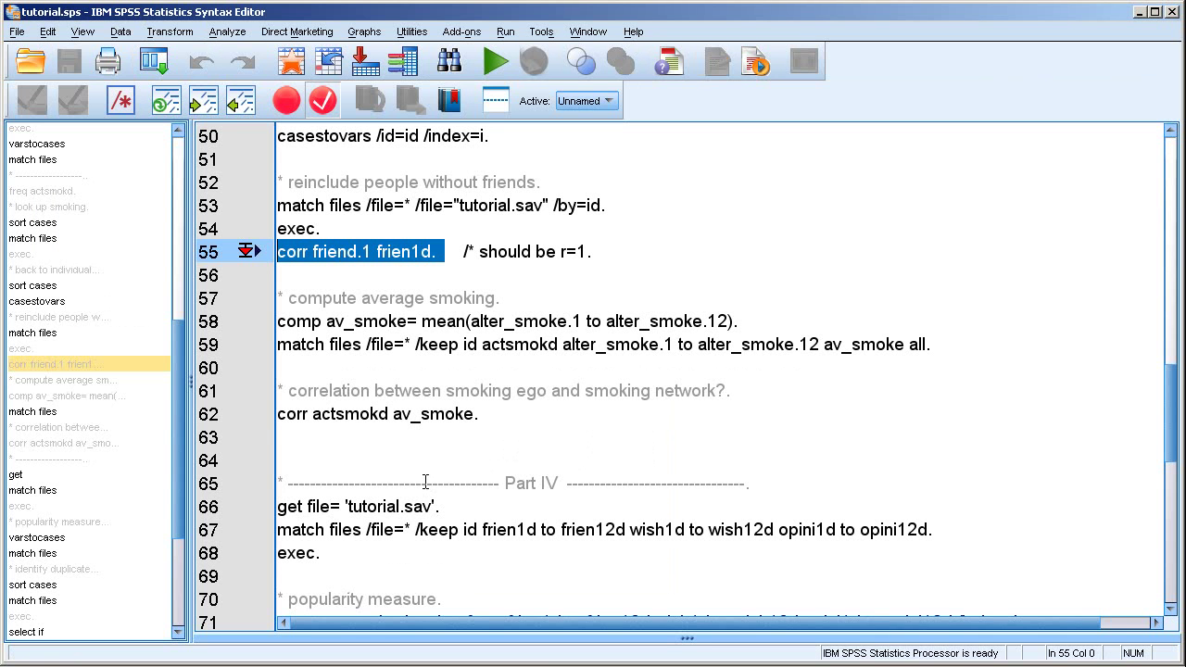
{"action": "left_click", "coordinate": [326, 274]}
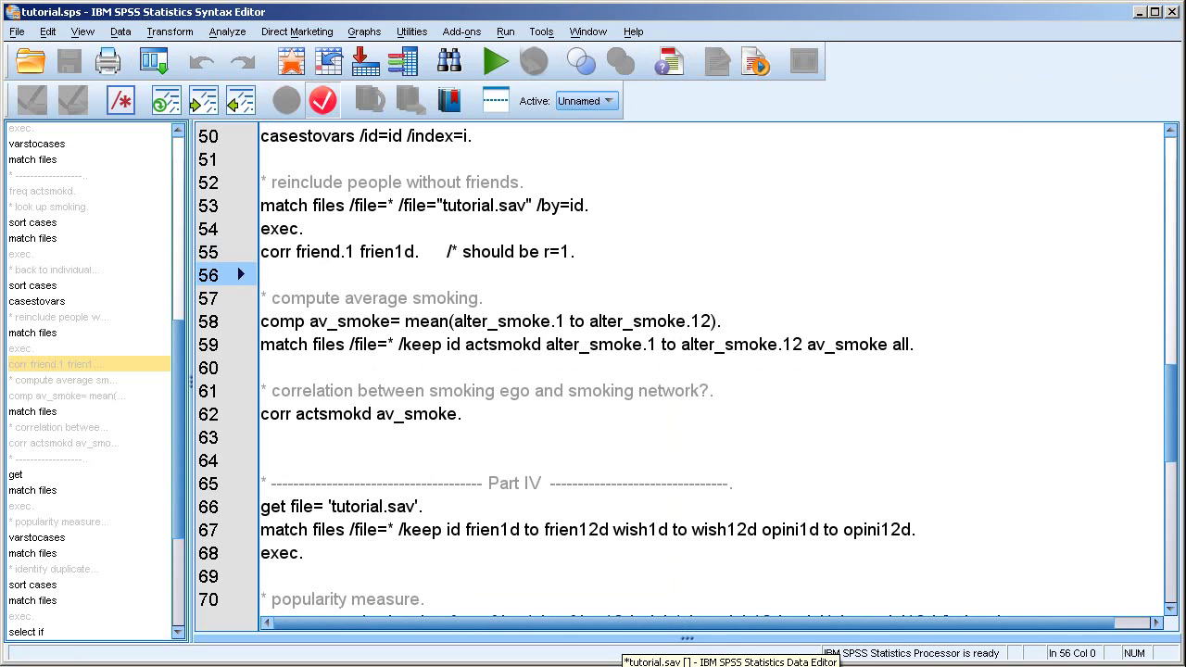
{"action": "left_click", "coordinate": [731, 661]}
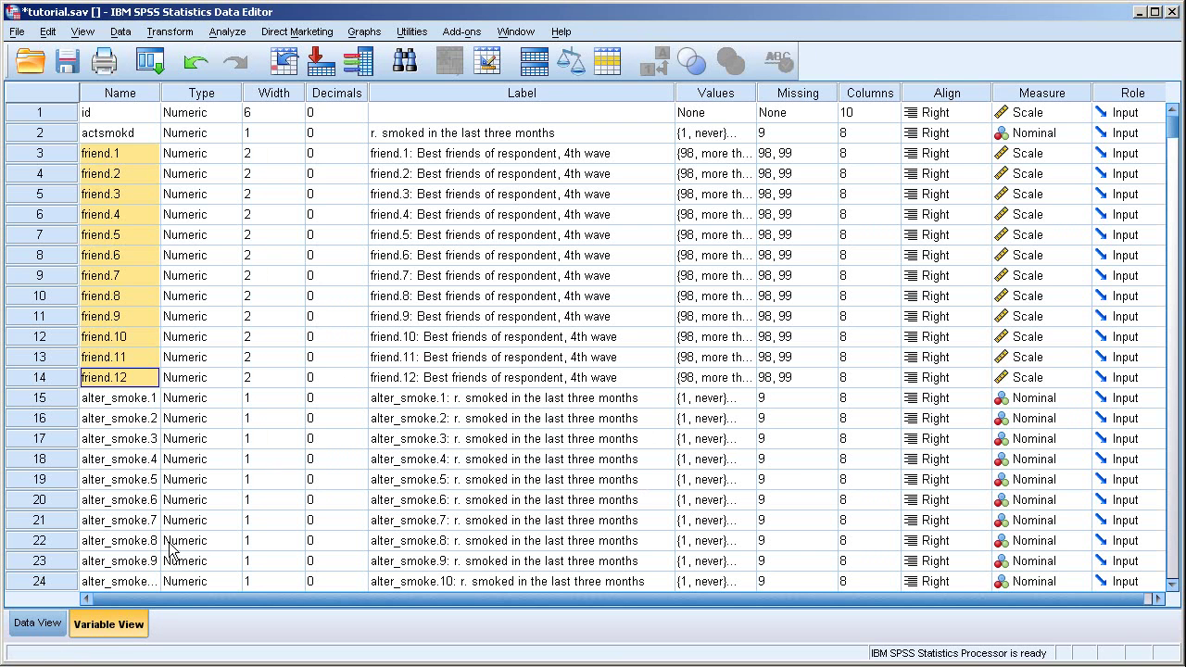
Switch to Data View and select the first case to see its id, actsmokd and friend IDs
{"action": "left_click", "coordinate": [37, 622]}
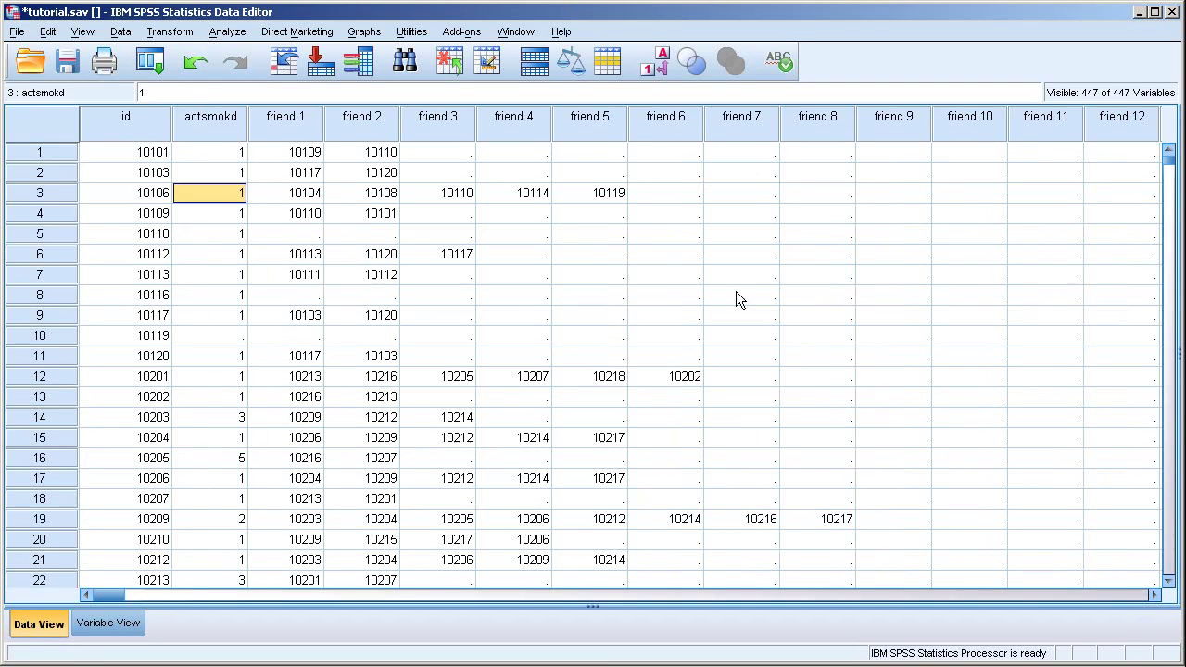
{"action": "mouse_move", "coordinate": [108, 594]}
{"action": "left_mouse_down"}
{"action": "mouse_move", "coordinate": [165, 594]}
{"action": "mouse_move", "coordinate": [100, 596]}
{"action": "left_mouse_up"}
{"action": "left_click", "coordinate": [63, 148]}
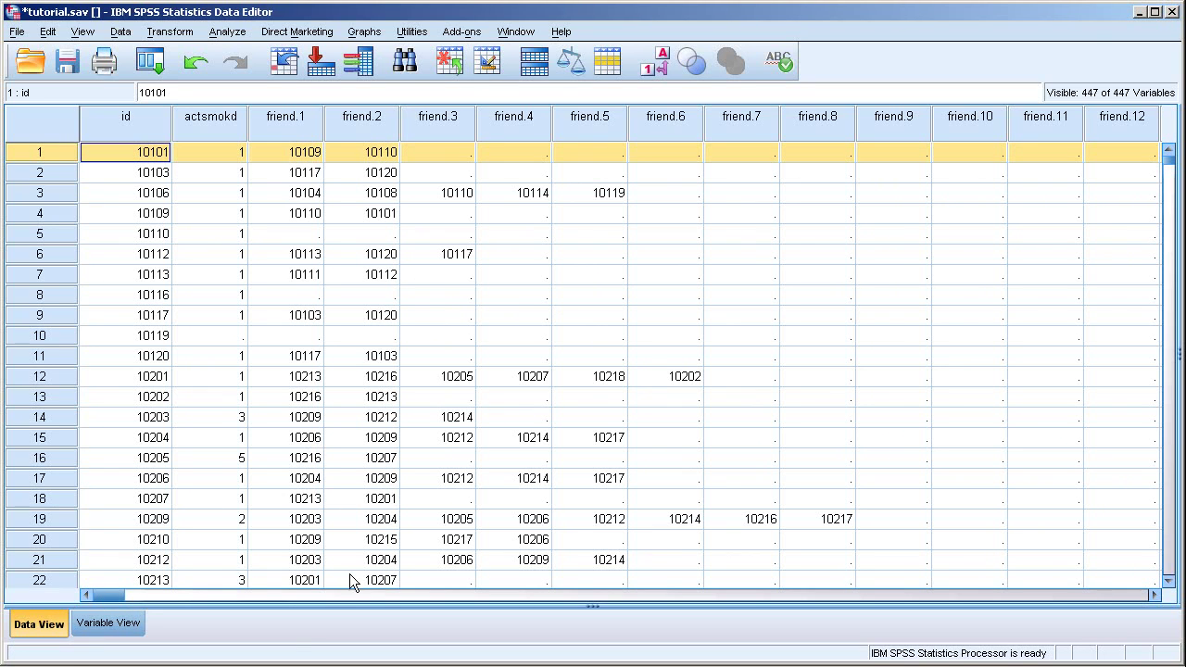
Compute av_smoke as the mean of alter_smoke.1–12 by running line 58
{"action": "left_click", "coordinate": [274, 665]}
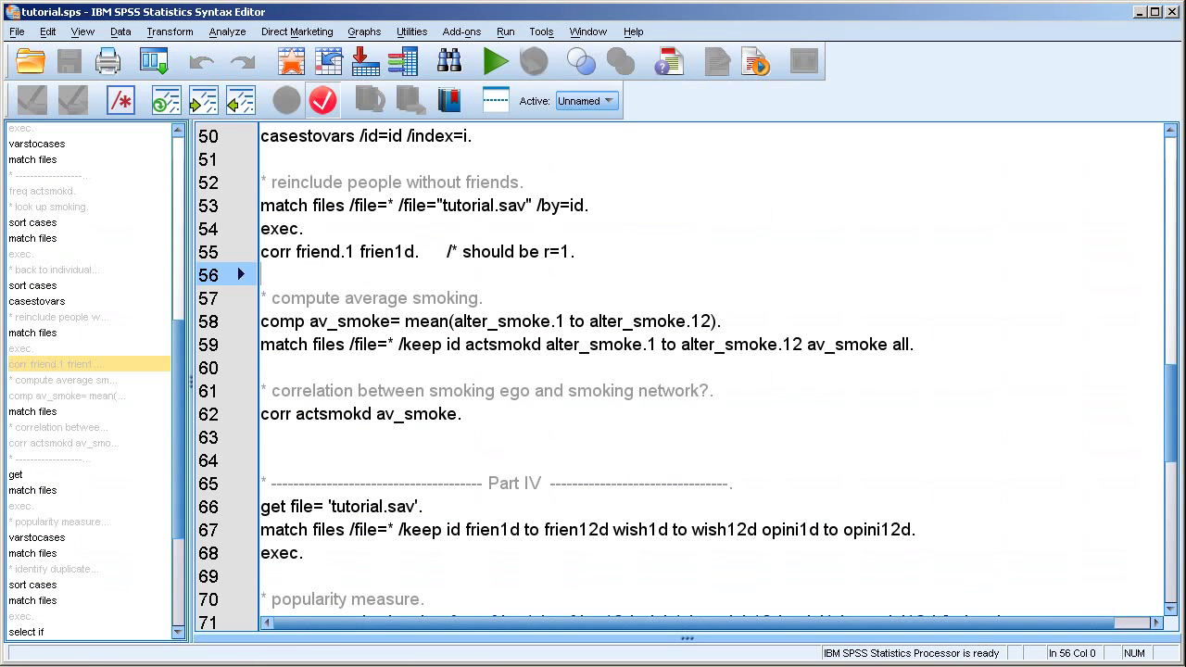
{"action": "left_click", "coordinate": [294, 382]}
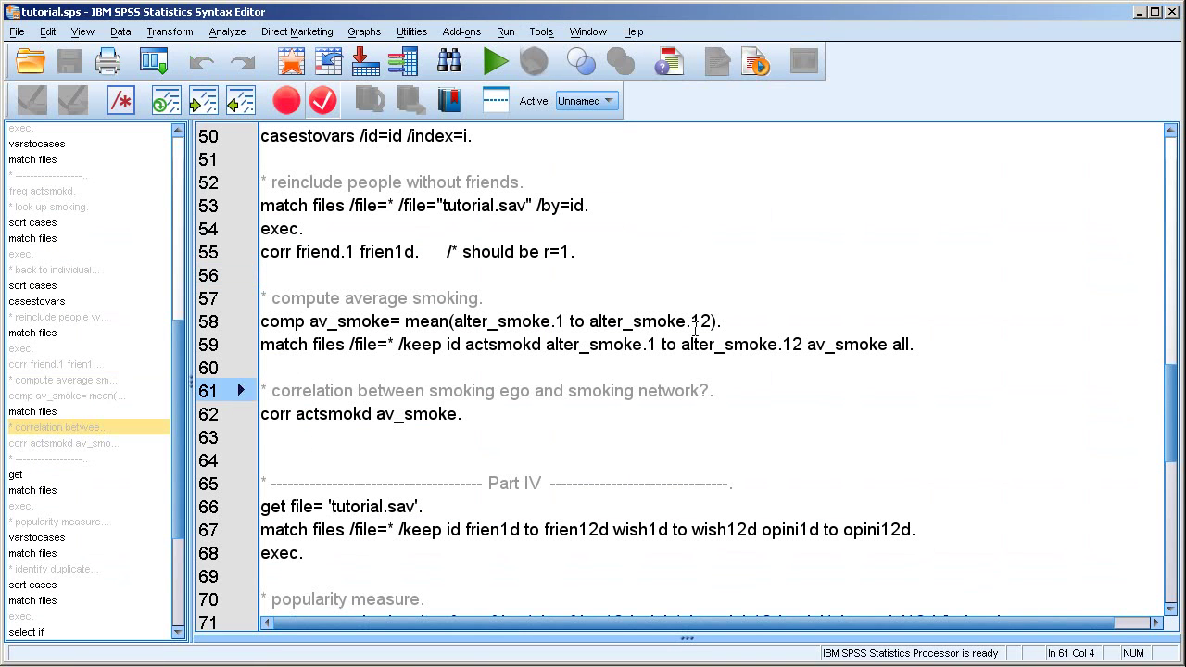
{"action": "left_click_drag", "start_coordinate": [732, 320], "coordinate": [261, 321]}
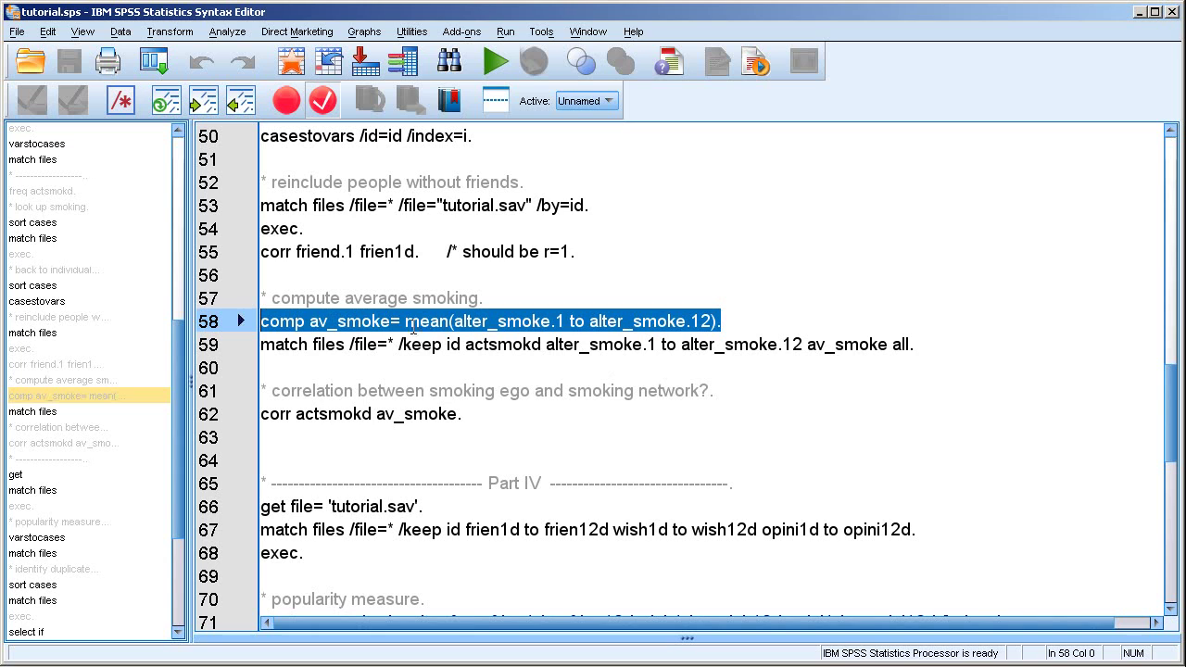
{"action": "left_click", "coordinate": [408, 325]}
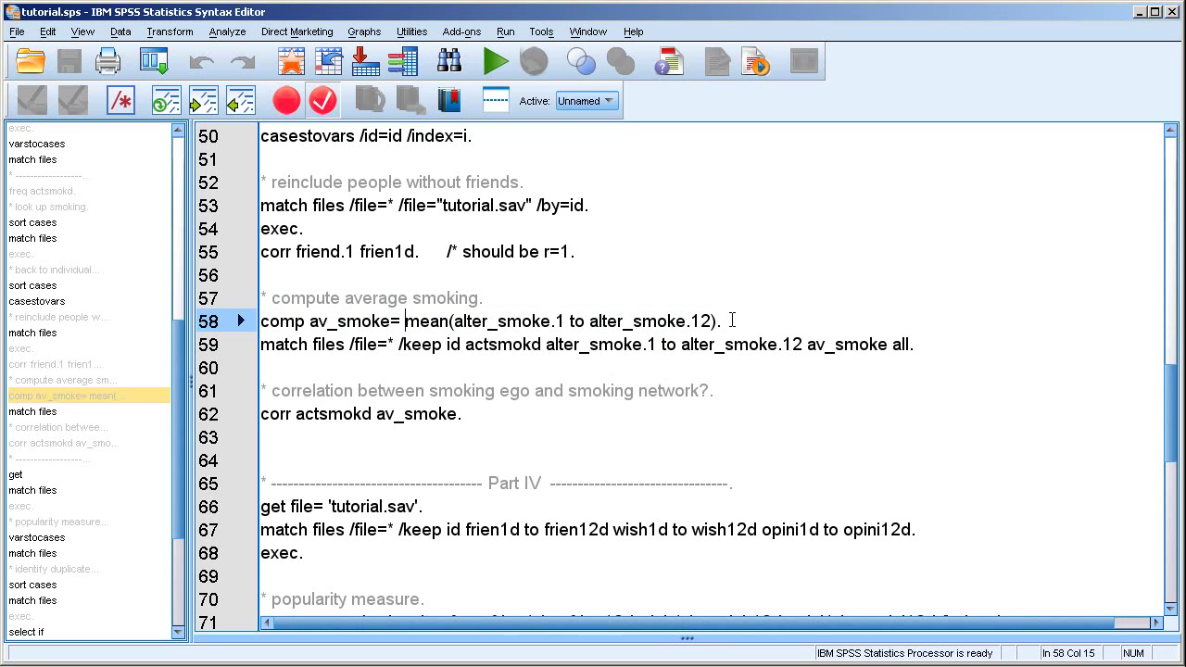
{"action": "left_click_drag", "start_coordinate": [721, 320], "coordinate": [205, 315]}
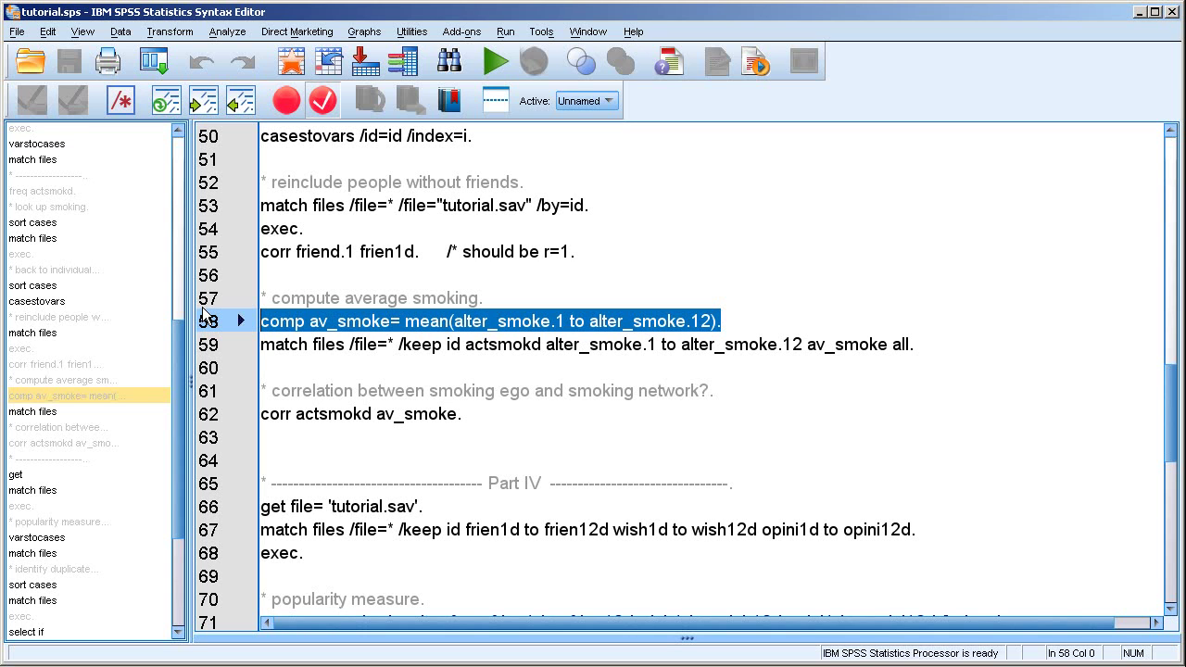
{"action": "key", "text": "ctrl+r"}
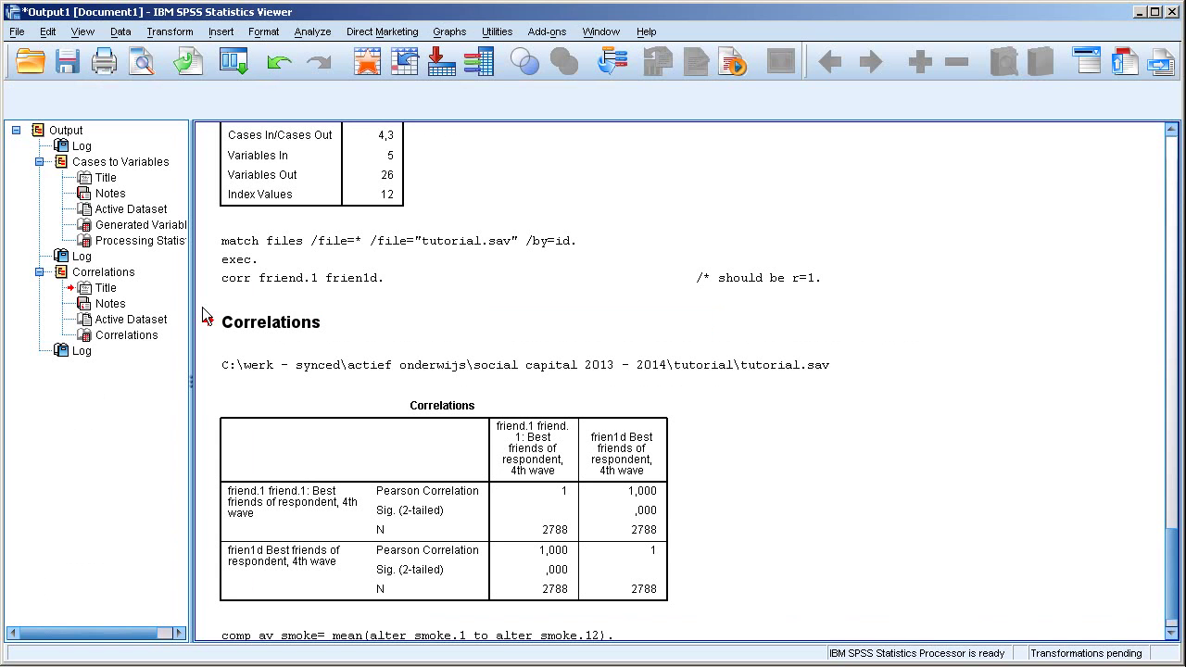
Run the match files /keep command on line 59 so id, actsmokd and alter_smoke columns lead
{"action": "key", "text": "alt+Tab"}
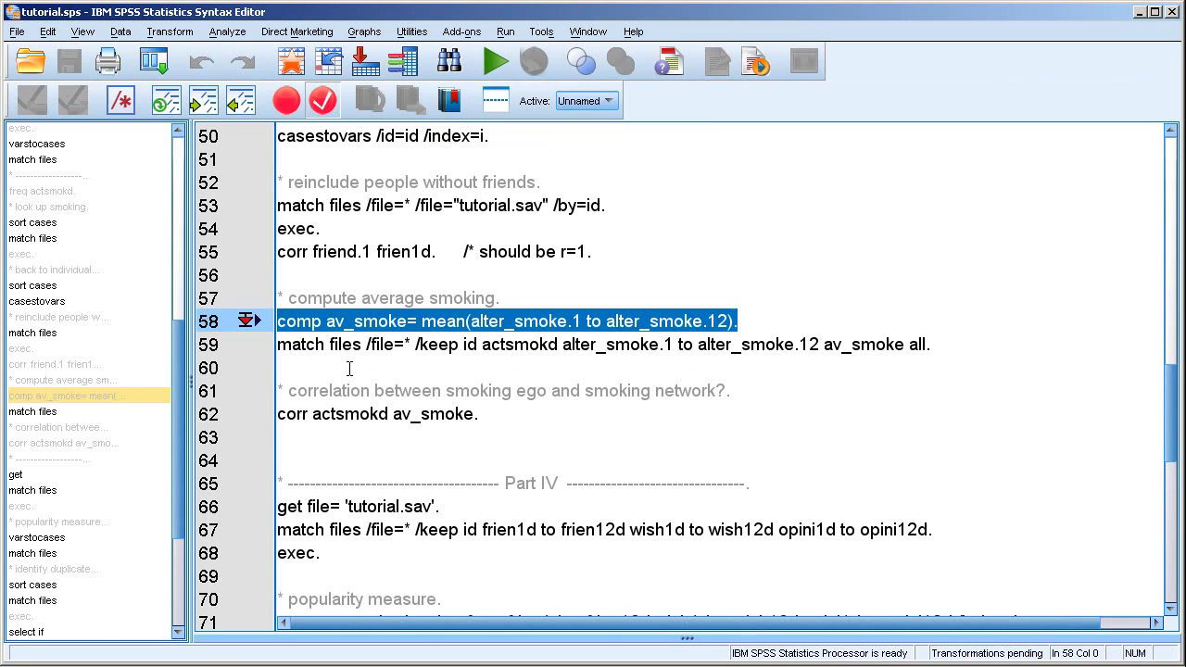
{"action": "left_click_drag", "start_coordinate": [914, 345], "coordinate": [224, 347]}
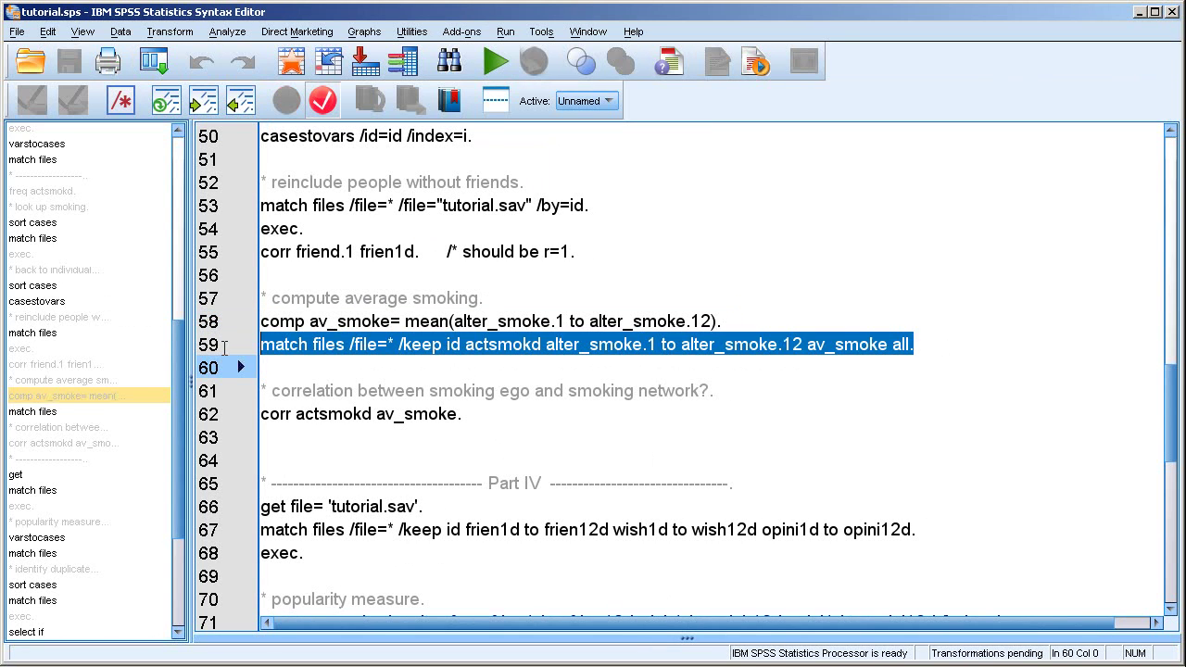
{"action": "key", "text": "ctrl+r"}
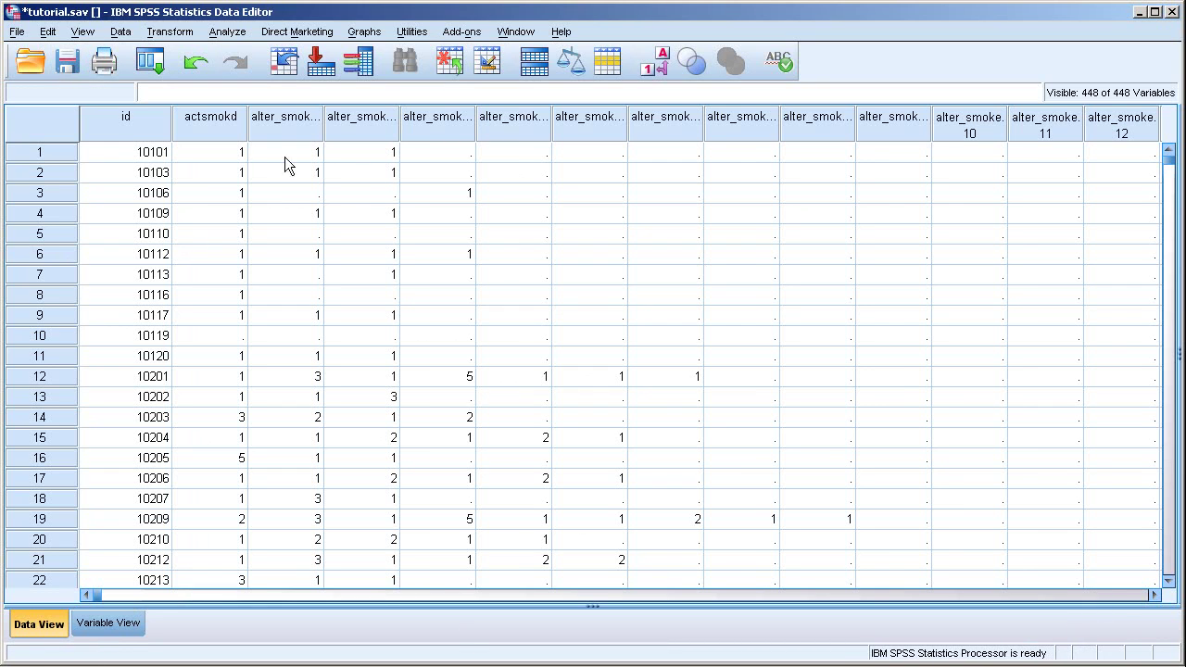
Select the actsmokd, alter_smoke.1, alter_smoke.2 and av_smoke columns to compare them
{"action": "left_click", "coordinate": [231, 128]}
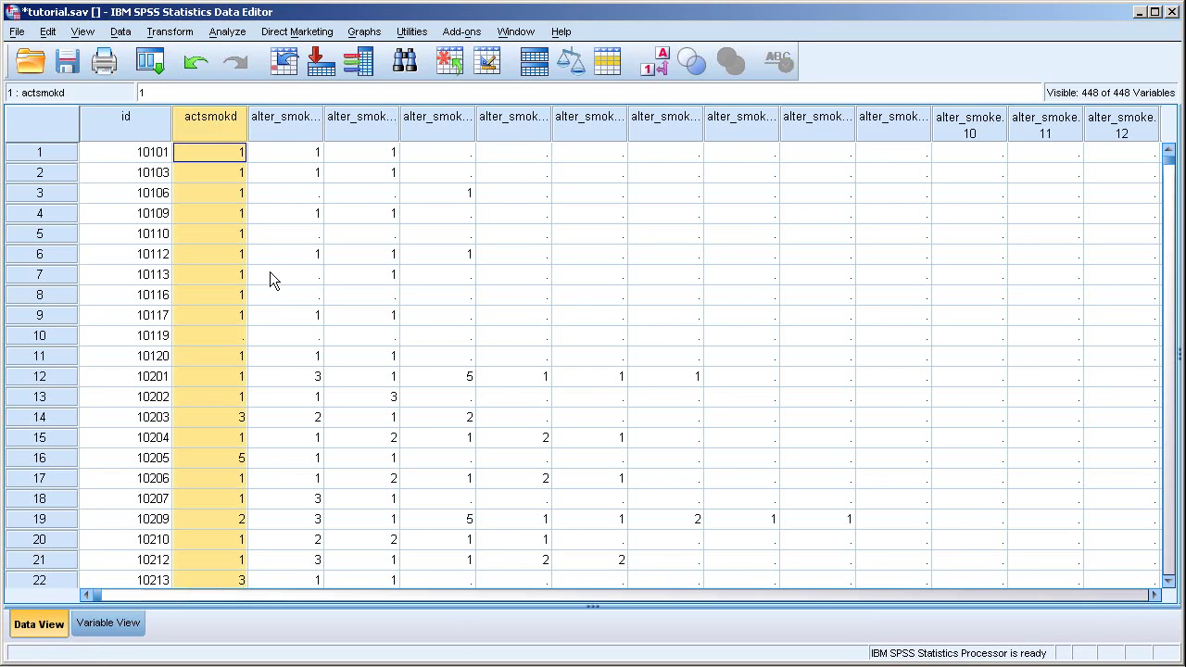
{"action": "left_click", "coordinate": [308, 124]}
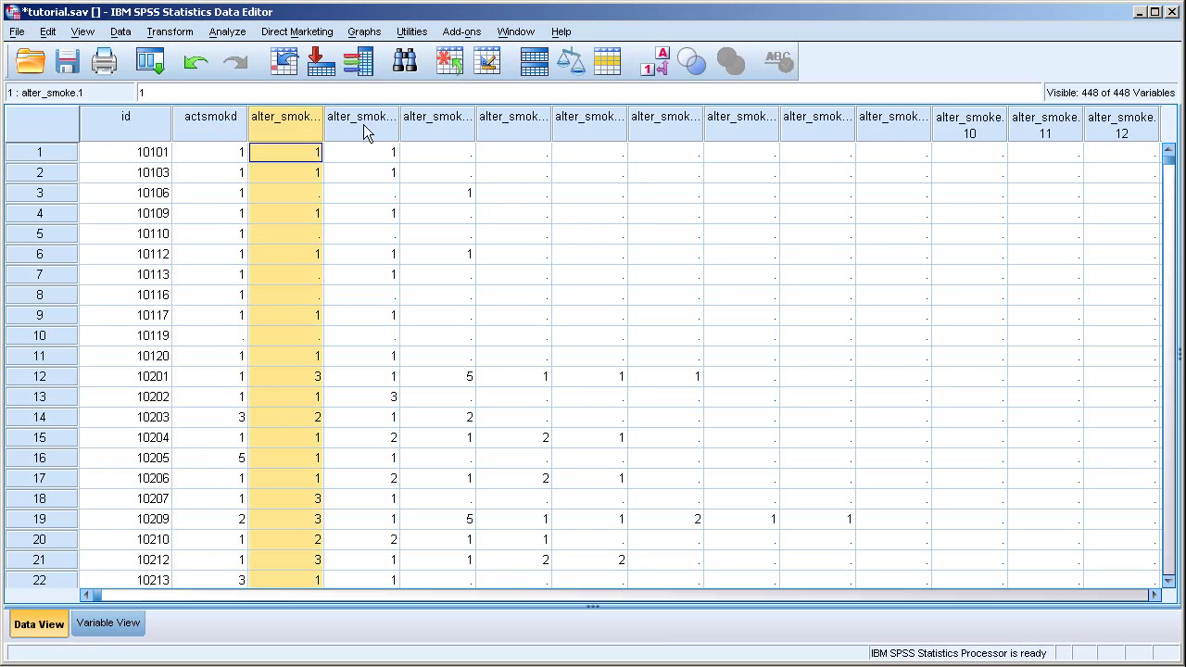
{"action": "left_click", "coordinate": [367, 124]}
{"action": "left_click", "coordinate": [1154, 594]}
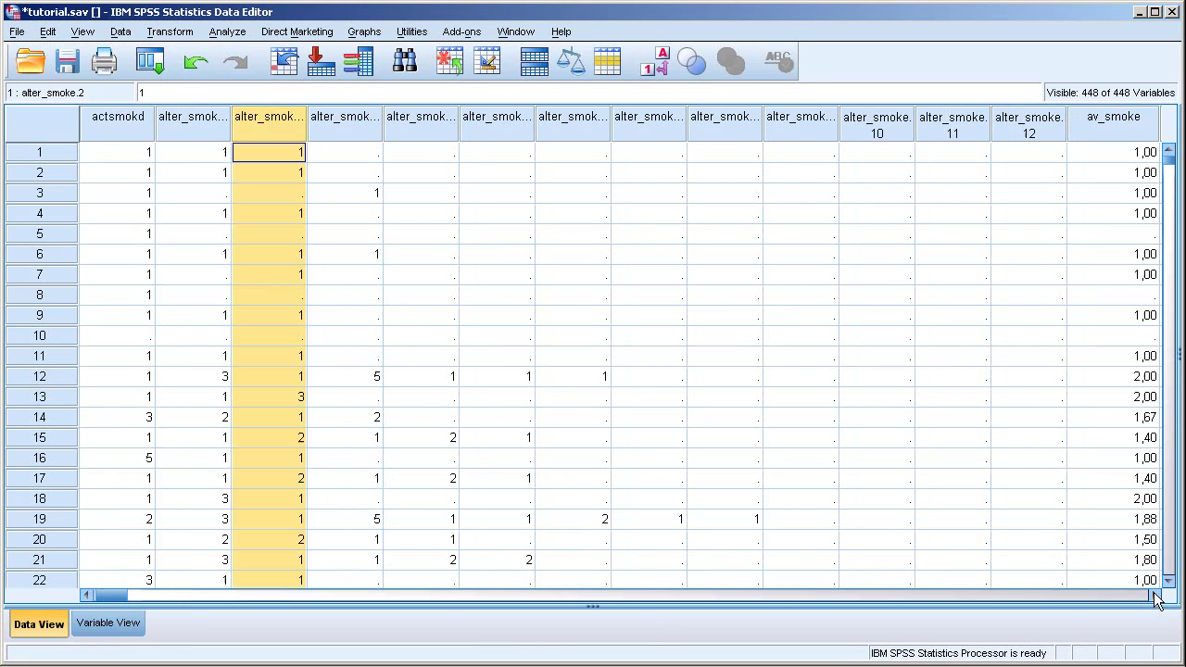
{"action": "left_click", "coordinate": [1154, 594]}
{"action": "left_click", "coordinate": [1040, 125]}
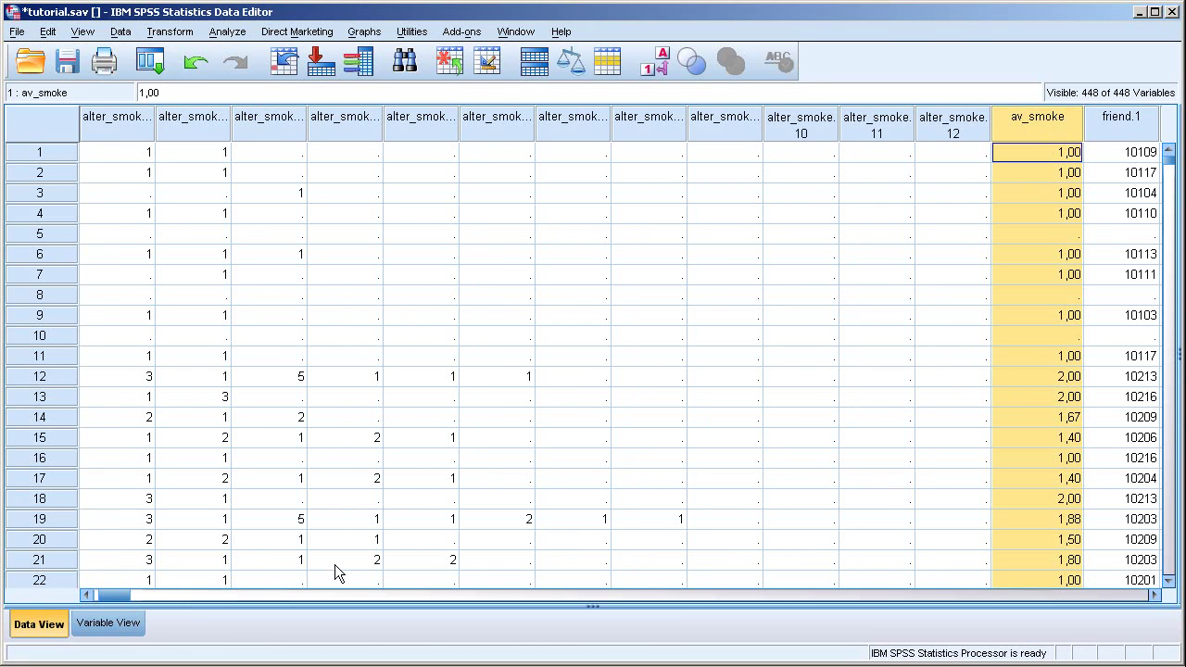
{"action": "left_click", "coordinate": [84, 595]}
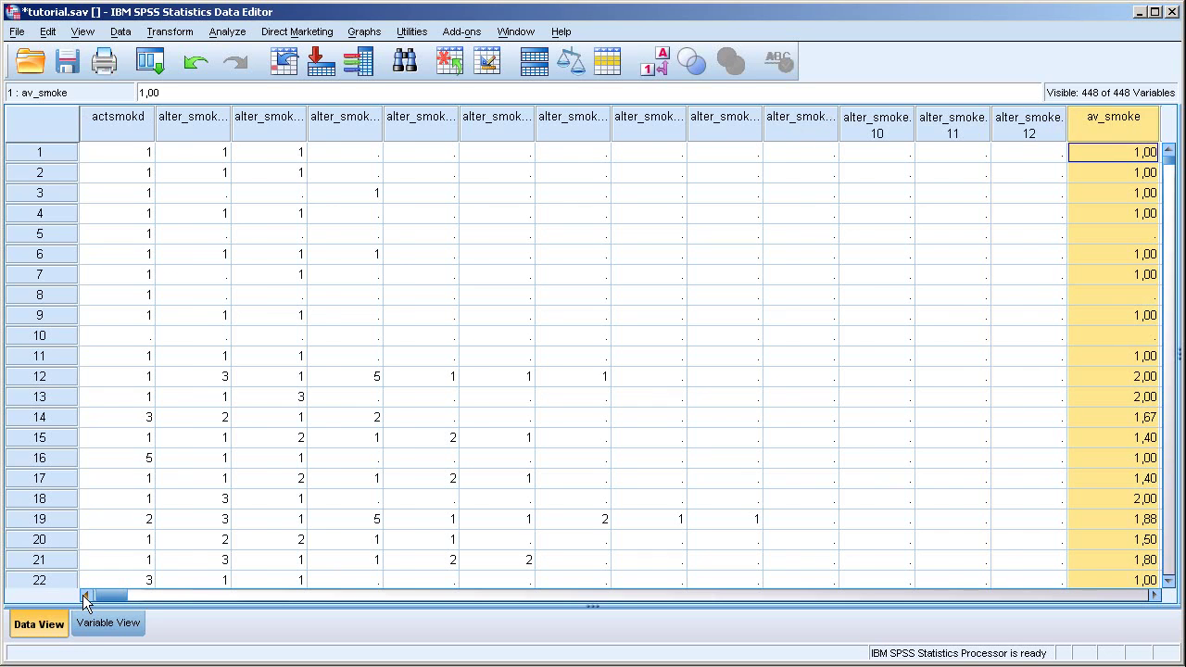
{"action": "left_click", "coordinate": [84, 594]}
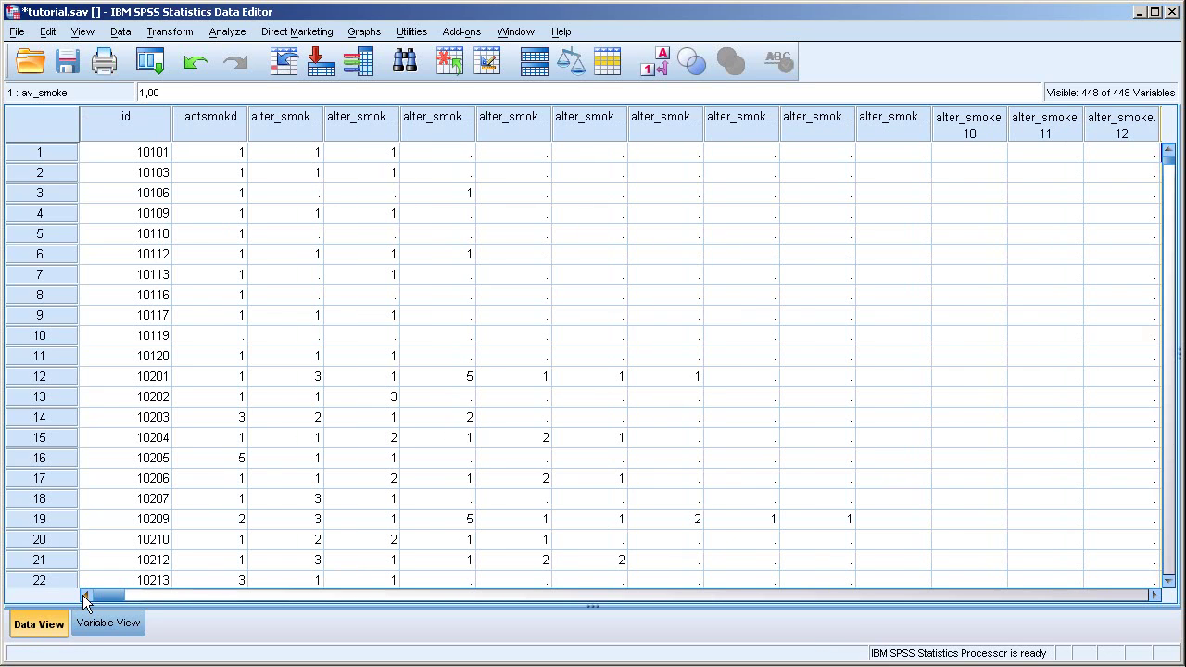
Check the first case's alter_smoke.1, alter_smoke.2 and av_smoke values
{"action": "left_click", "coordinate": [311, 156]}
{"action": "left_click", "coordinate": [365, 157]}
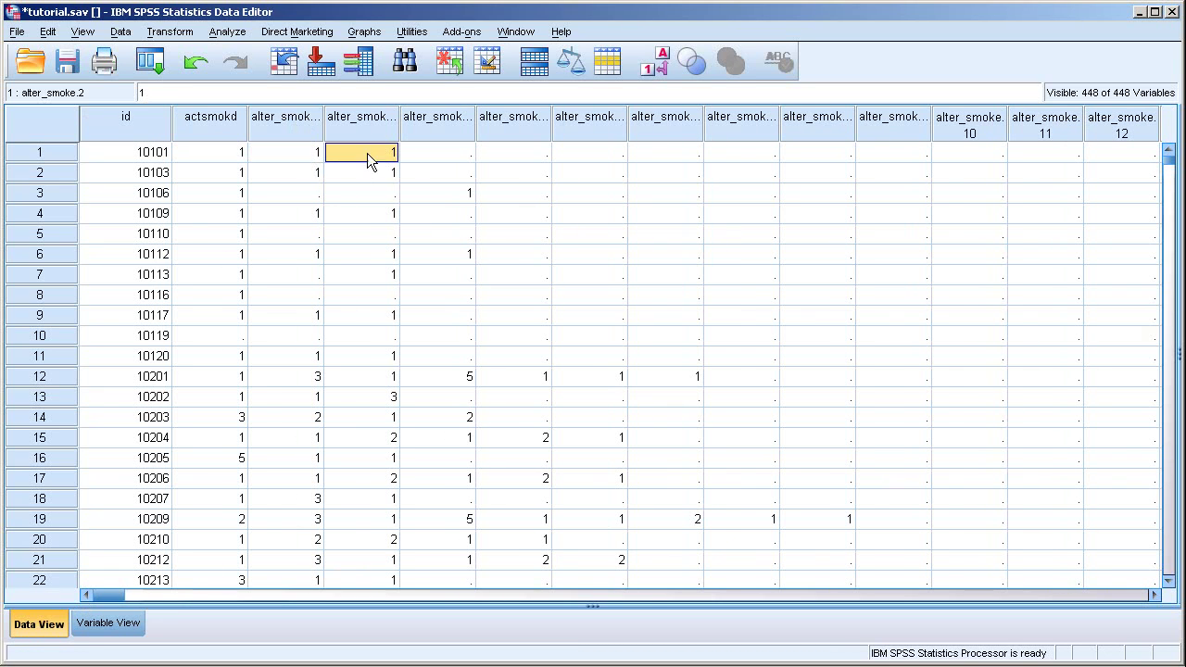
{"action": "left_click", "coordinate": [1154, 595]}
{"action": "left_click", "coordinate": [1153, 594]}
{"action": "left_click", "coordinate": [1036, 154]}
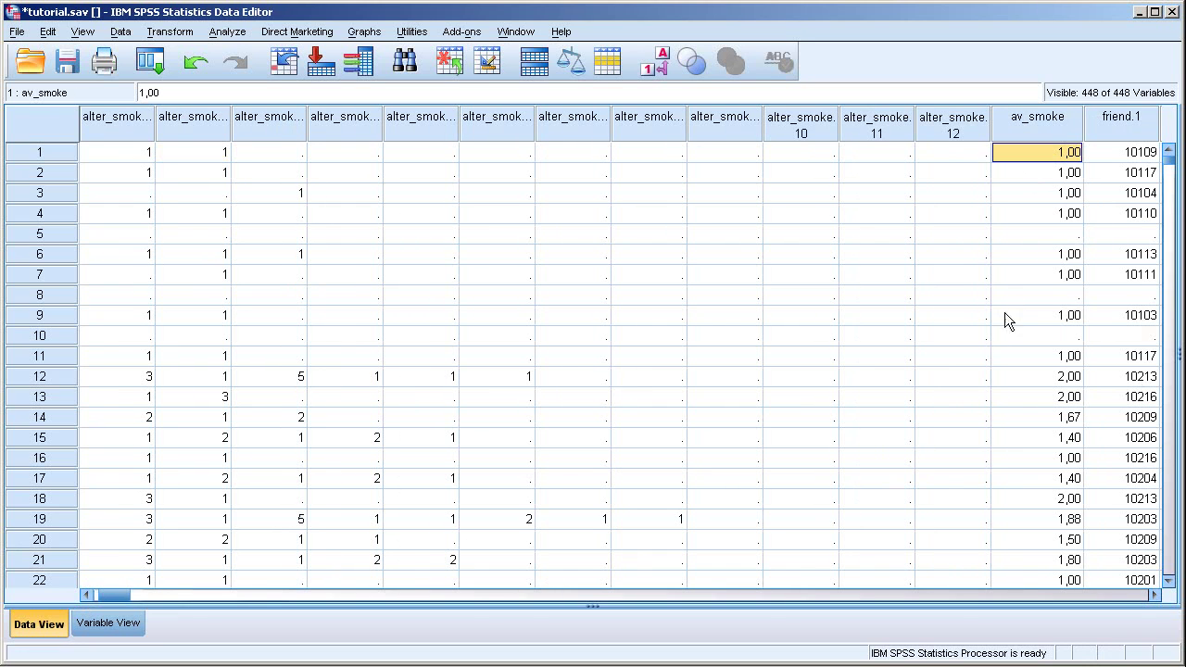
{"action": "left_click", "coordinate": [84, 595]}
{"action": "left_click", "coordinate": [85, 594]}
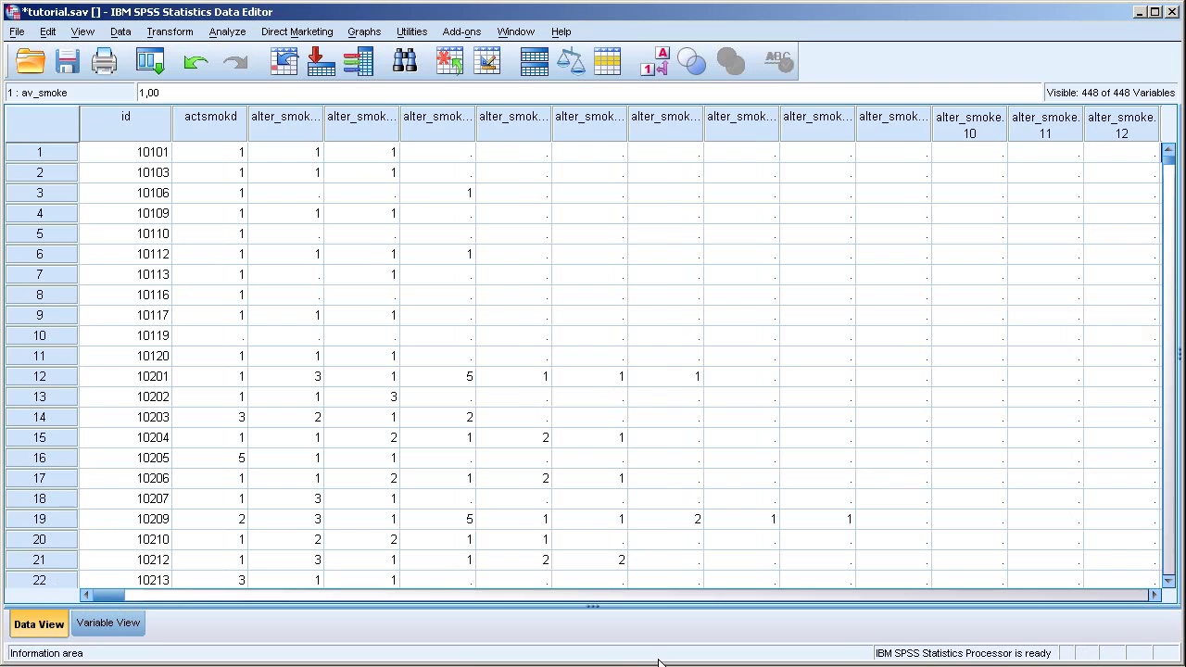
{"action": "key", "text": "alt+Tab"}
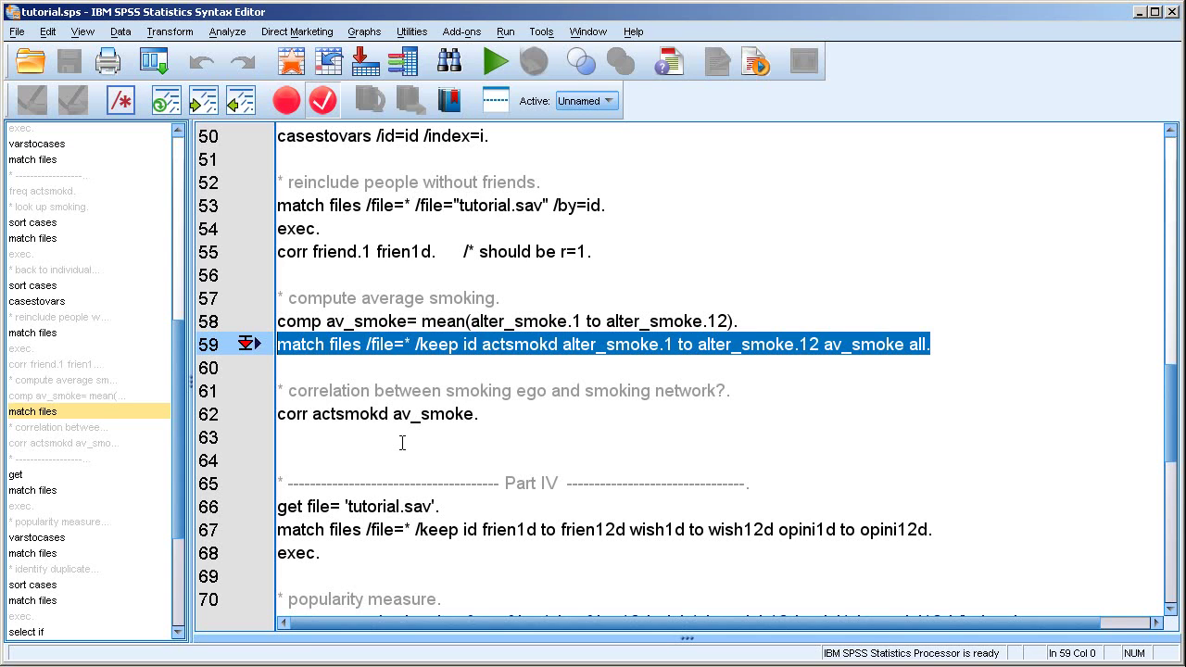
Run the syntax line 'corr actsmokd av_smoke.' and bring its Correlations table (r ,326, N 2760) into view
{"action": "left_click", "coordinate": [372, 414]}
{"action": "left_click", "coordinate": [478, 417]}
{"action": "left_click_drag", "start_coordinate": [264, 437], "coordinate": [190, 402]}
{"action": "key", "text": "ctrl+r"}
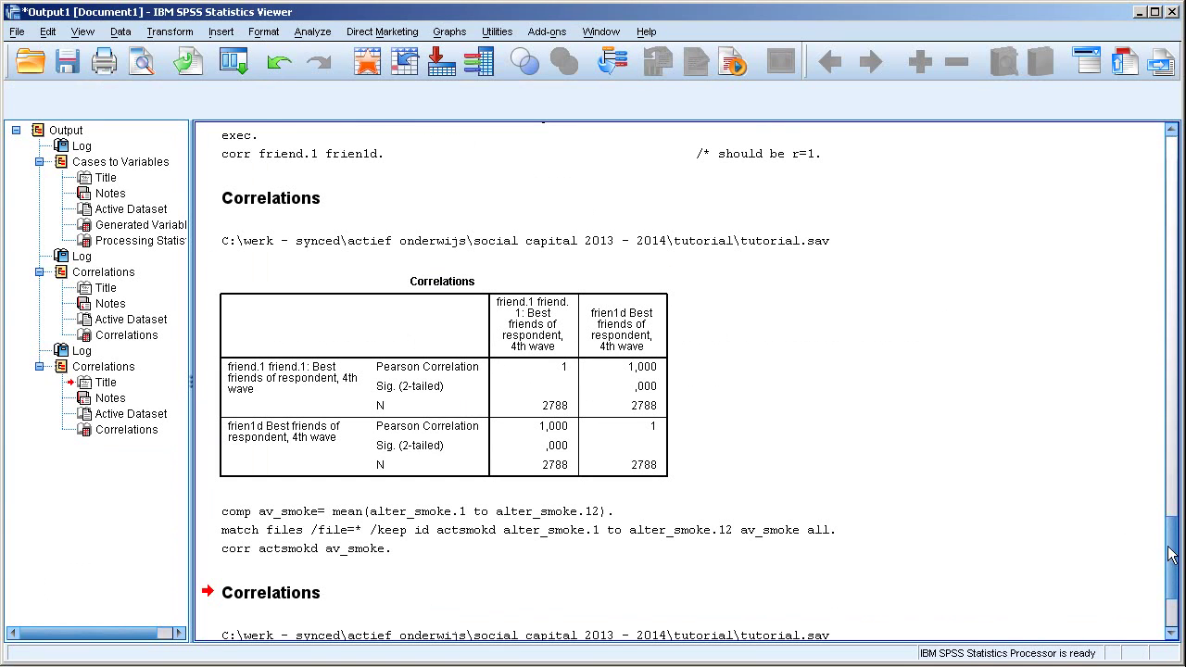
{"action": "left_click_drag", "start_coordinate": [1171, 567], "coordinate": [1180, 604]}
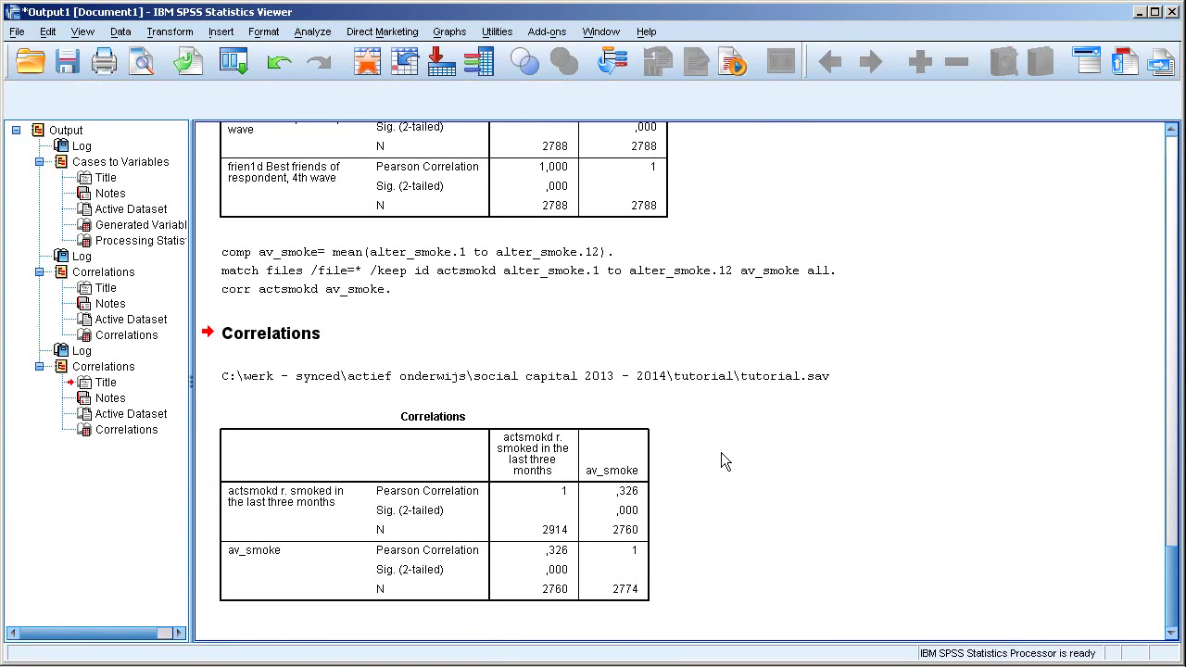